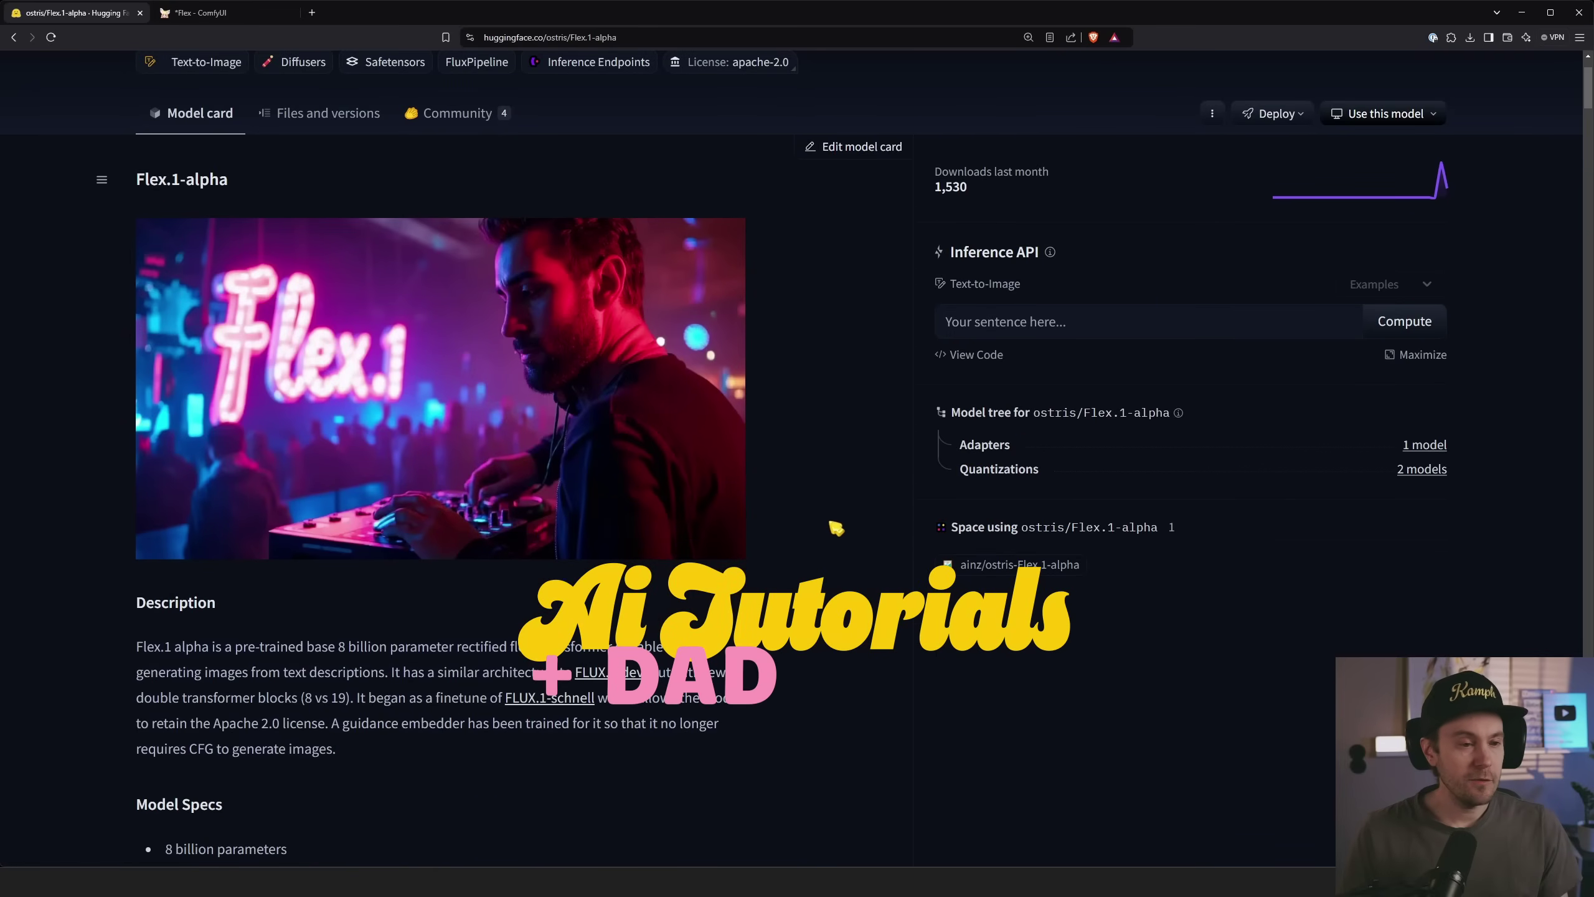
Step: Highlight the Flex.1-alpha model name and heading on the Hugging Face model card
scroll(834, 528, up, 1)
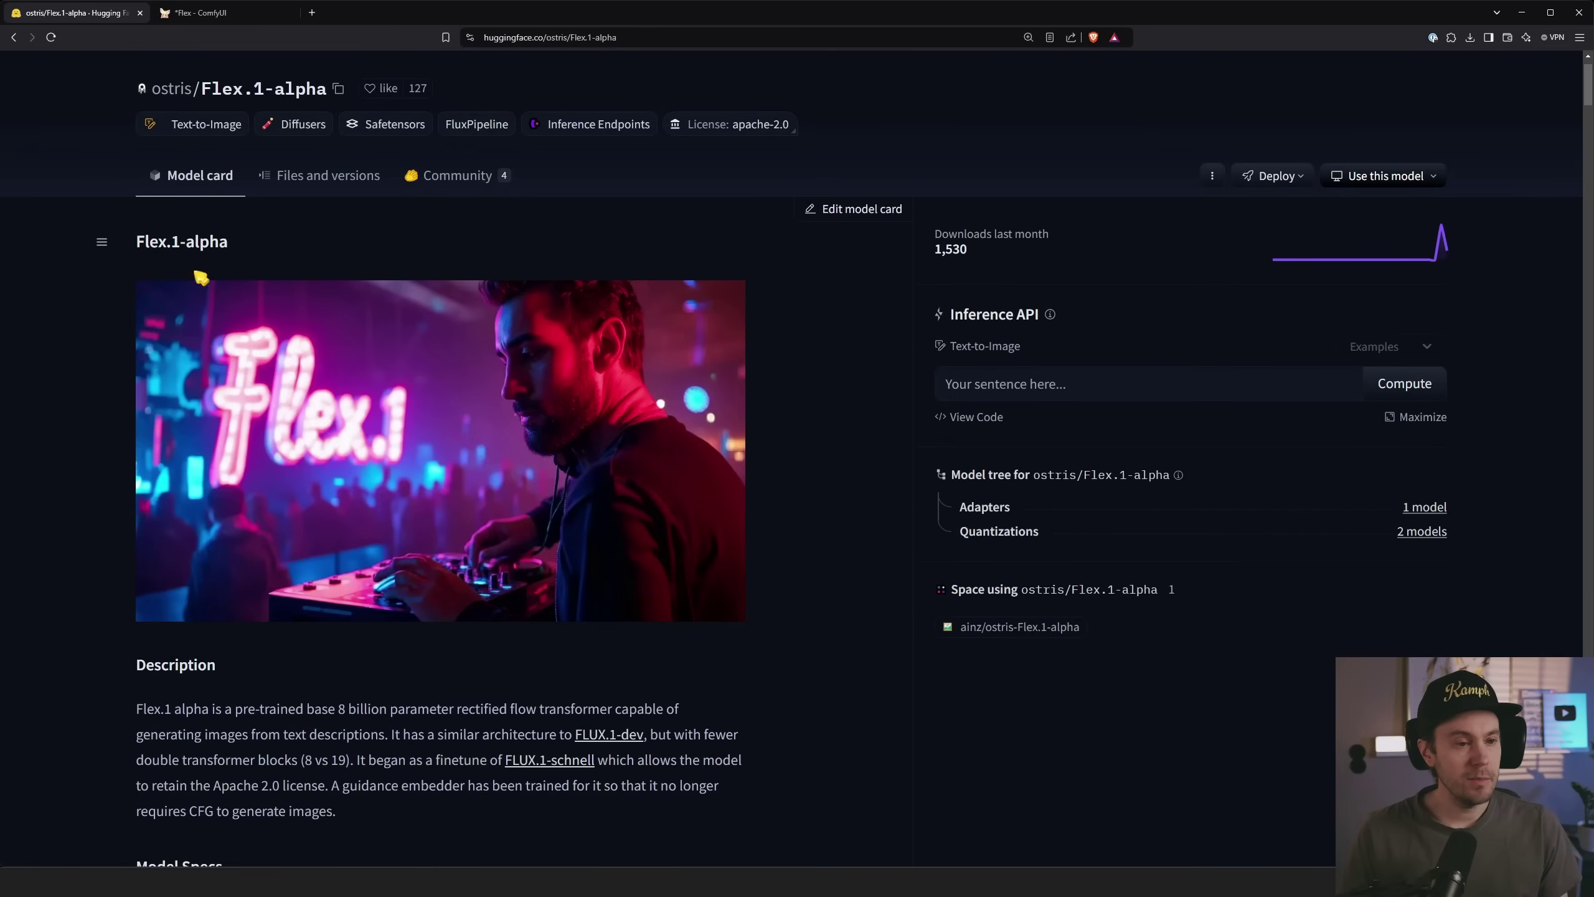
drag(135, 244, 148, 246)
drag(226, 301, 260, 303)
click(339, 298)
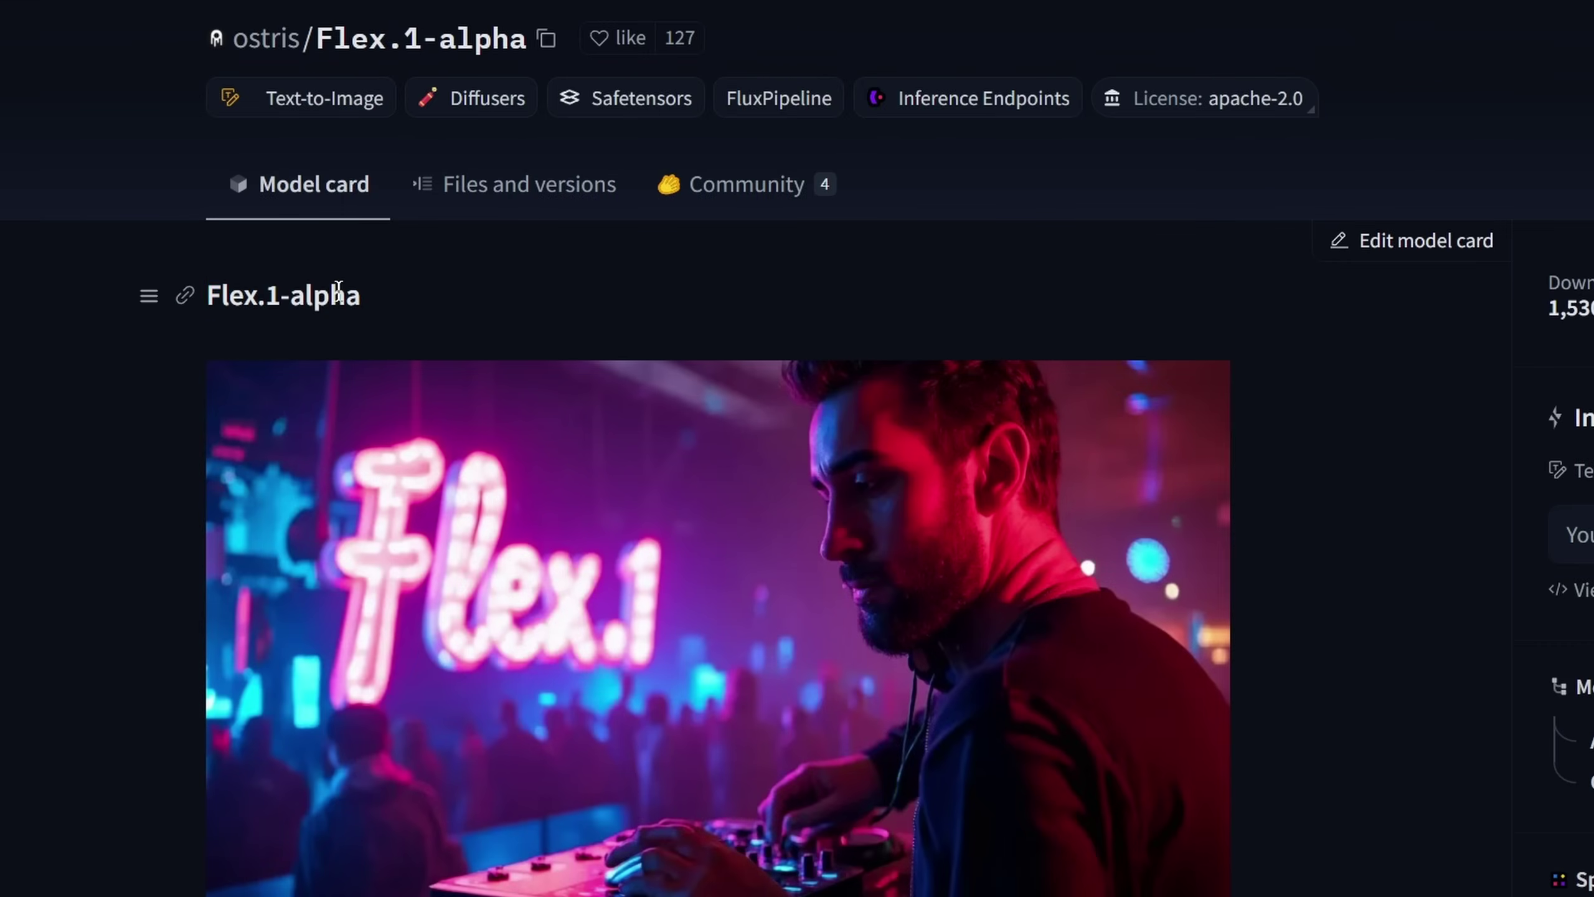
Step: View the Flex_TurboLora cat-in-hat workflow in ComfyUI, then go back to the Flex comparison workflow
click(248, 11)
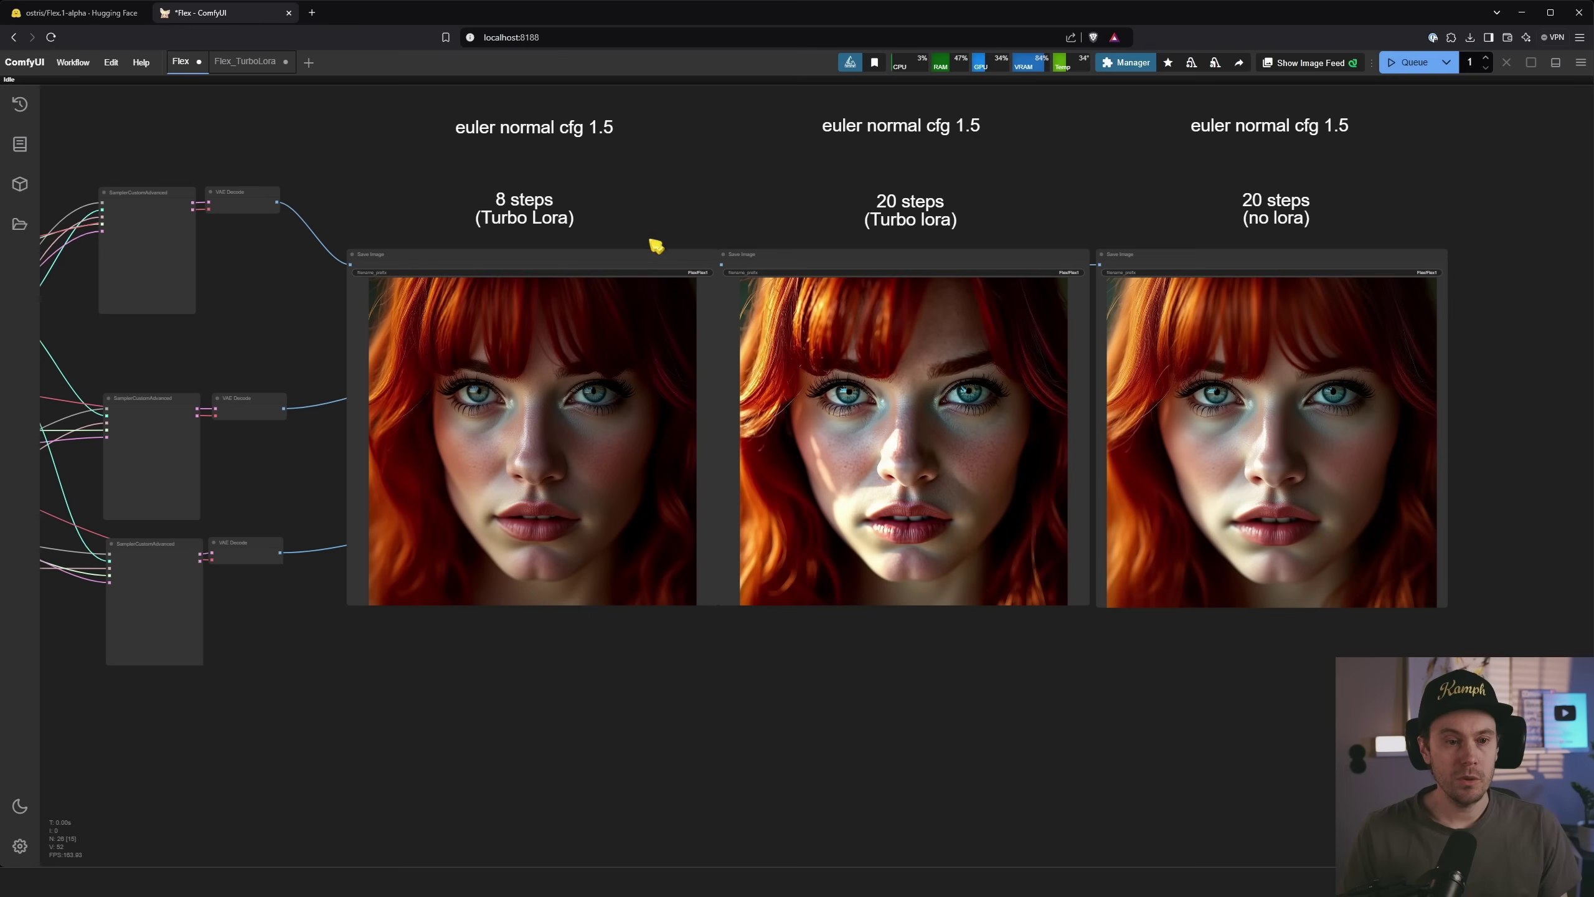
click(248, 66)
drag(804, 449, 695, 486)
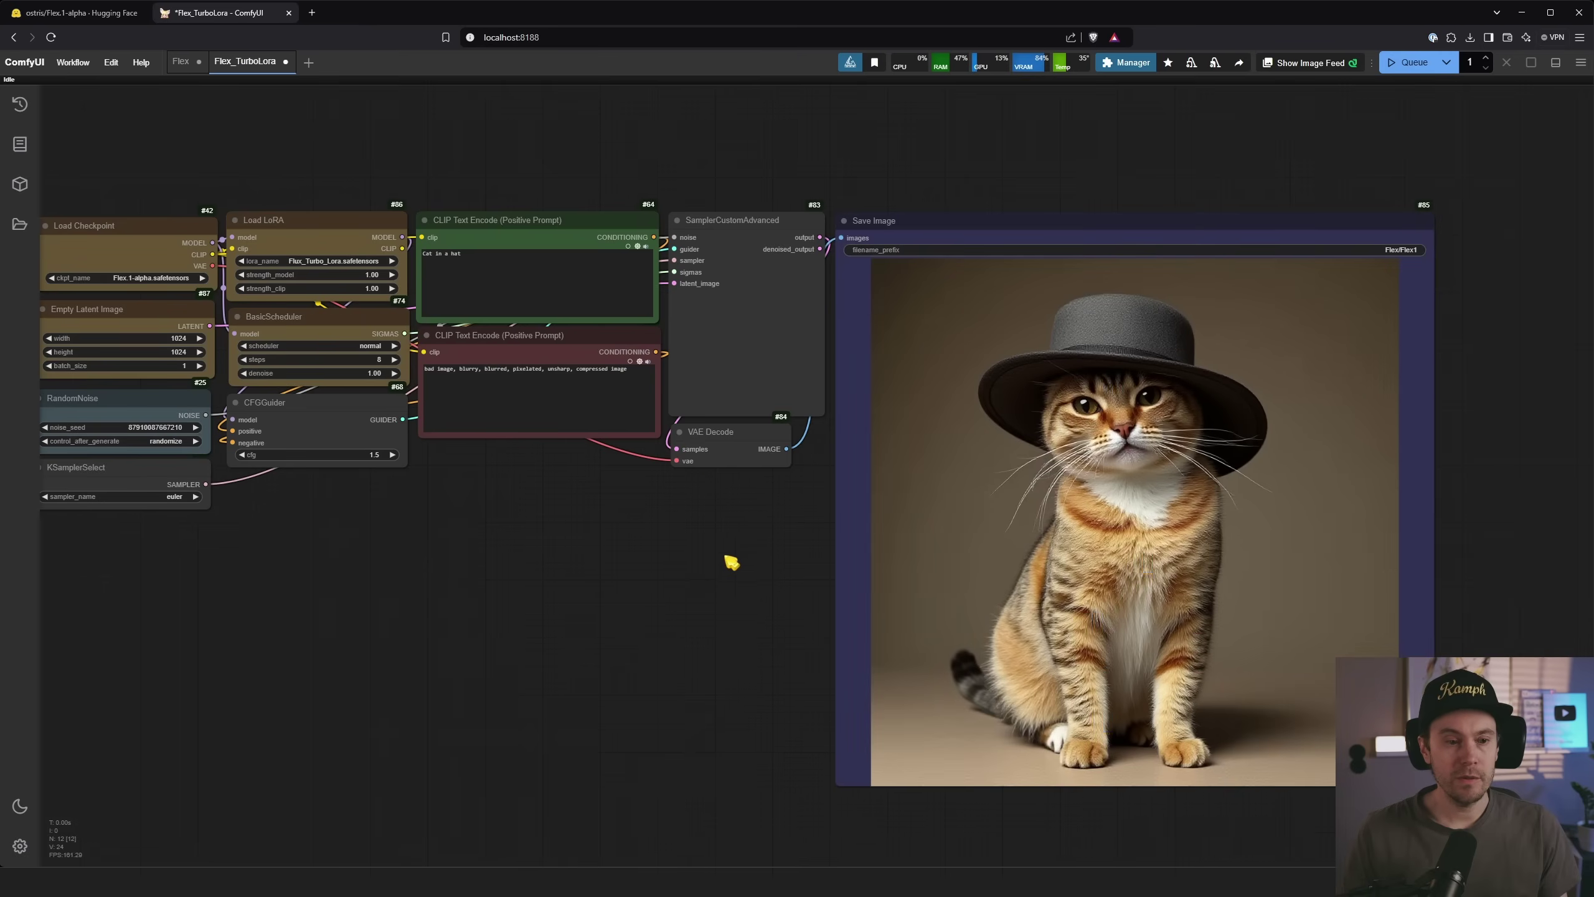
scroll(690, 556, down, 1)
click(180, 62)
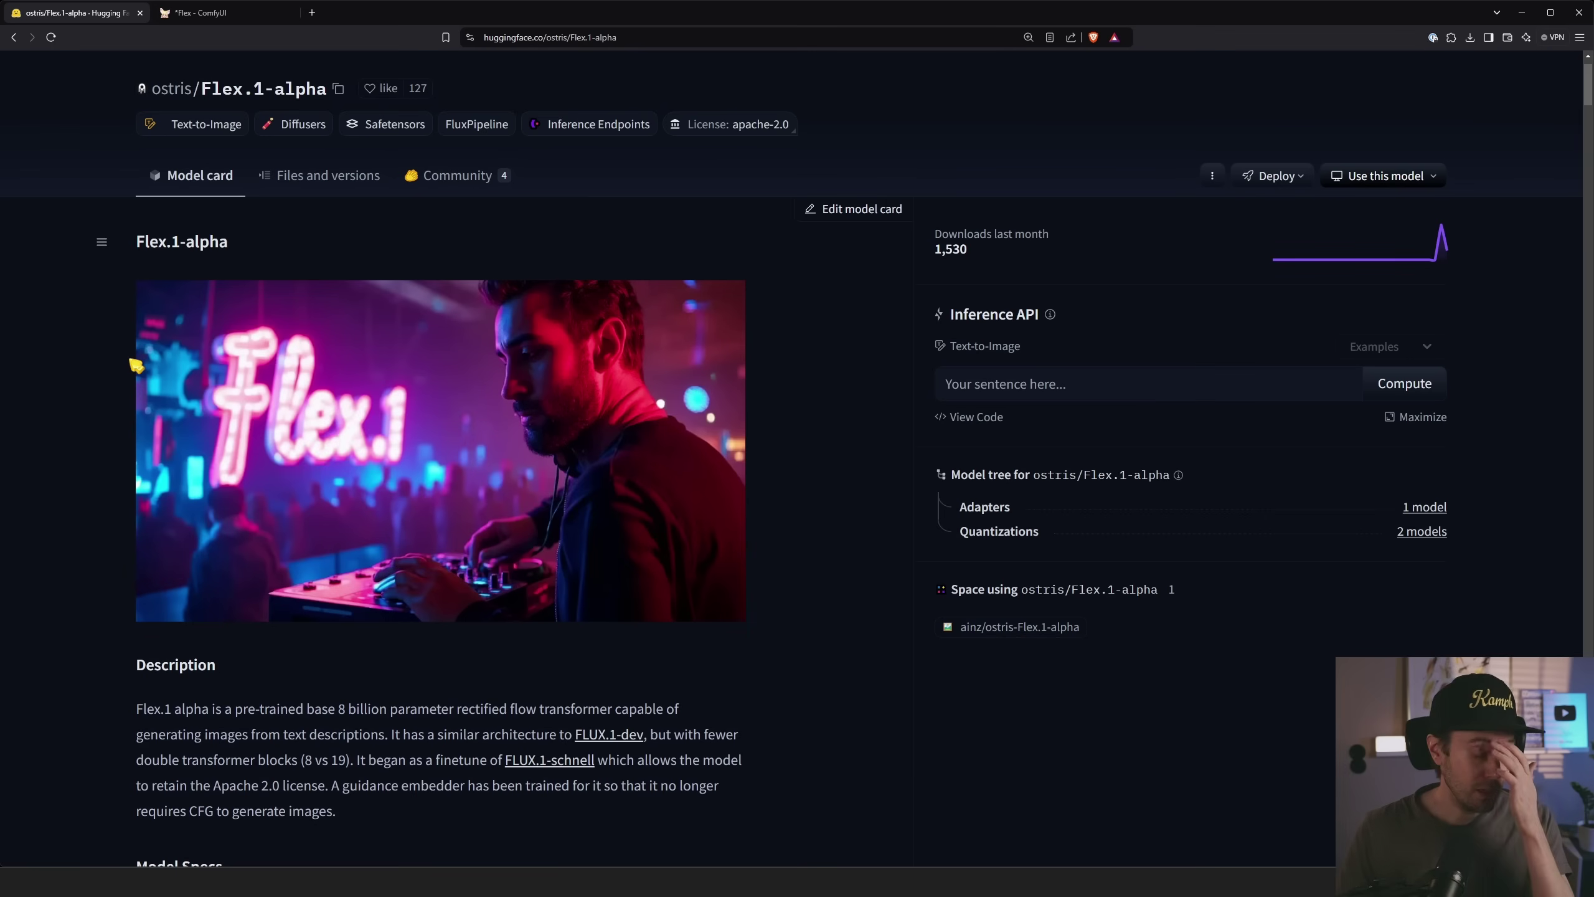
Step: Read the Flex.1-alpha description, then zoom the page to 150% and highlight the 8-billion-parameter spec
scroll(568, 495, down, 1)
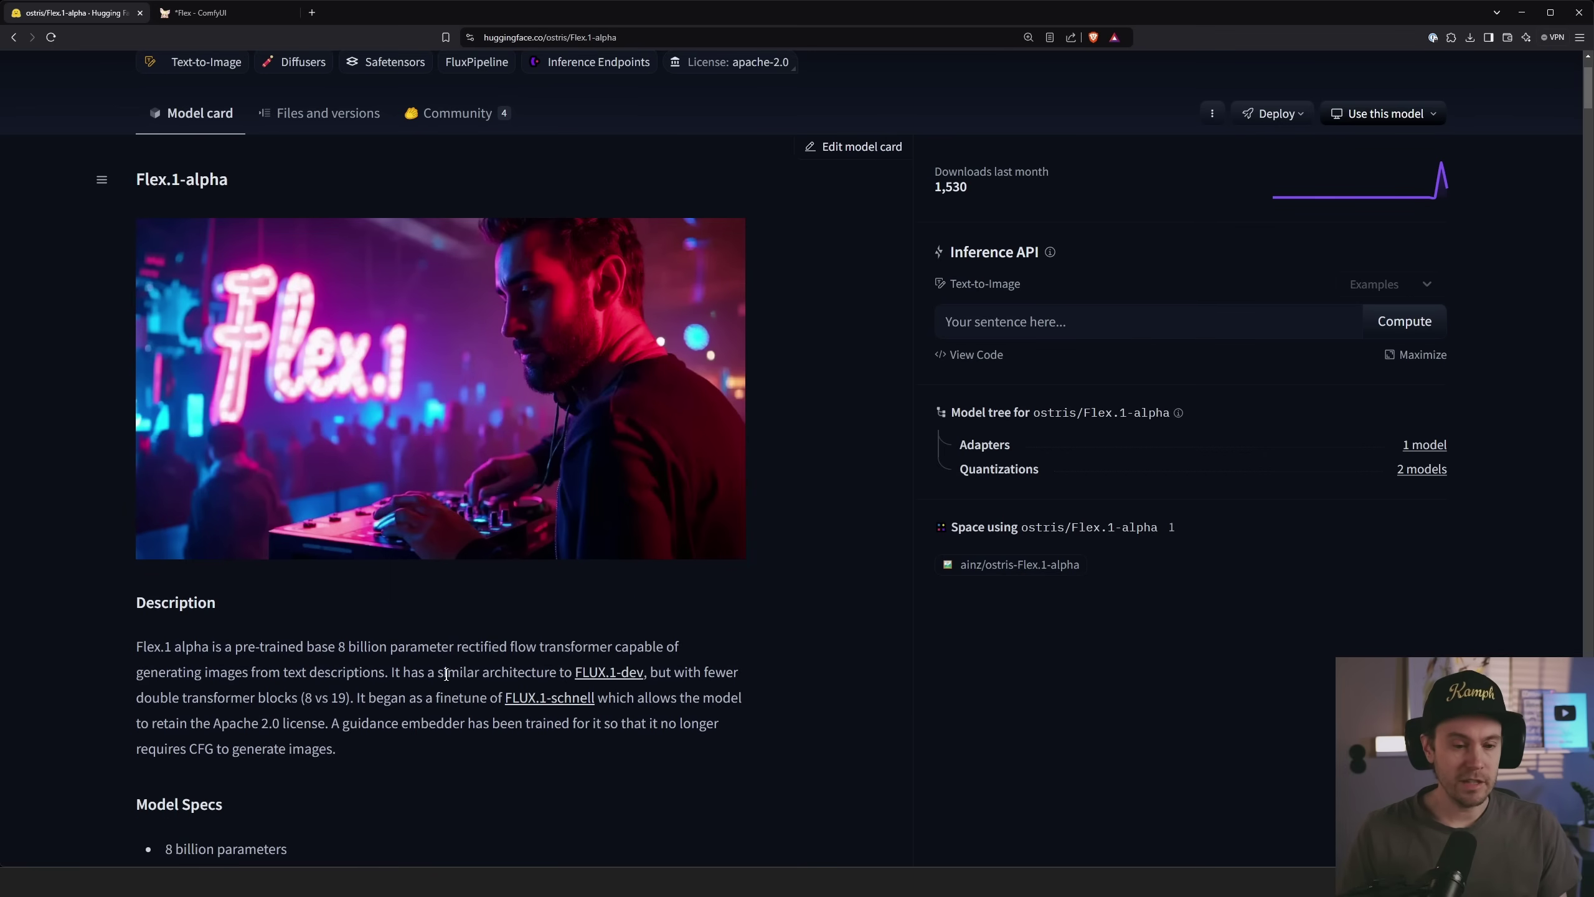
mouse_move(437, 674)
mouse_down()
mouse_move(656, 675)
mouse_move(405, 694)
mouse_move(430, 675)
mouse_up()
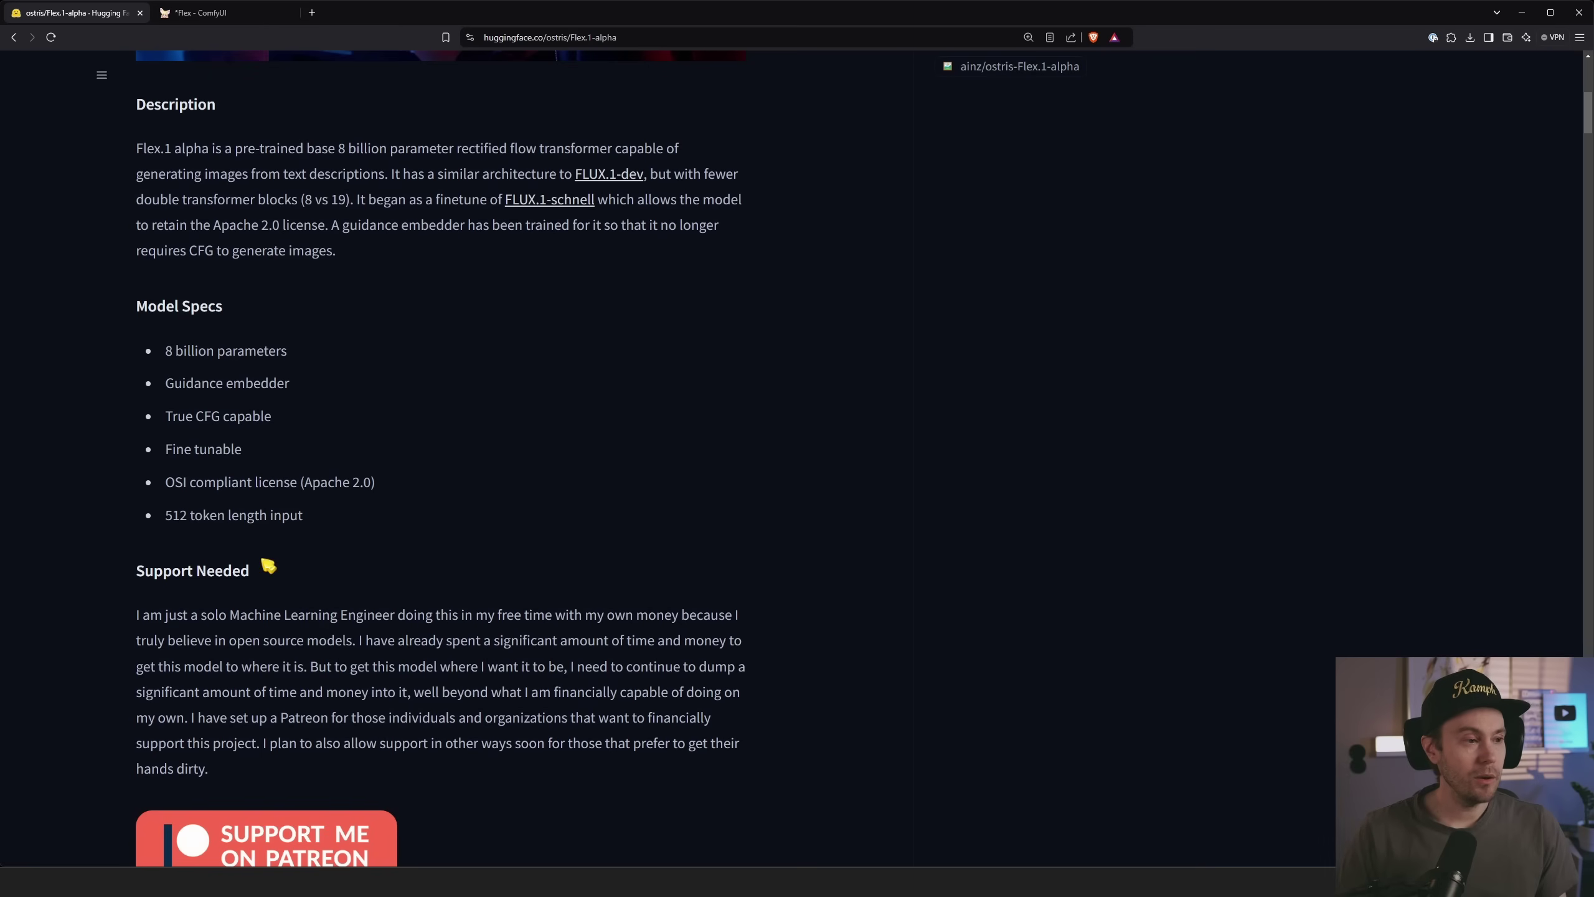
key(ctrl+plus)
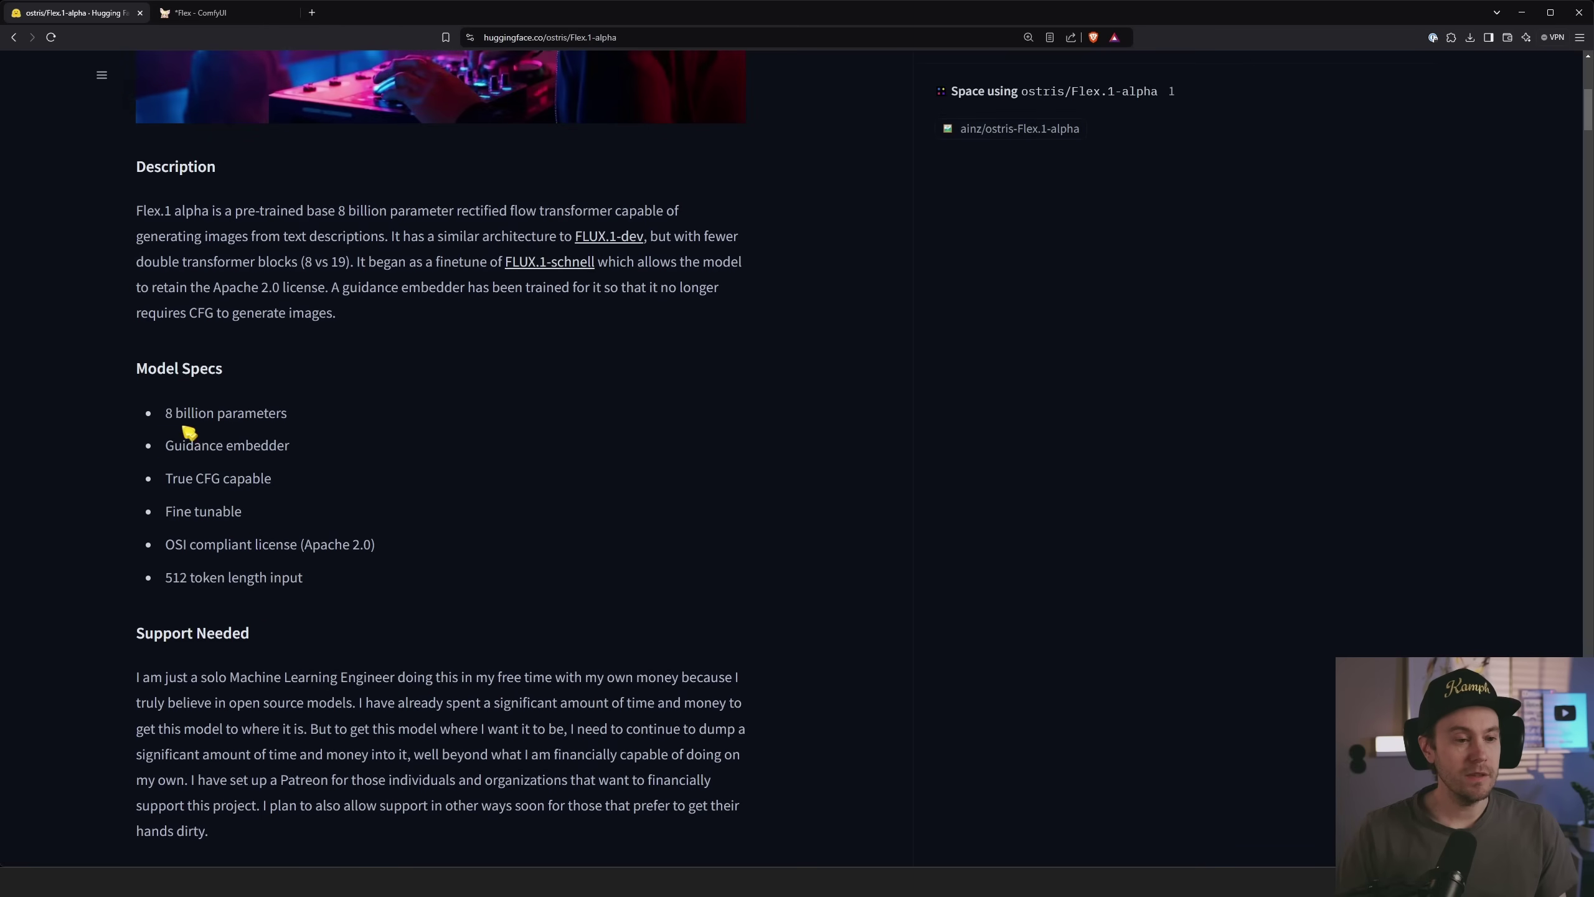
drag(117, 437, 287, 452)
click(238, 456)
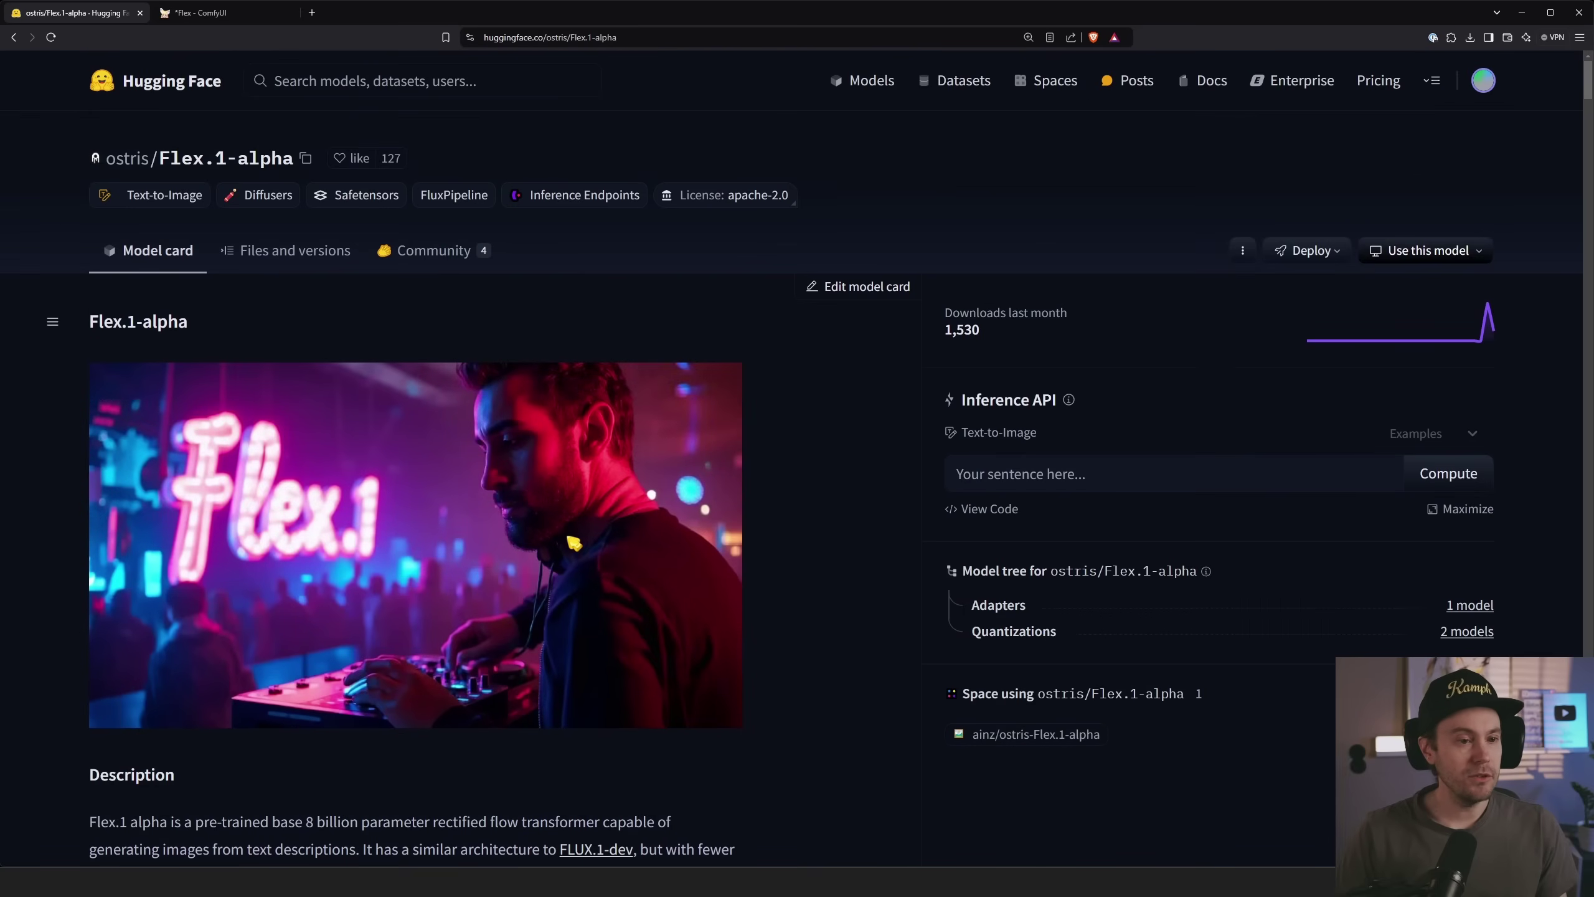
Step: List the repository files and scroll down to the 21.7 GB Flex.1-alpha.safetensors
click(323, 264)
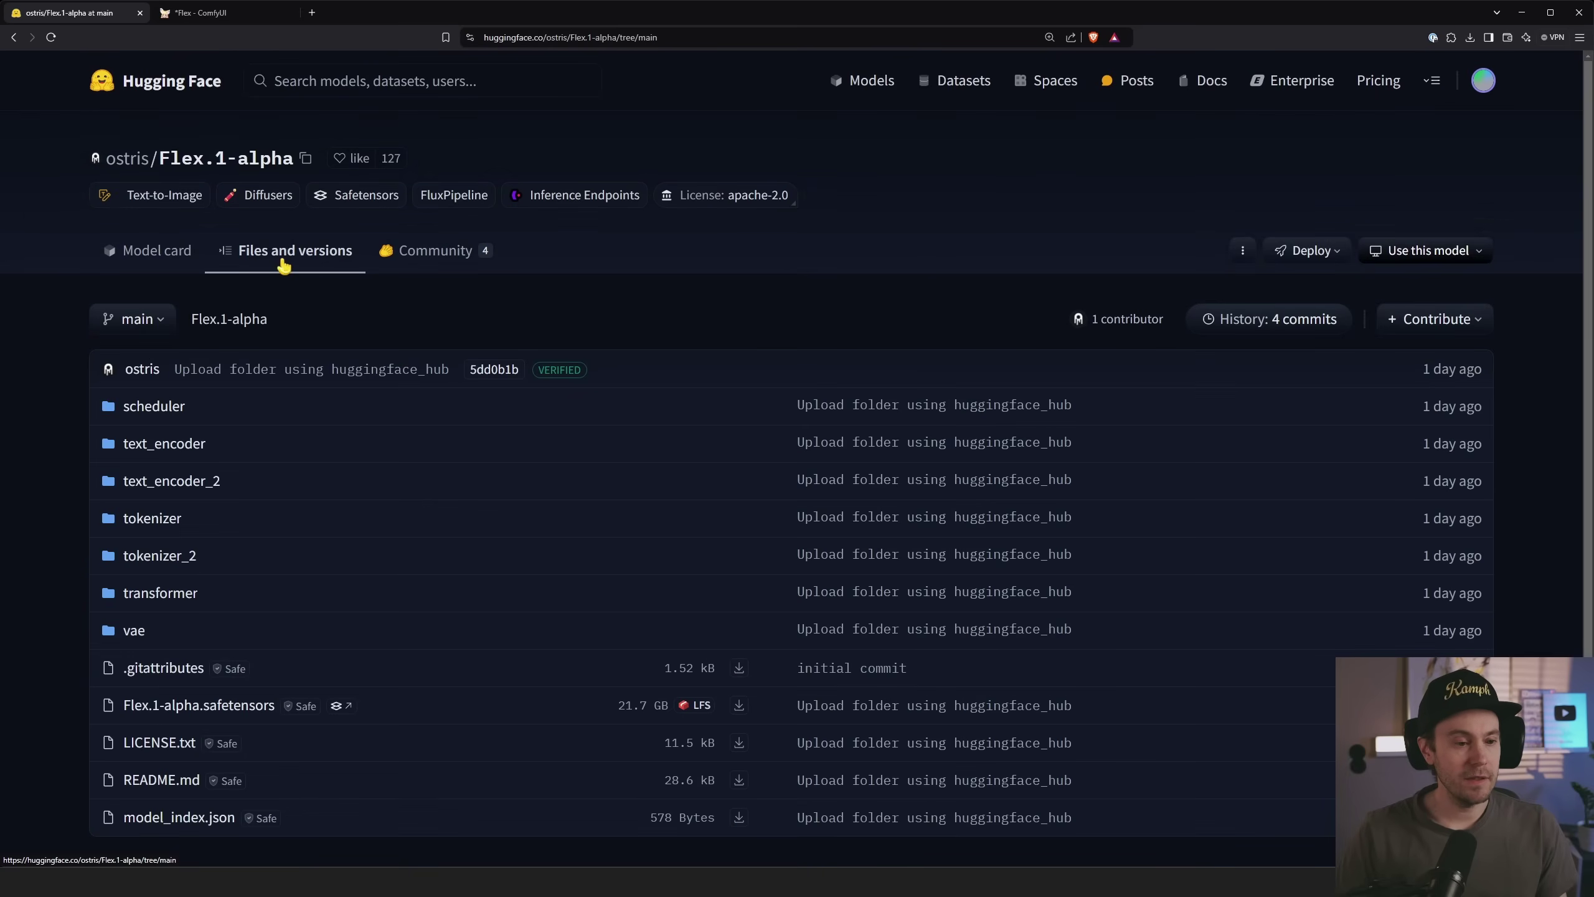
scroll(524, 651, down, 1)
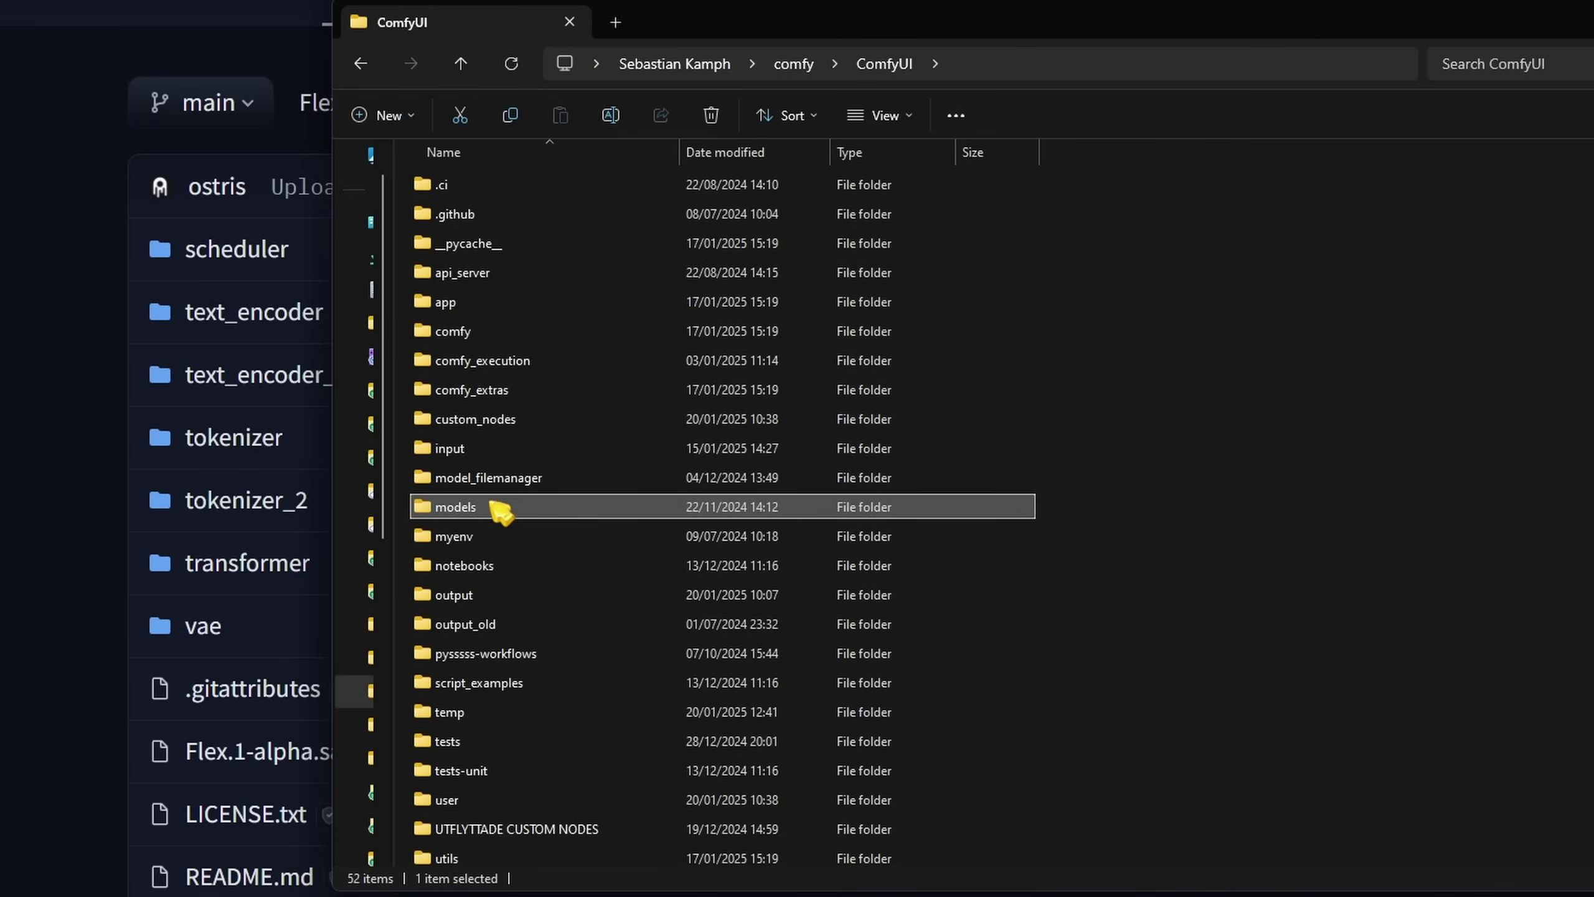
Step: Go into models\checkpoints to find Flex.1-alpha.safetensors beside the flux1-dev and sd3.5_large checkpoints
double_click(465, 507)
click(471, 331)
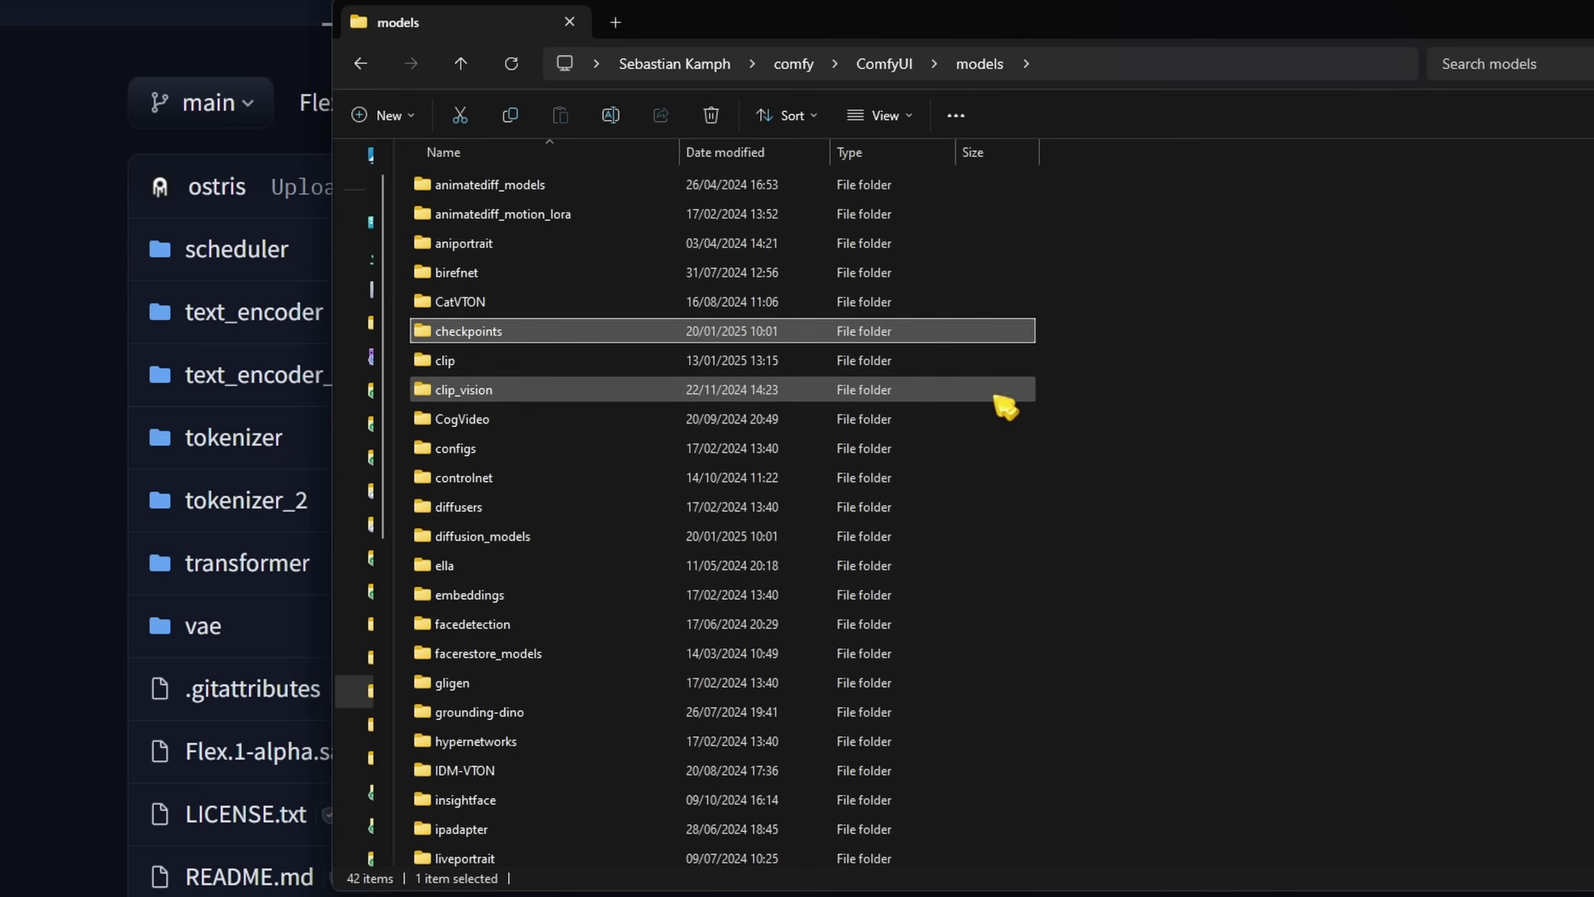
double_click(471, 331)
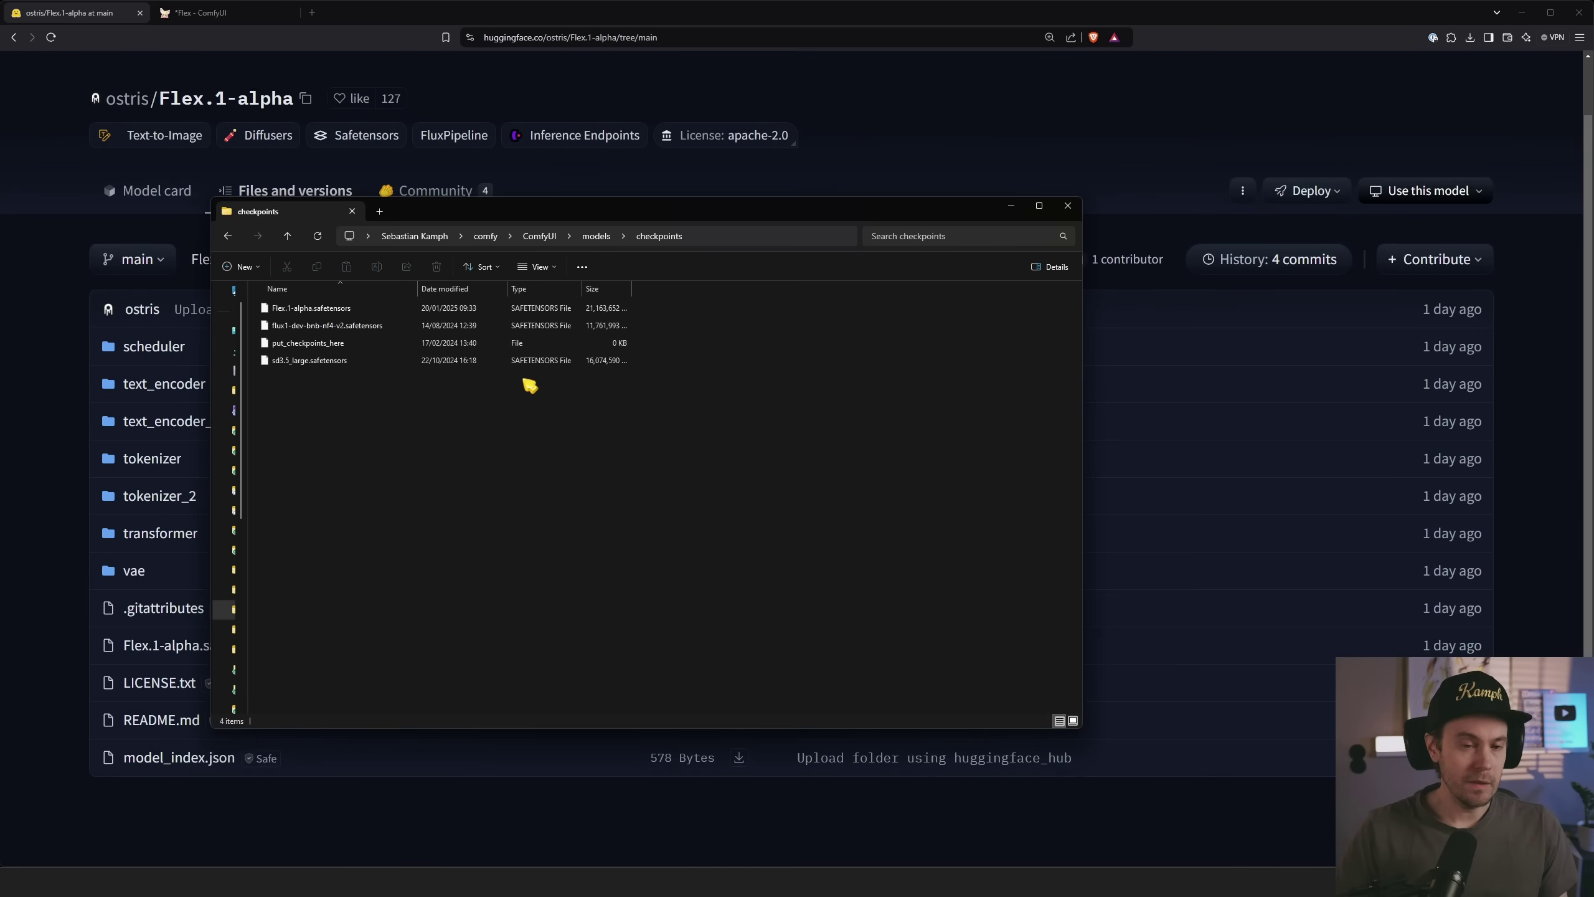
Step: Zoom in on the Flex workflow's Load Checkpoint node loading Flex.1-alpha.safetensors
click(210, 12)
scroll(799, 180, up, 5)
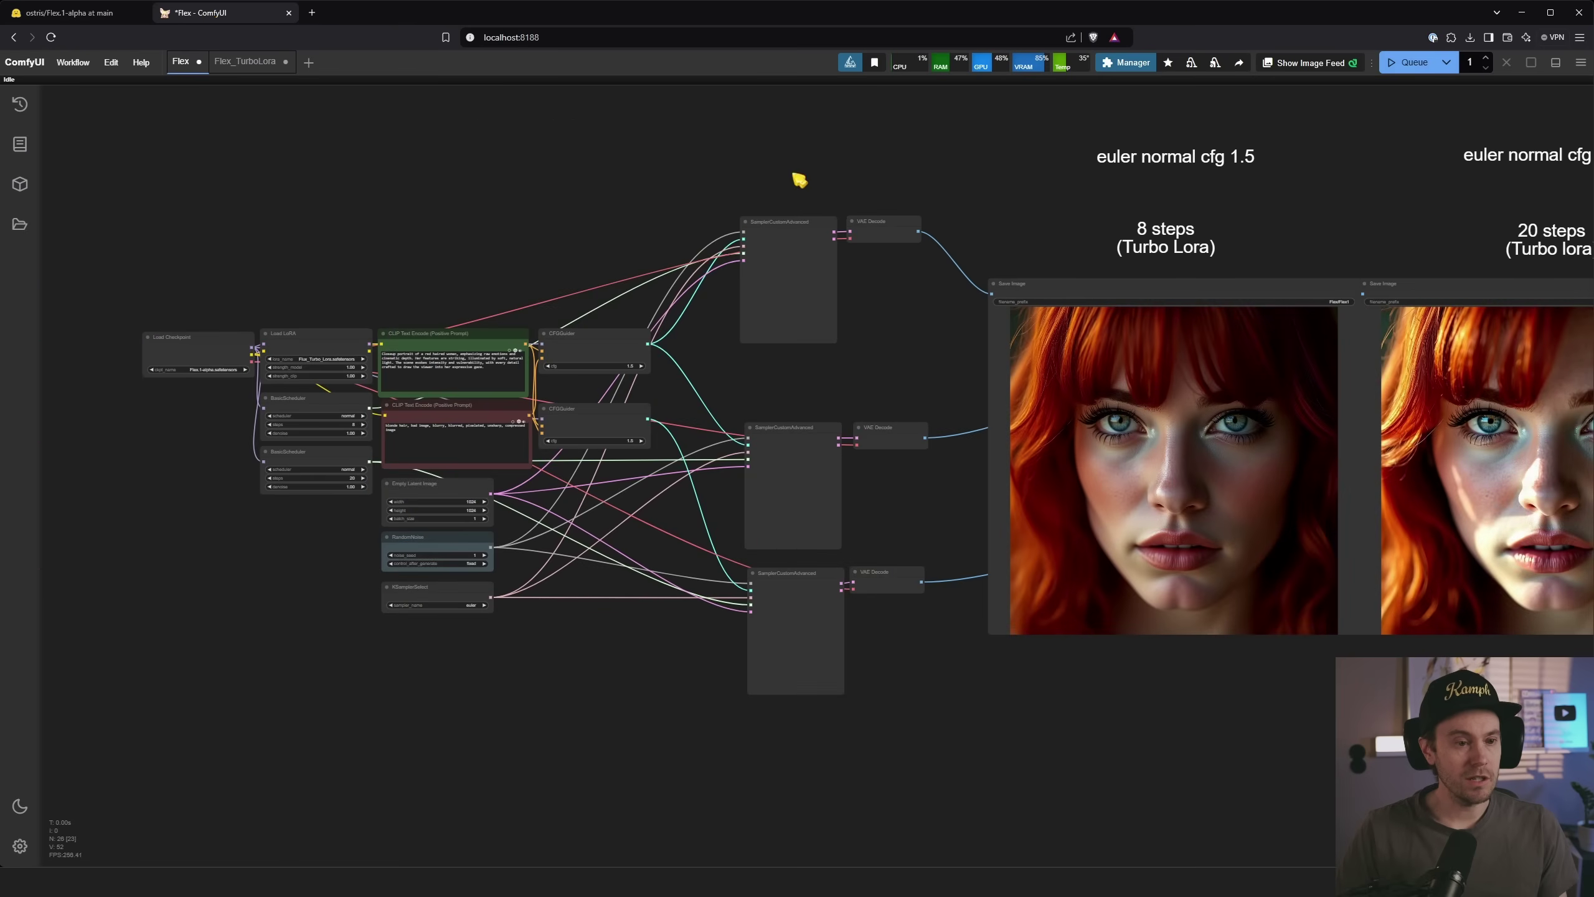
scroll(533, 228, up, 12)
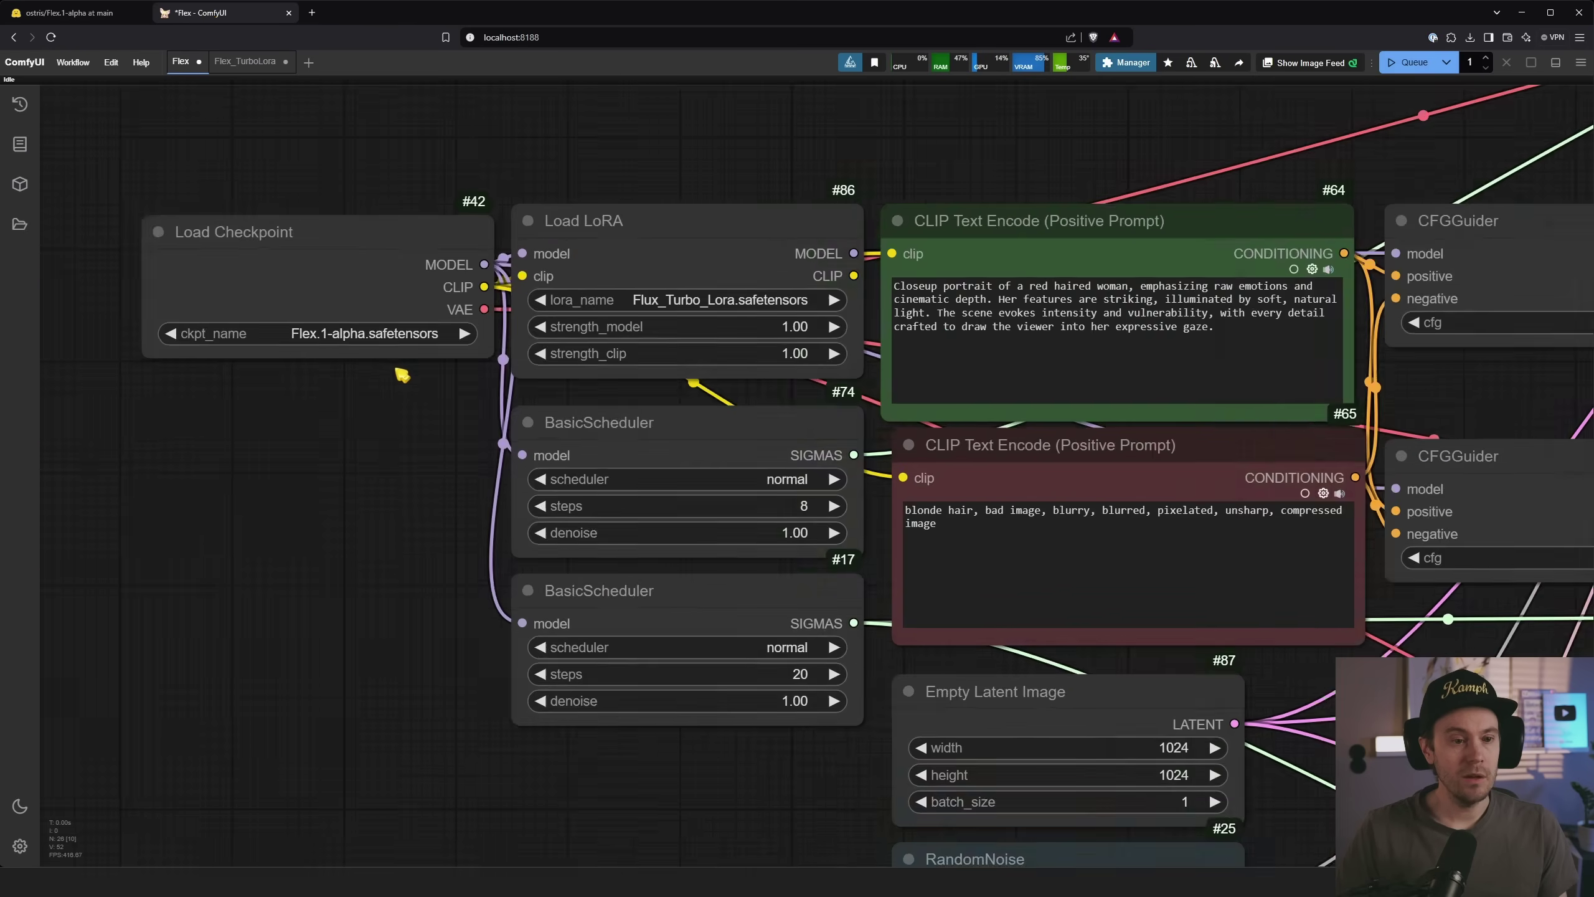
scroll(401, 375, up, 1)
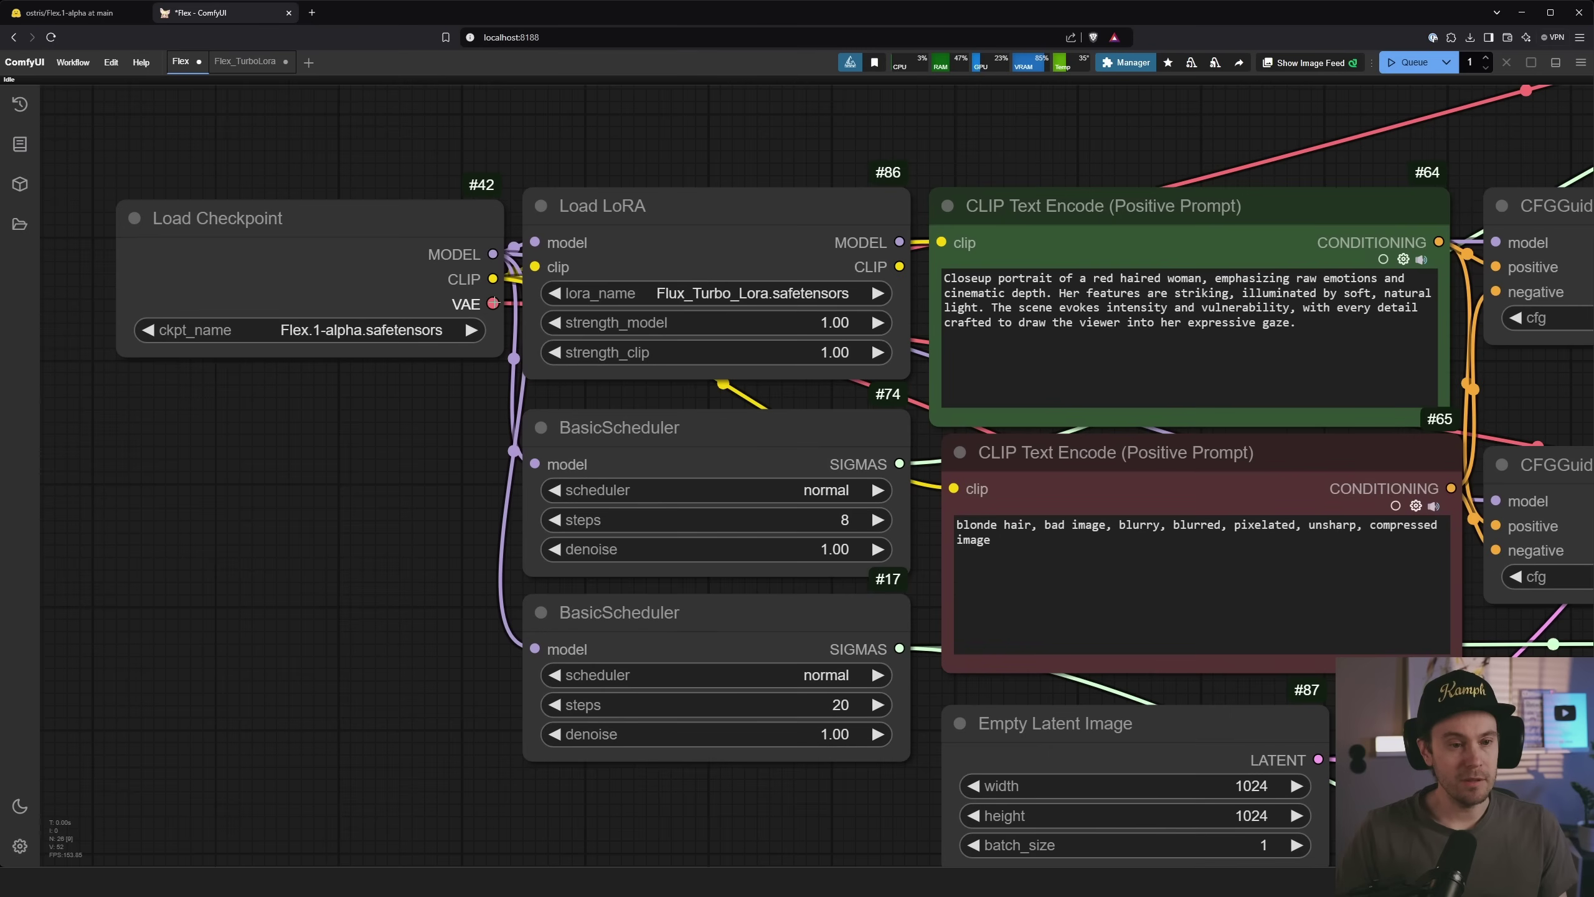
mouse_move(493, 303)
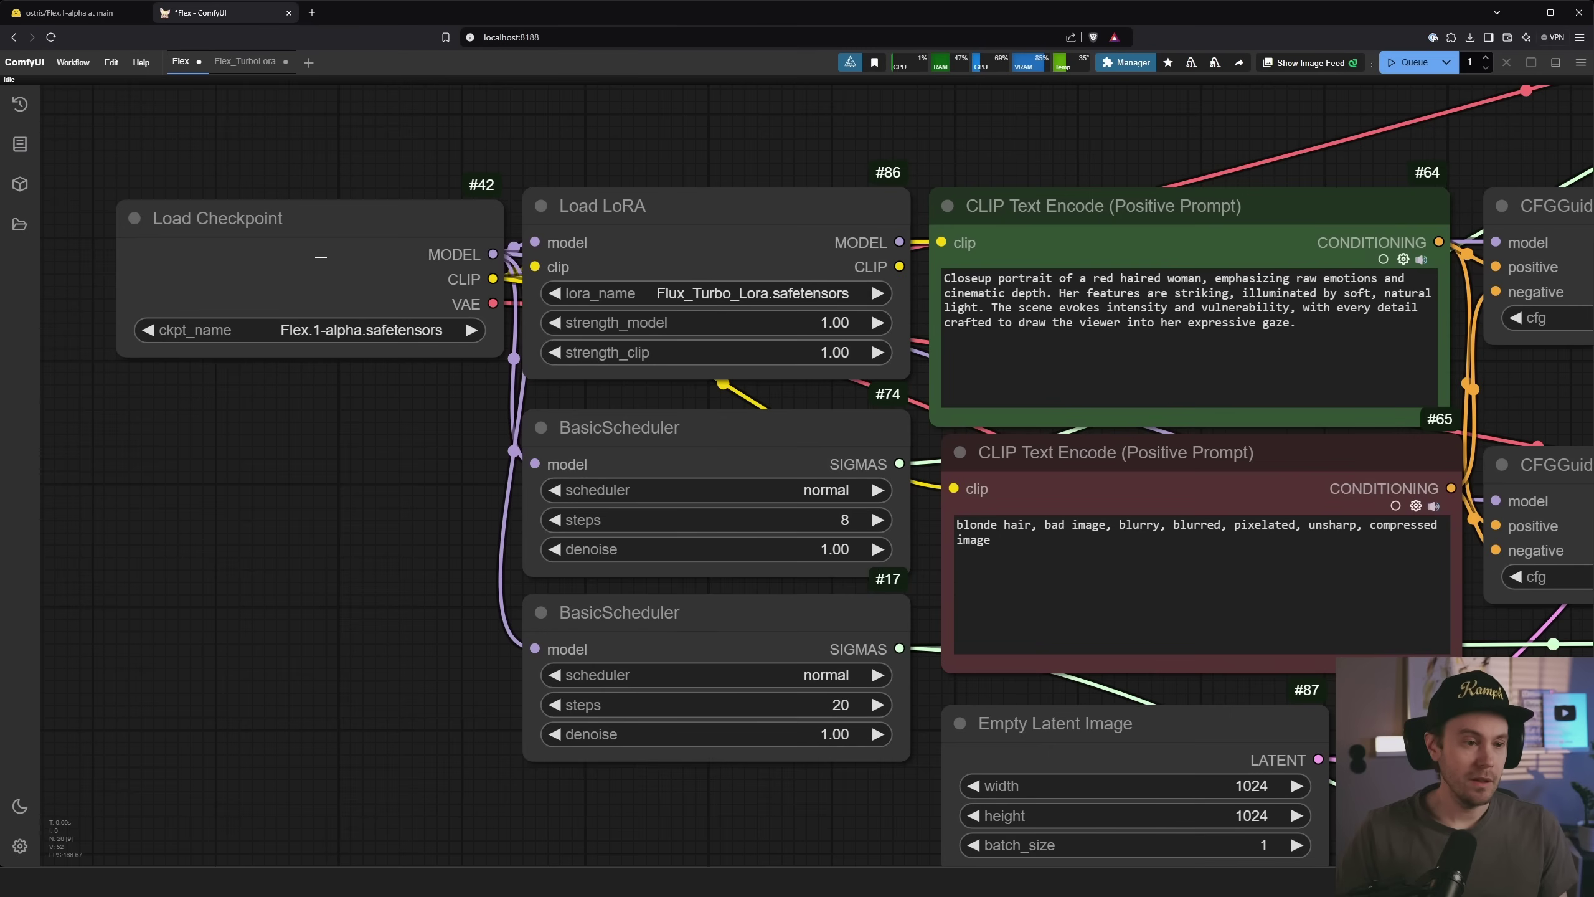
scroll(402, 238, down, 4)
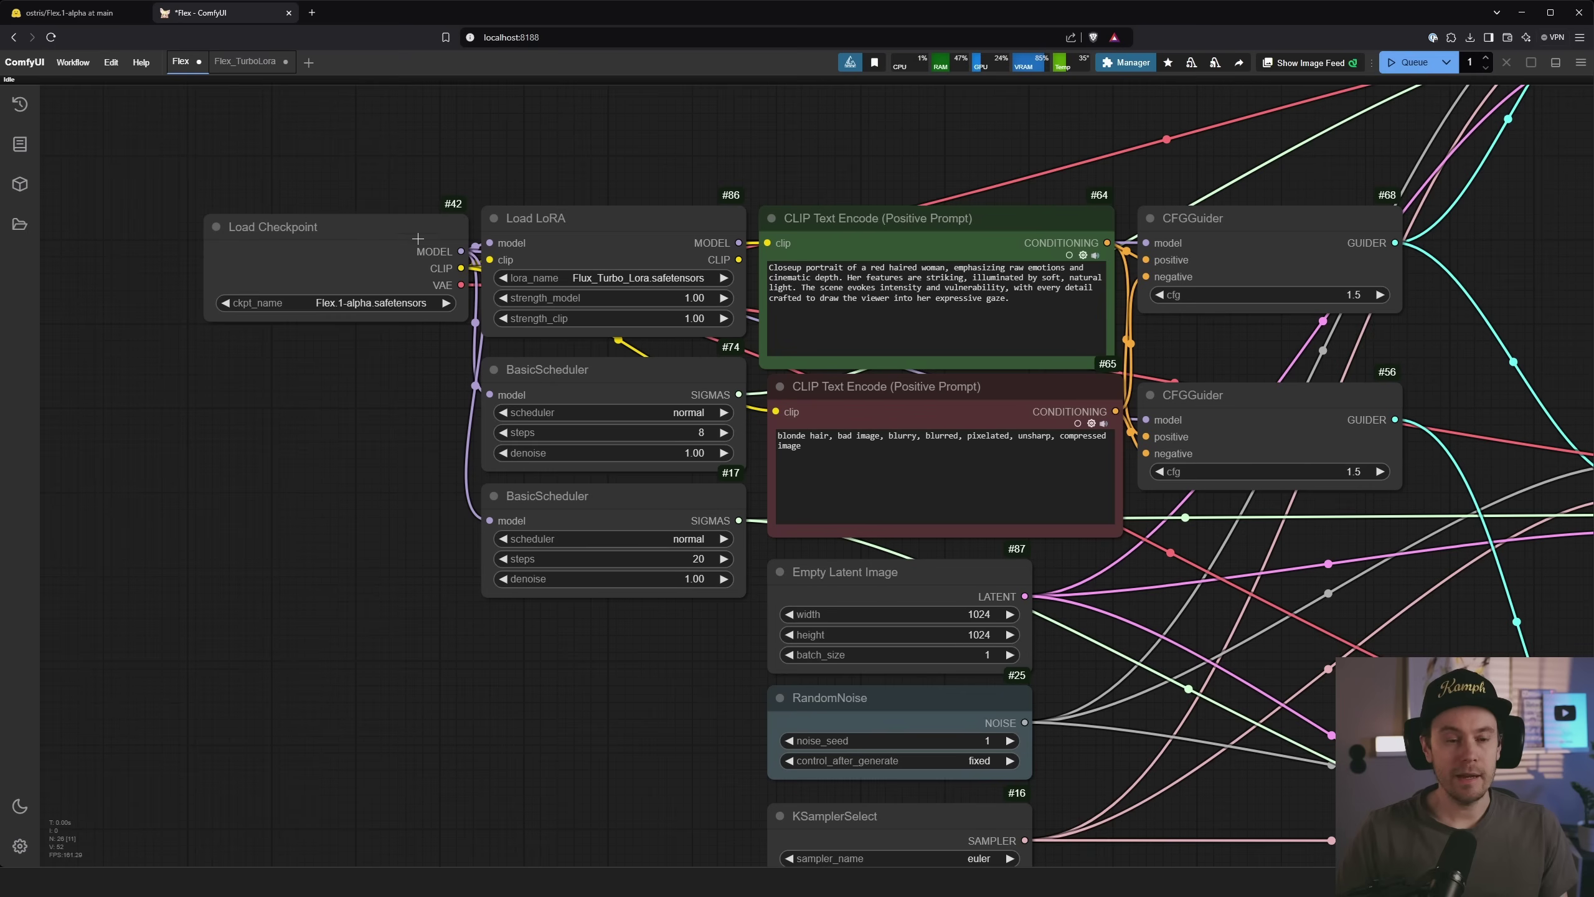
Step: Pan across the guider, sampler and 8- and 20-step schedulers, then back to Flux_Turbo_Lora
drag(584, 141, 488, 159)
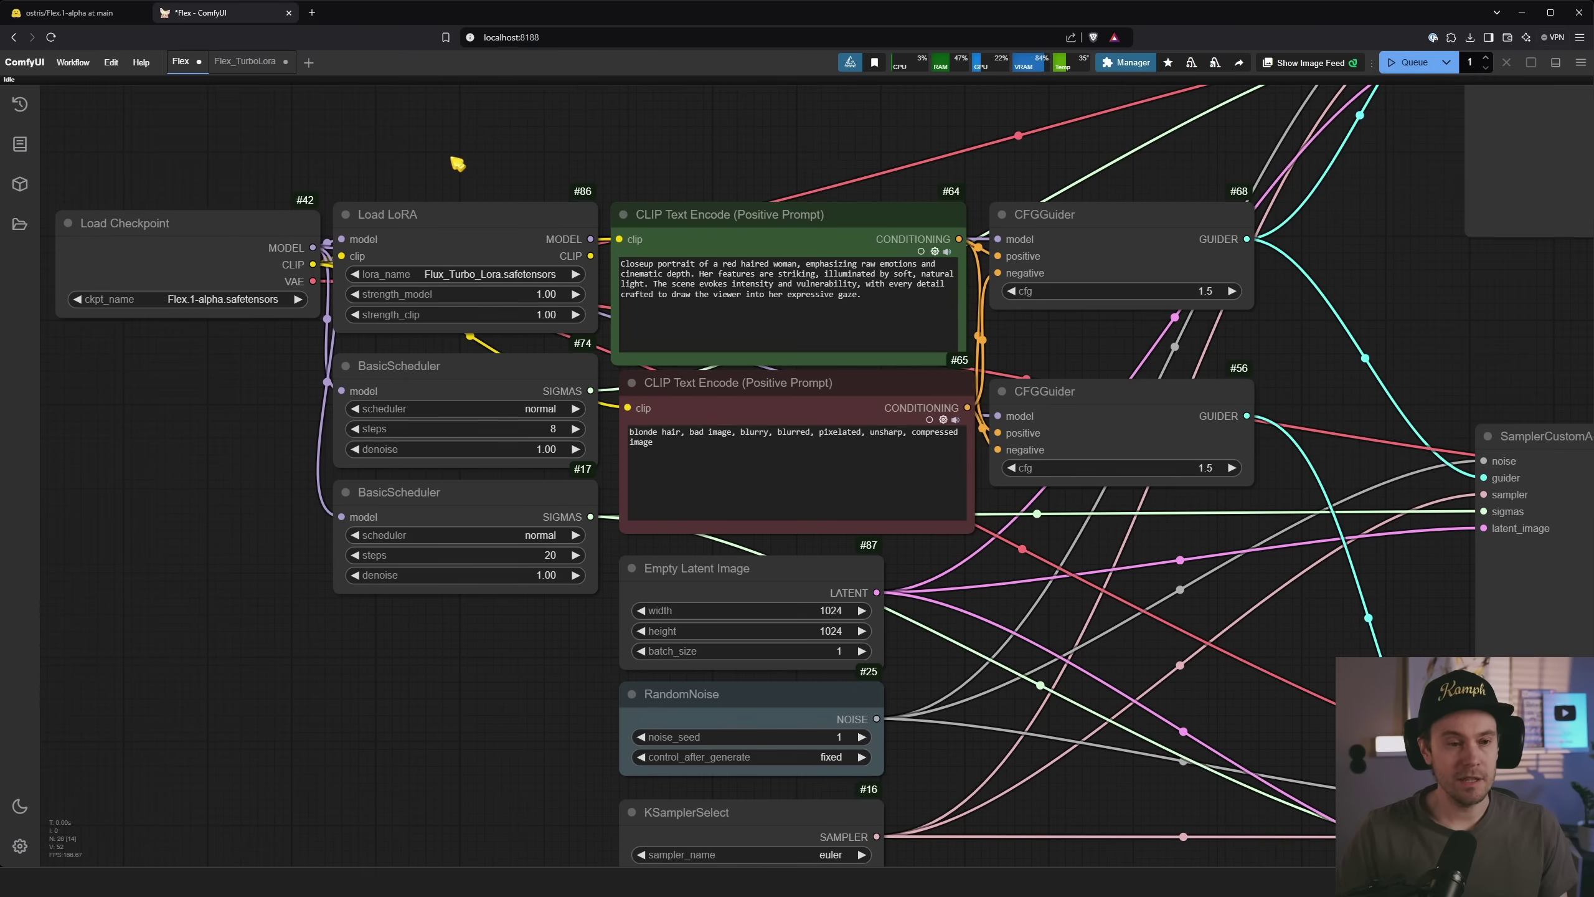
scroll(295, 170, up, 3)
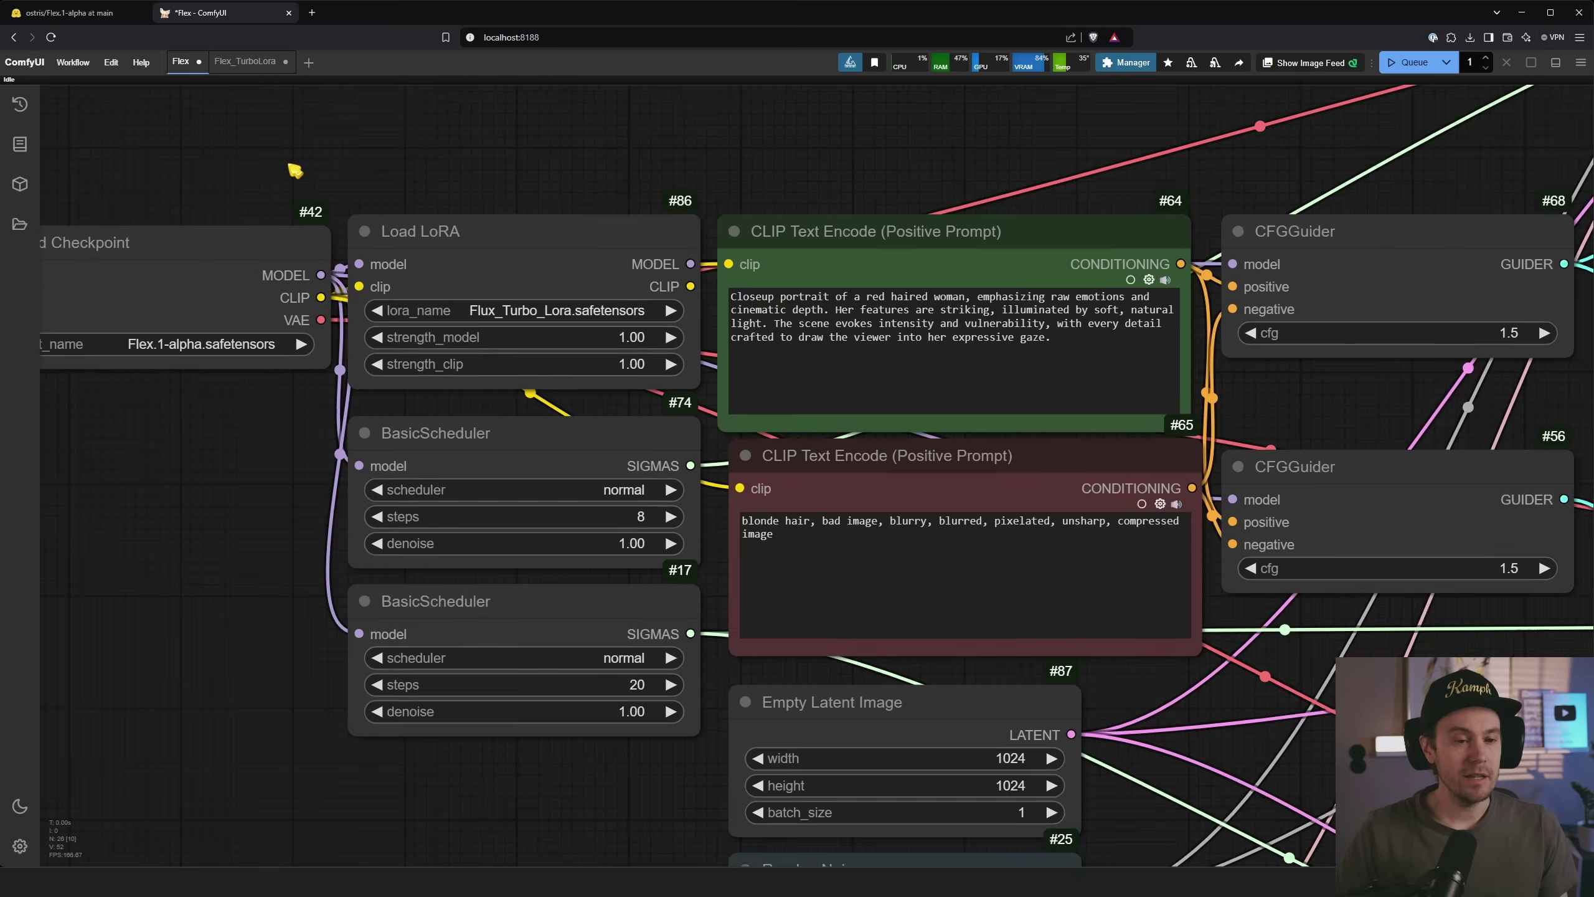
drag(295, 171, 359, 161)
scroll(652, 331, up, 3)
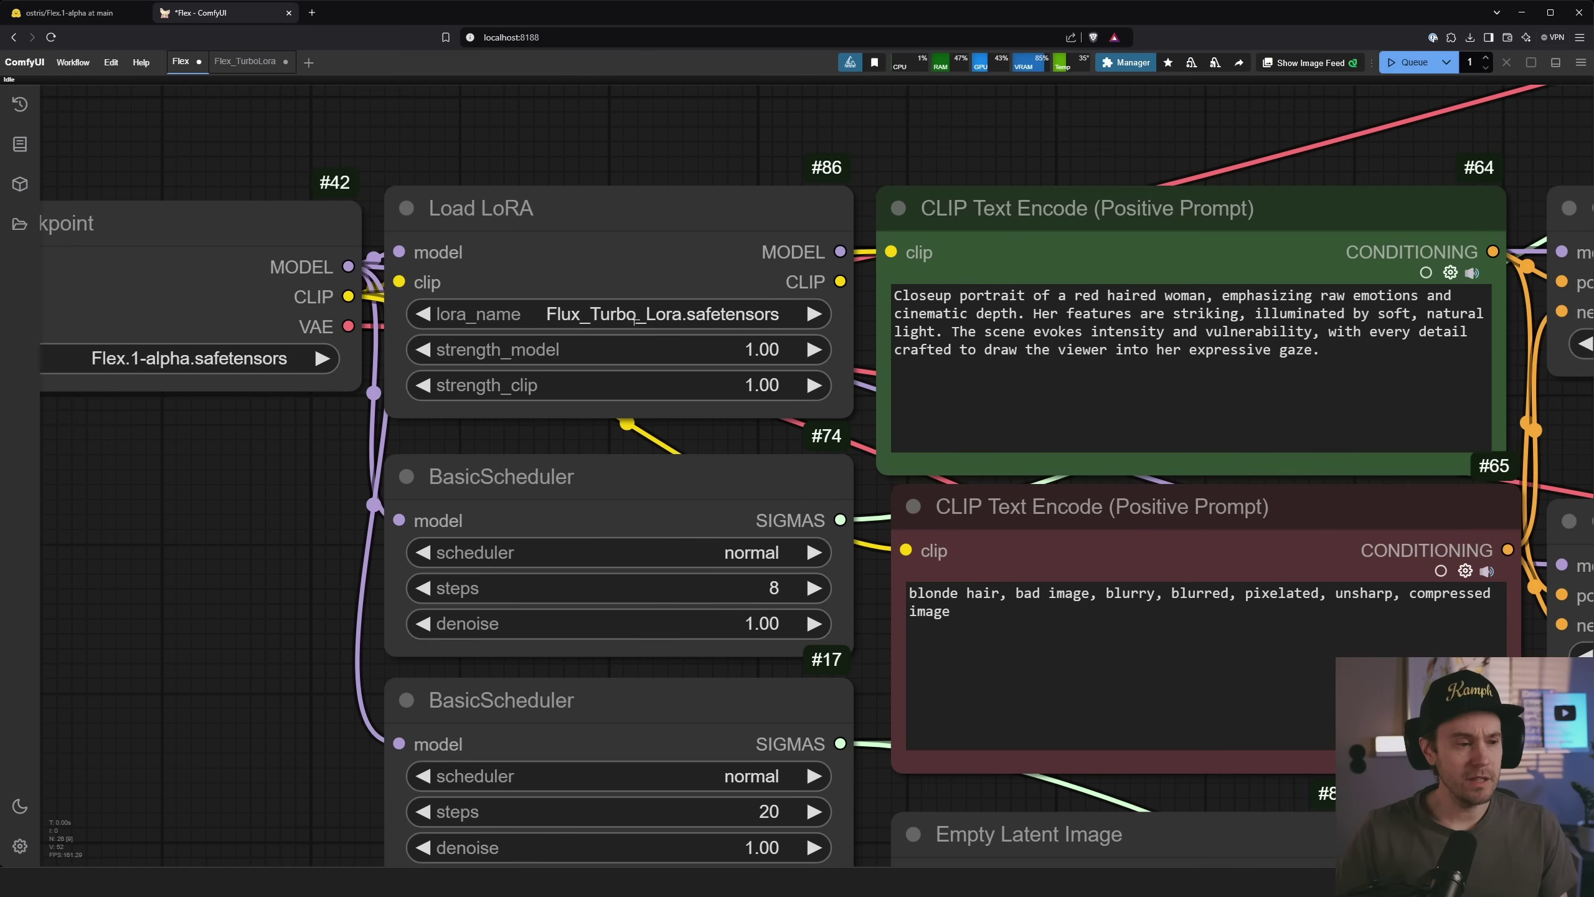
scroll(636, 321, up, 2)
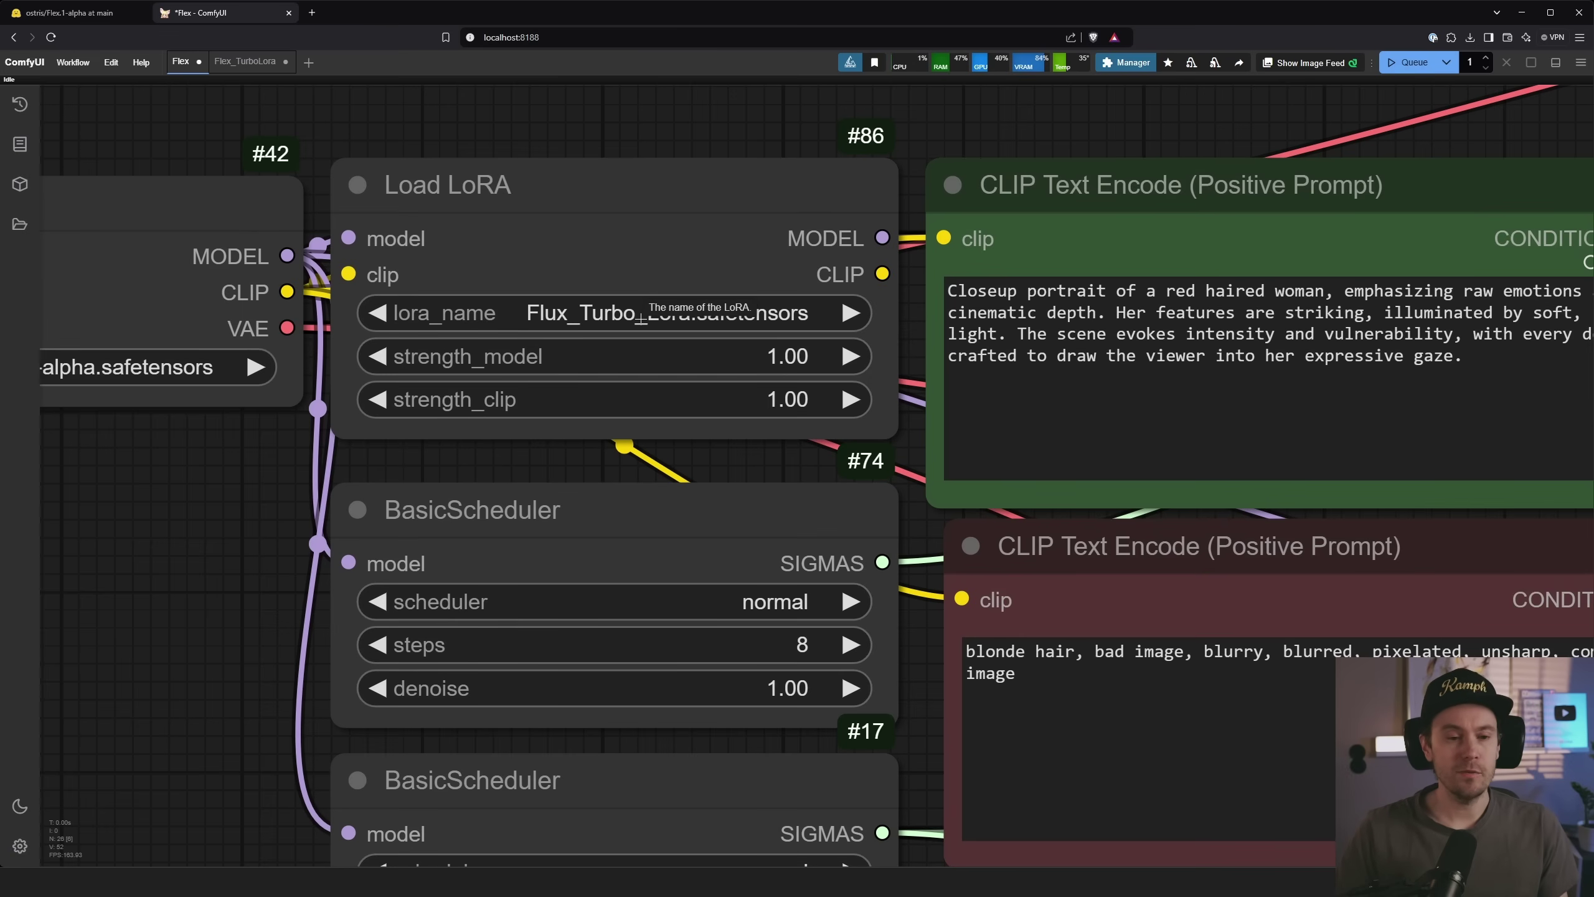
scroll(217, 475, down, 2)
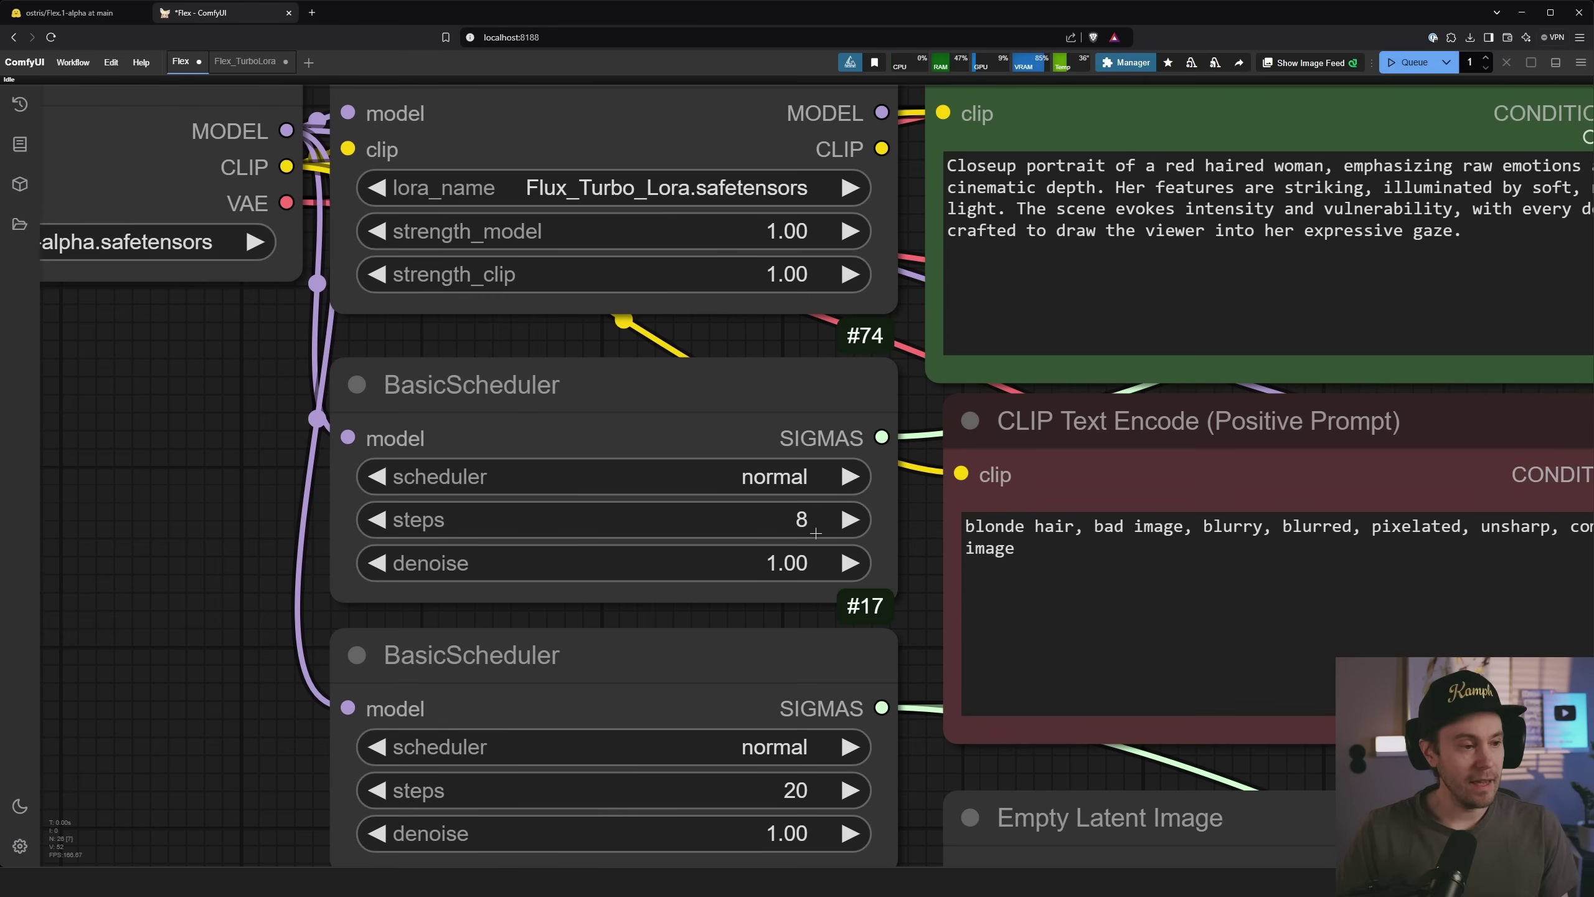
scroll(260, 626, down, 10)
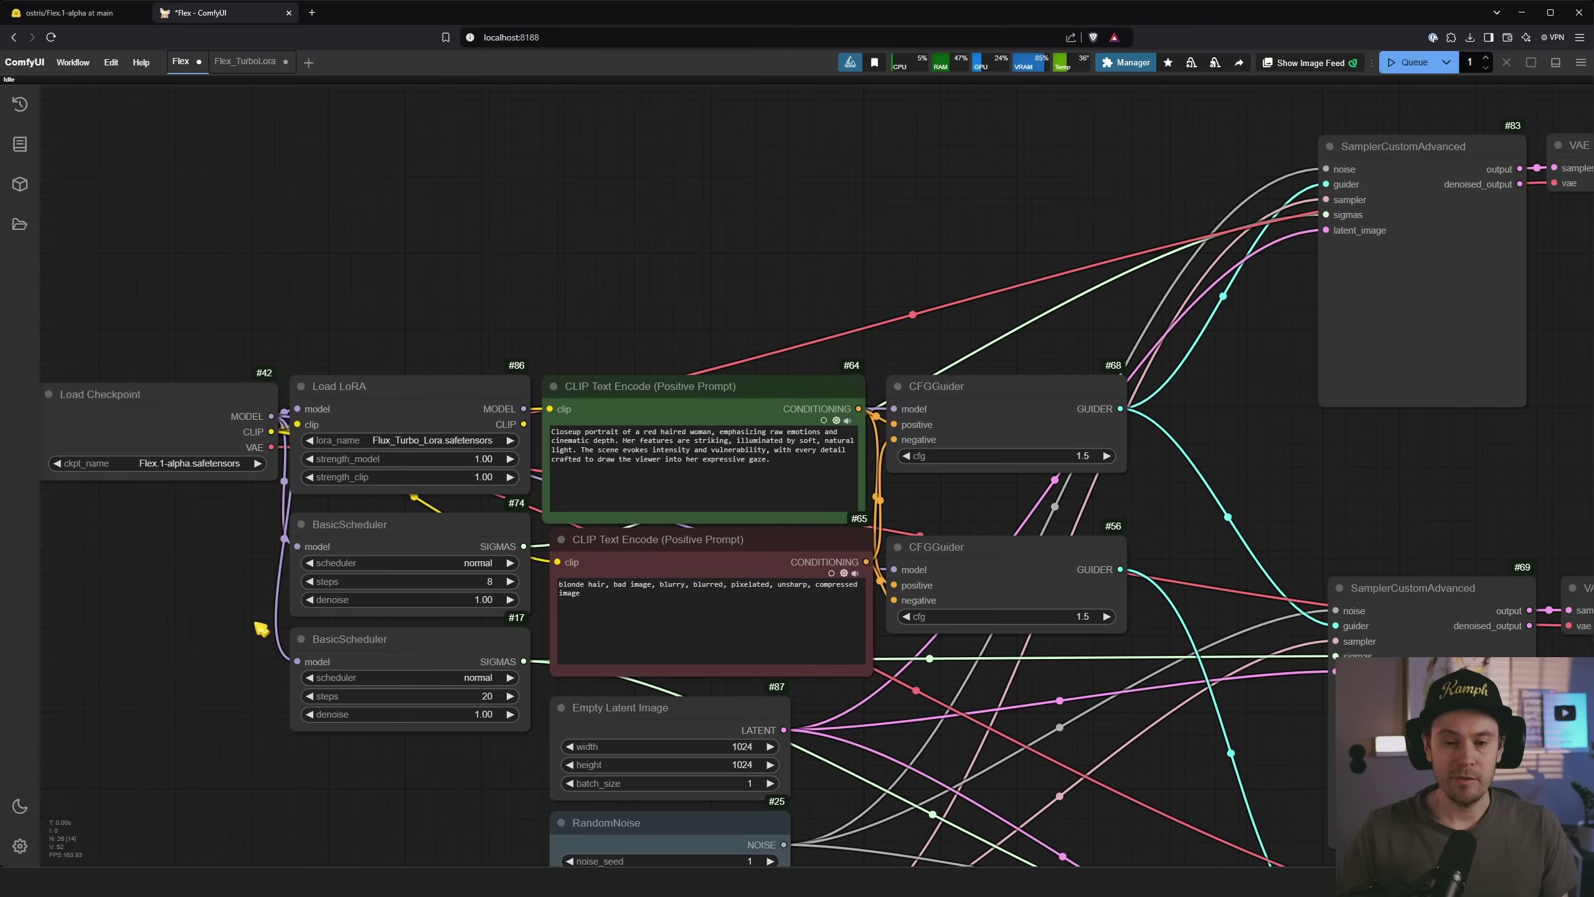
Step: Pan to the 8-step Turbo LoRA, 20-step Turbo LoRA and 20-step no-LoRA euler cfg 1.5 portraits
drag(1263, 525, 918, 356)
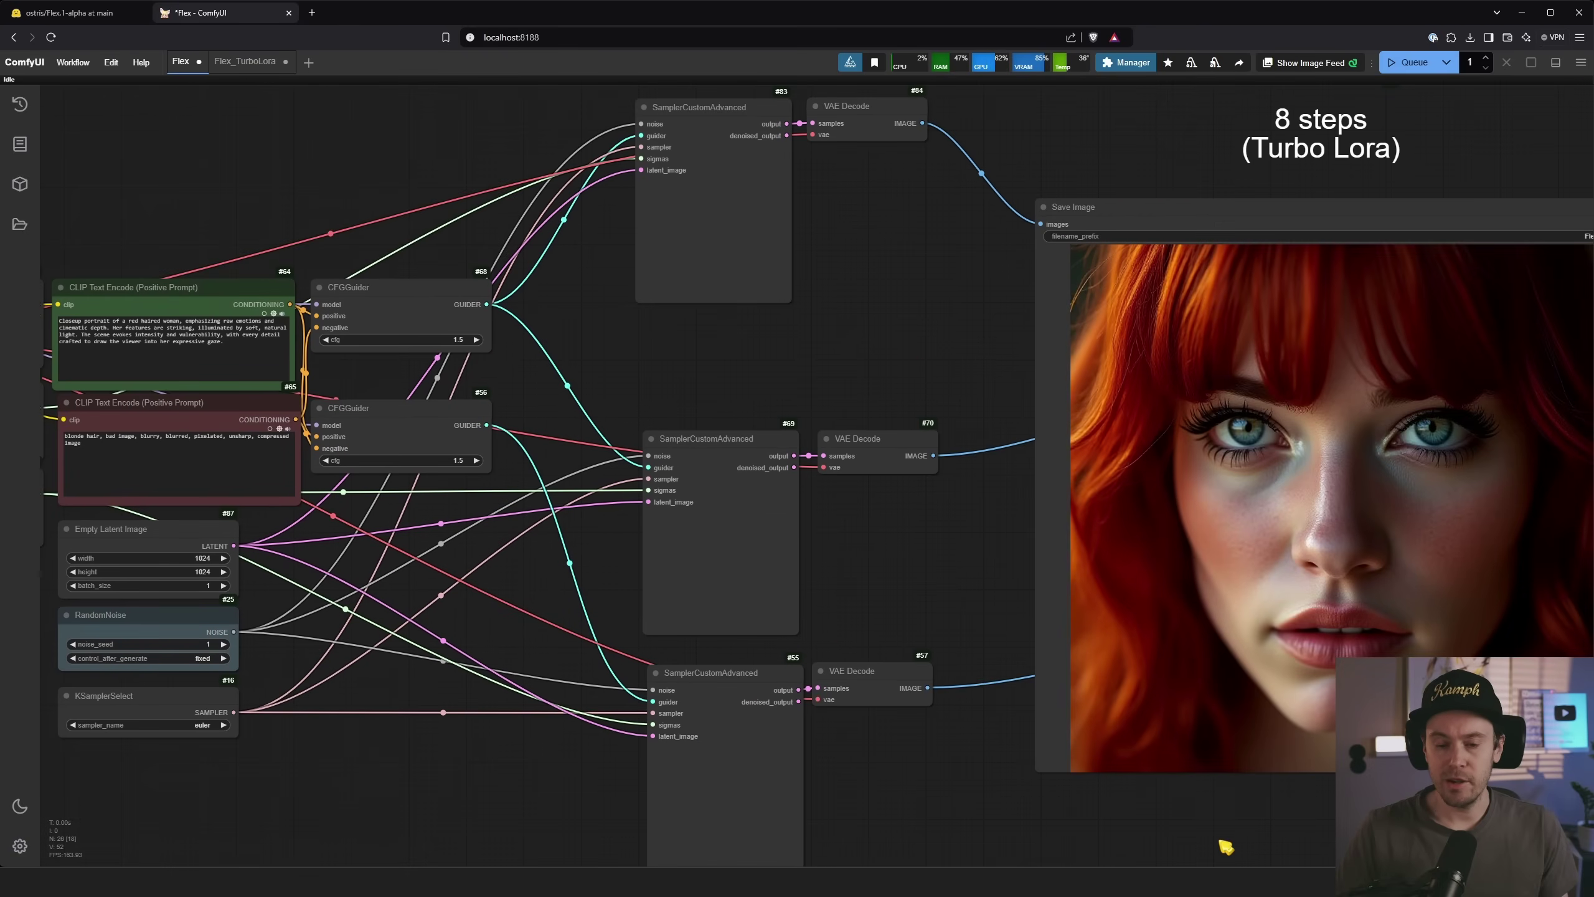
drag(1246, 840, 695, 761)
drag(1206, 779, 779, 753)
scroll(726, 712, down, 1)
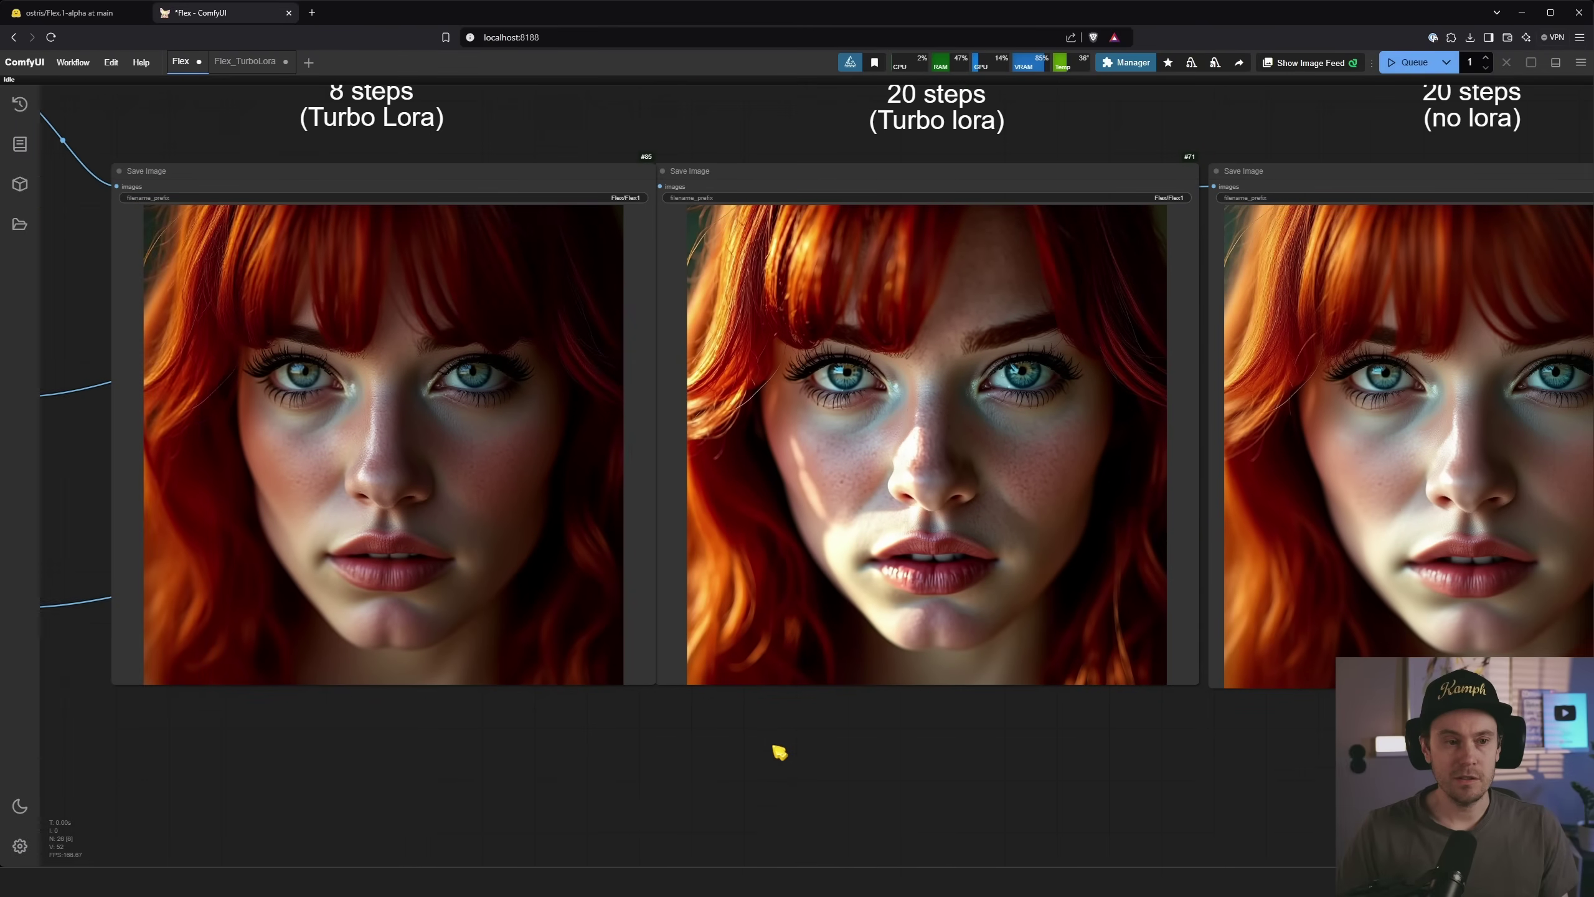
scroll(772, 779, down, 2)
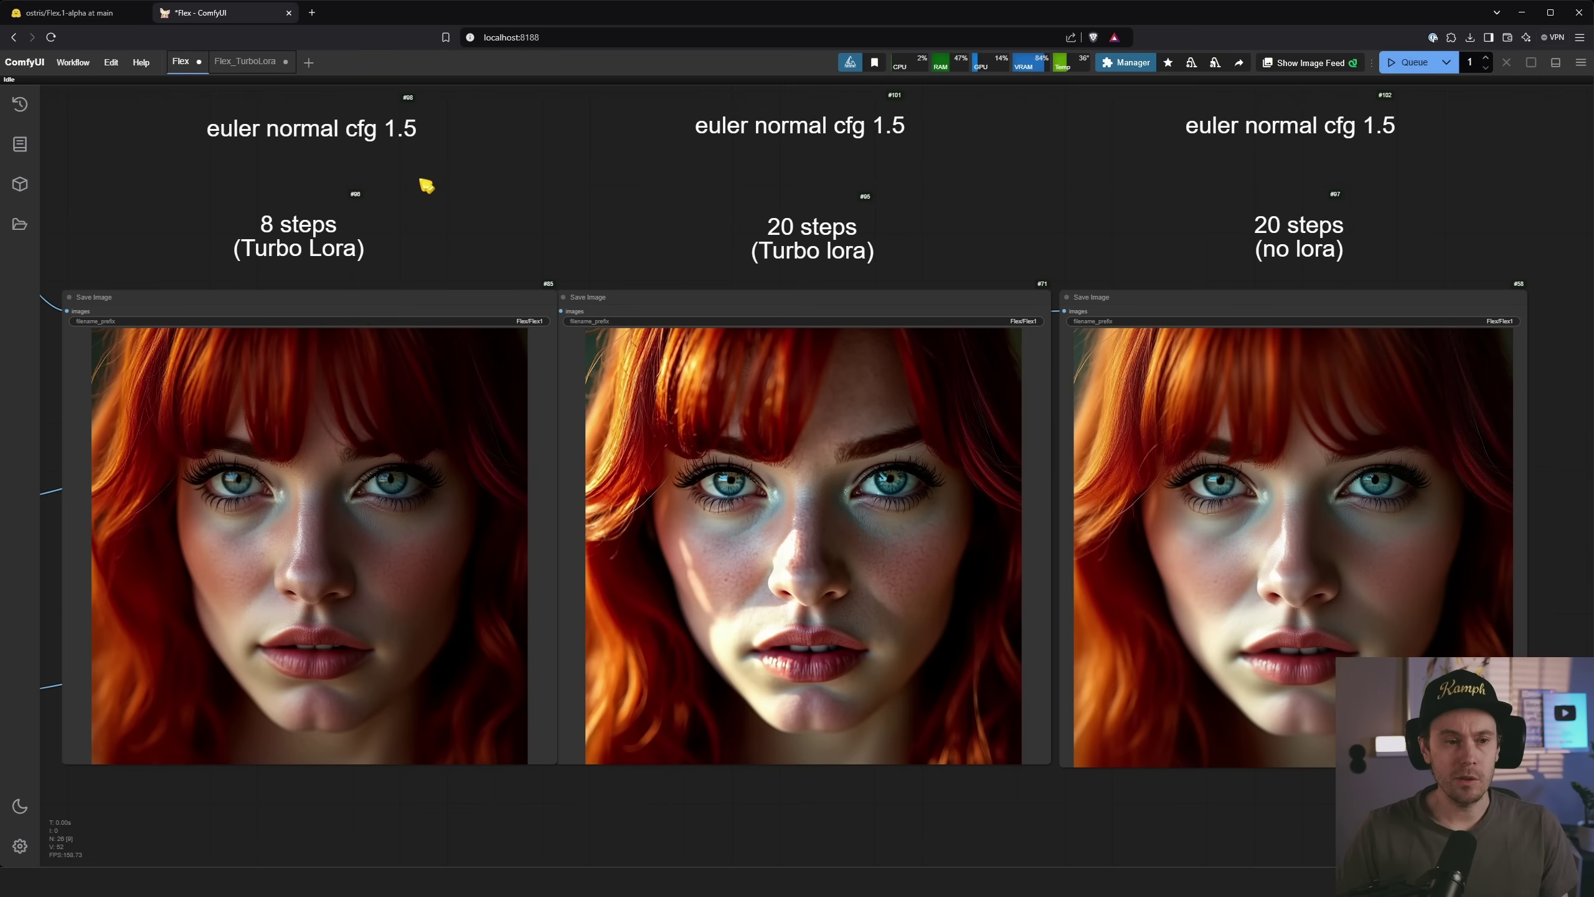
drag(115, 230, 533, 267)
scroll(534, 267, up, 5)
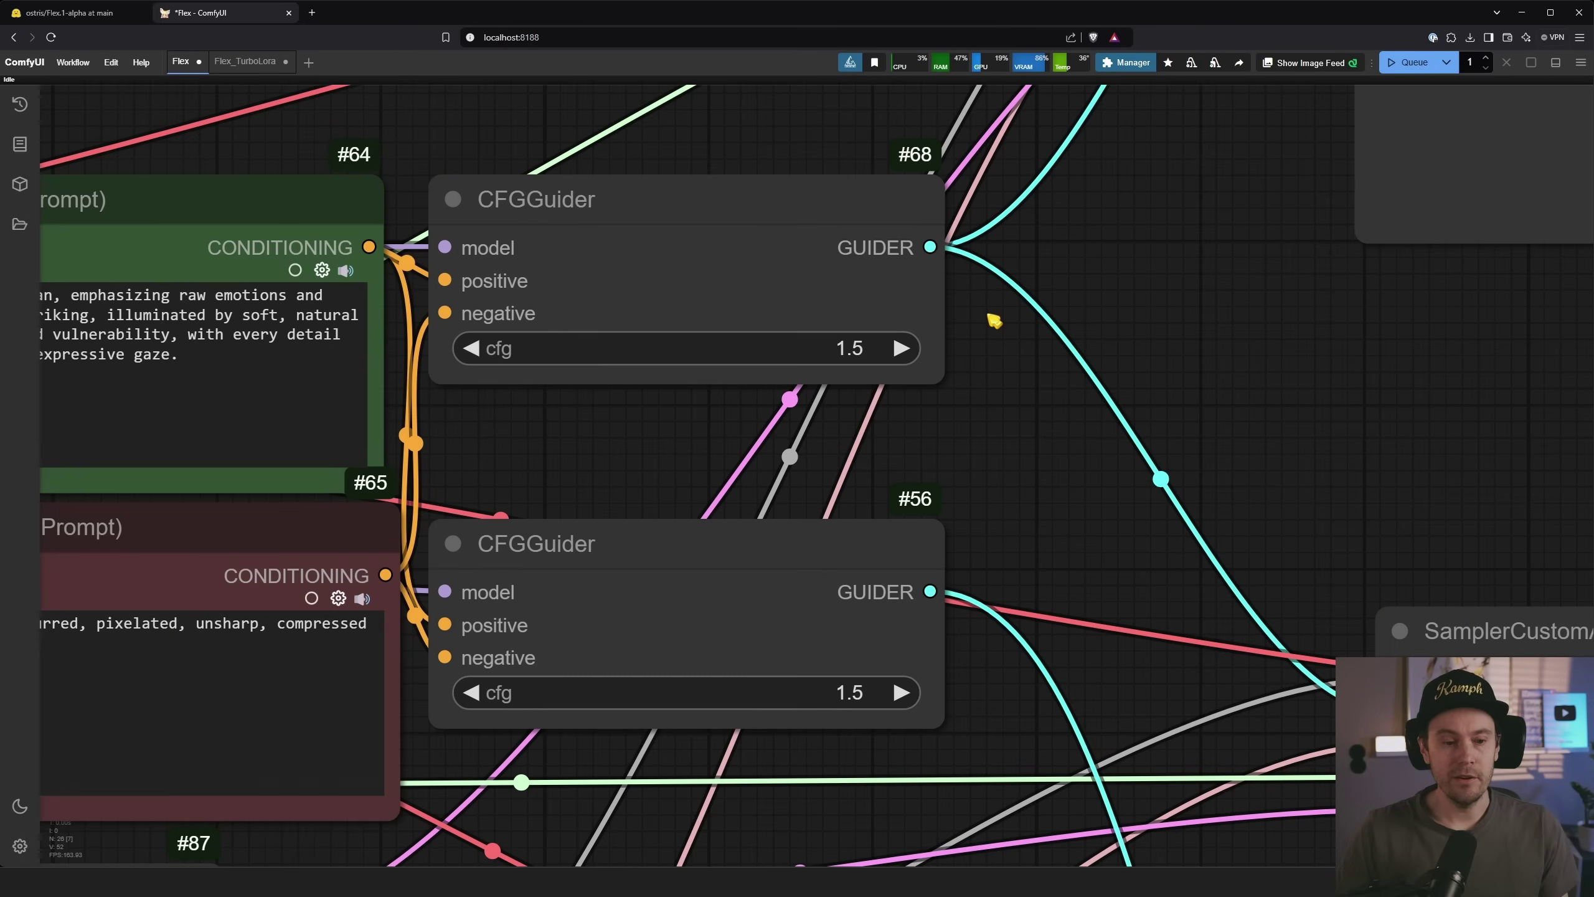
scroll(896, 423, down, 4)
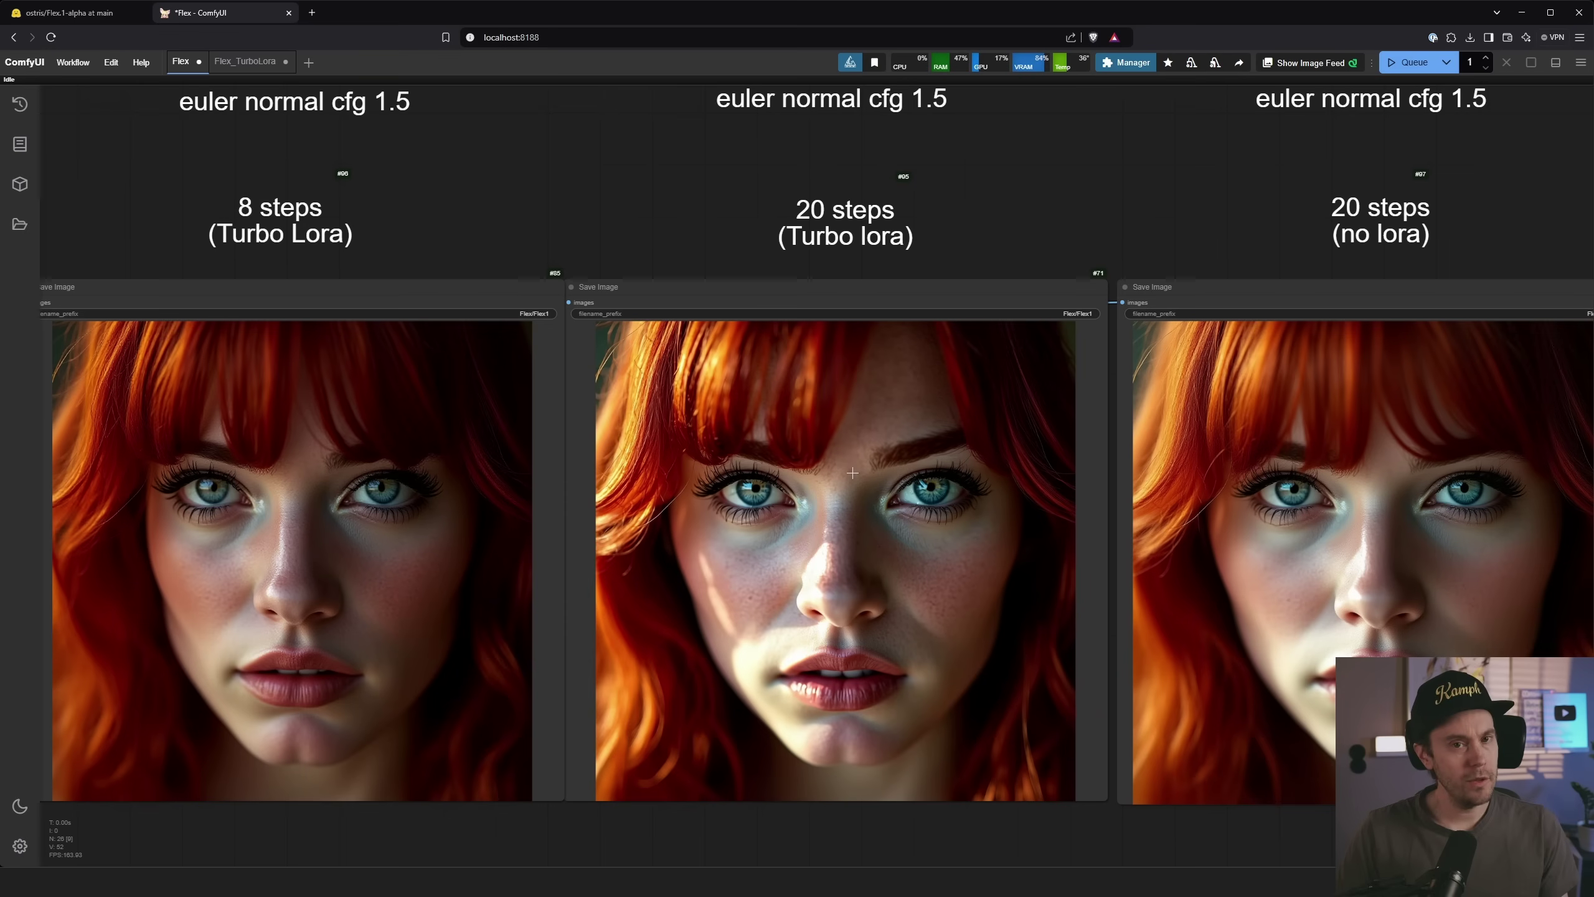
Step: Pan and zoom across the three portraits, bringing the 8-step Turbo LoRA one fully into view
drag(1118, 254, 931, 233)
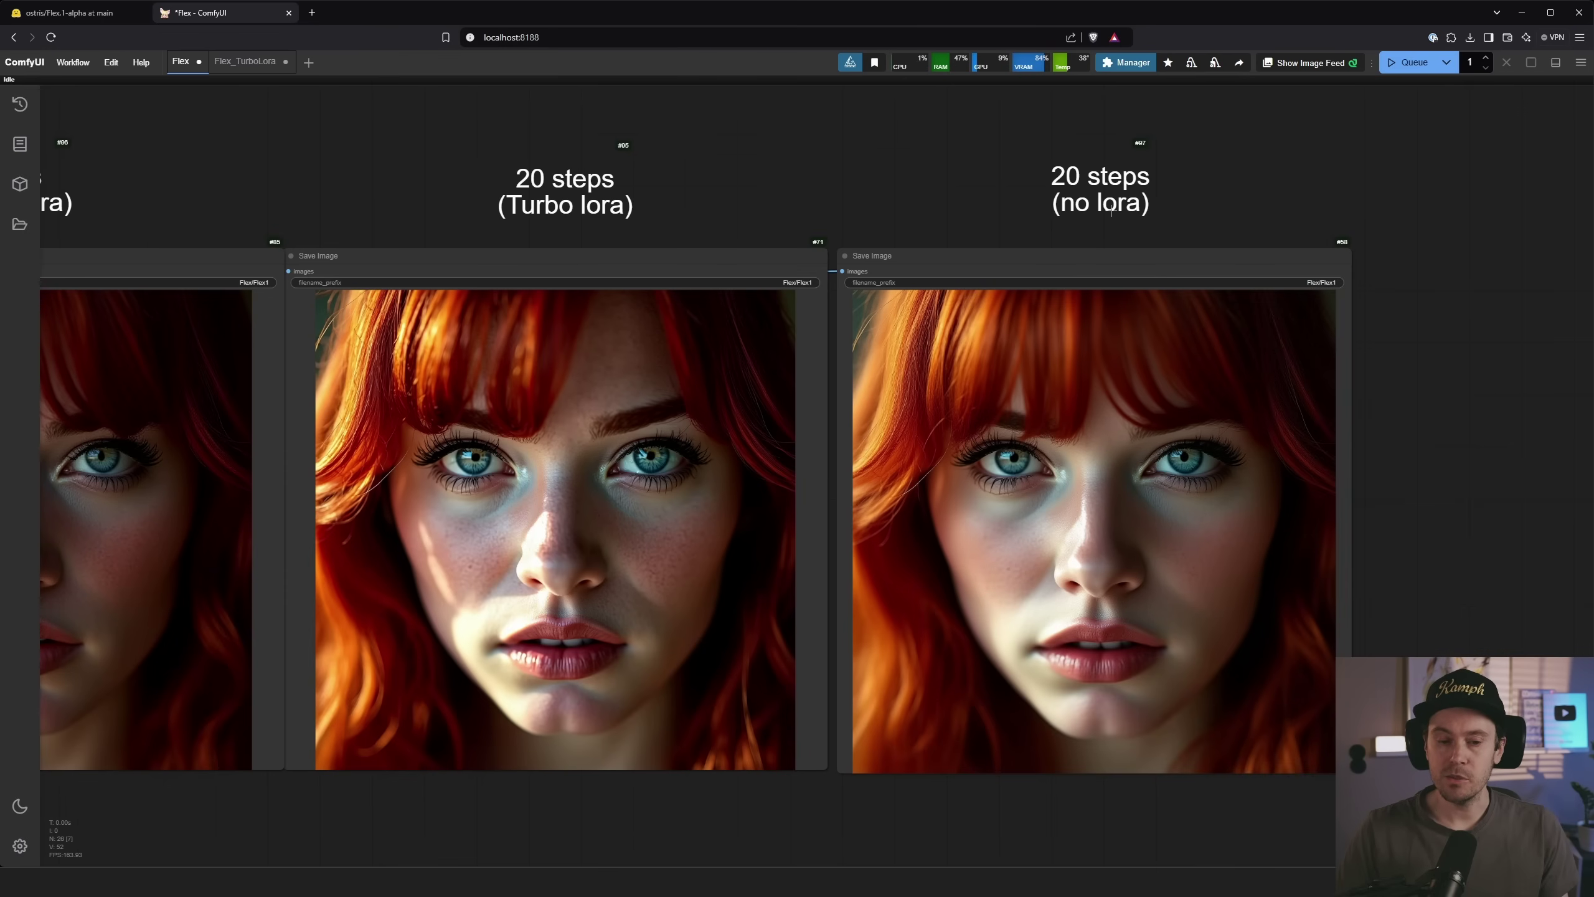
drag(751, 202, 970, 205)
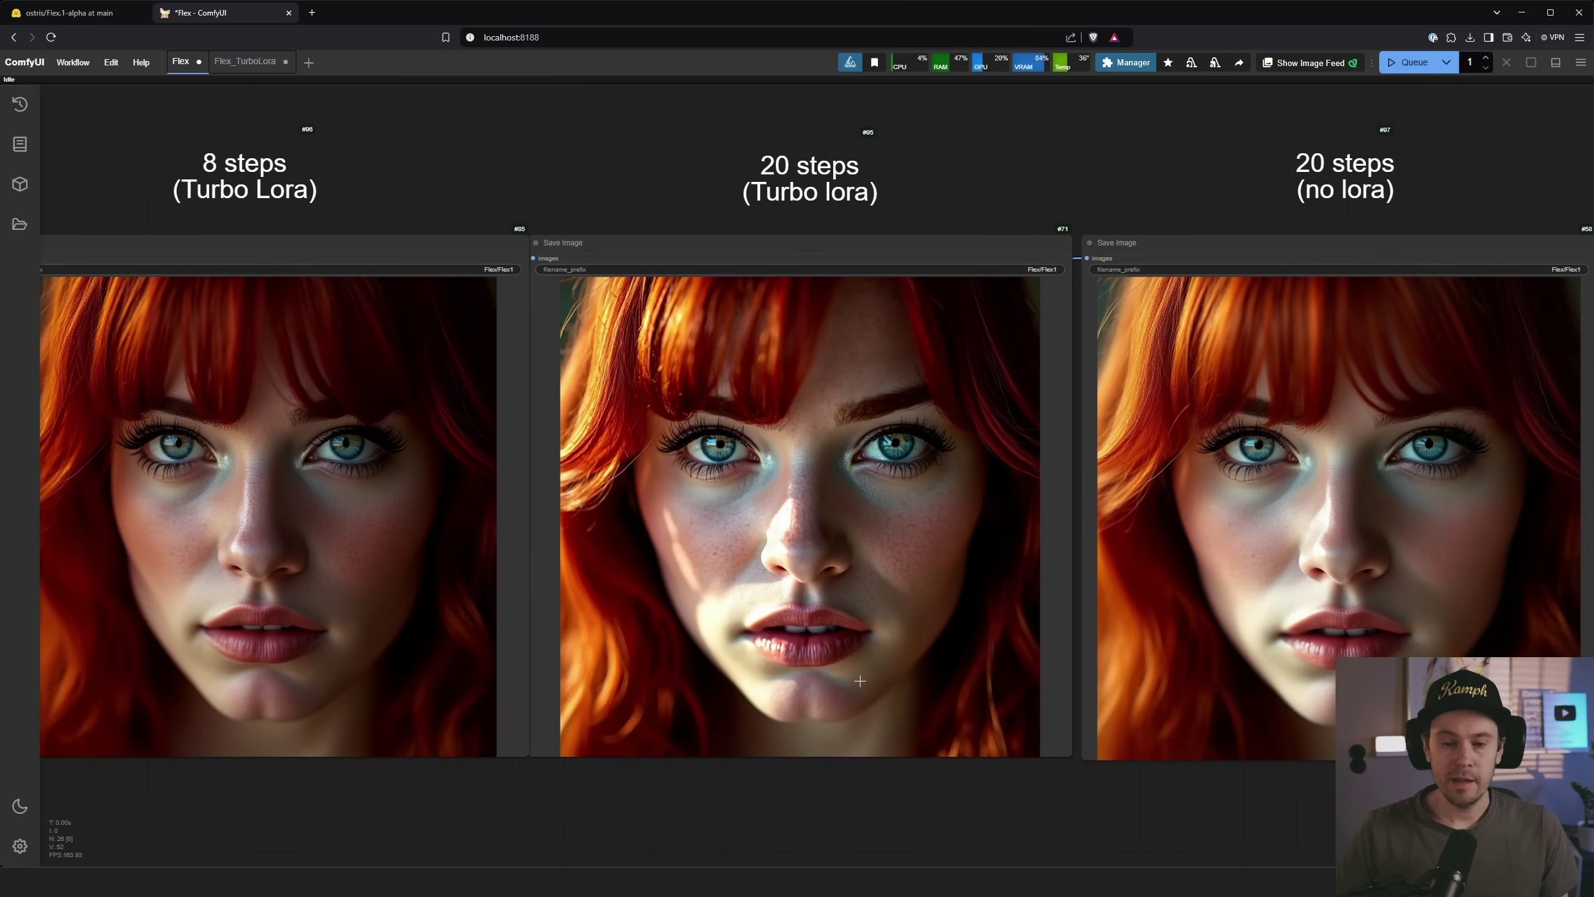
scroll(1052, 807, up, 3)
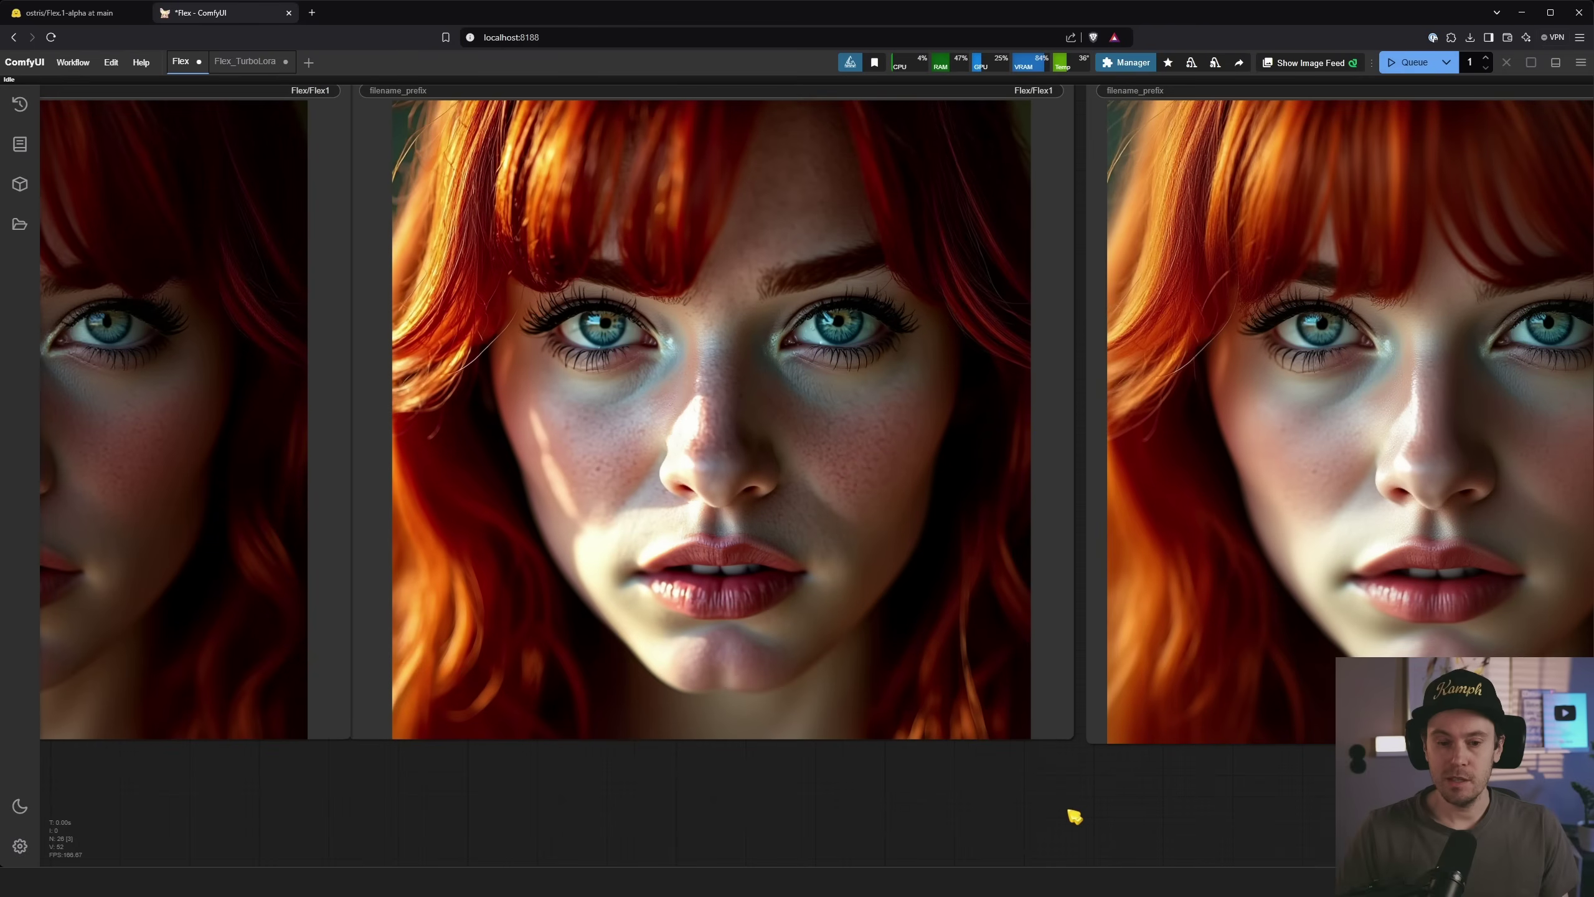
scroll(1075, 817, down, 3)
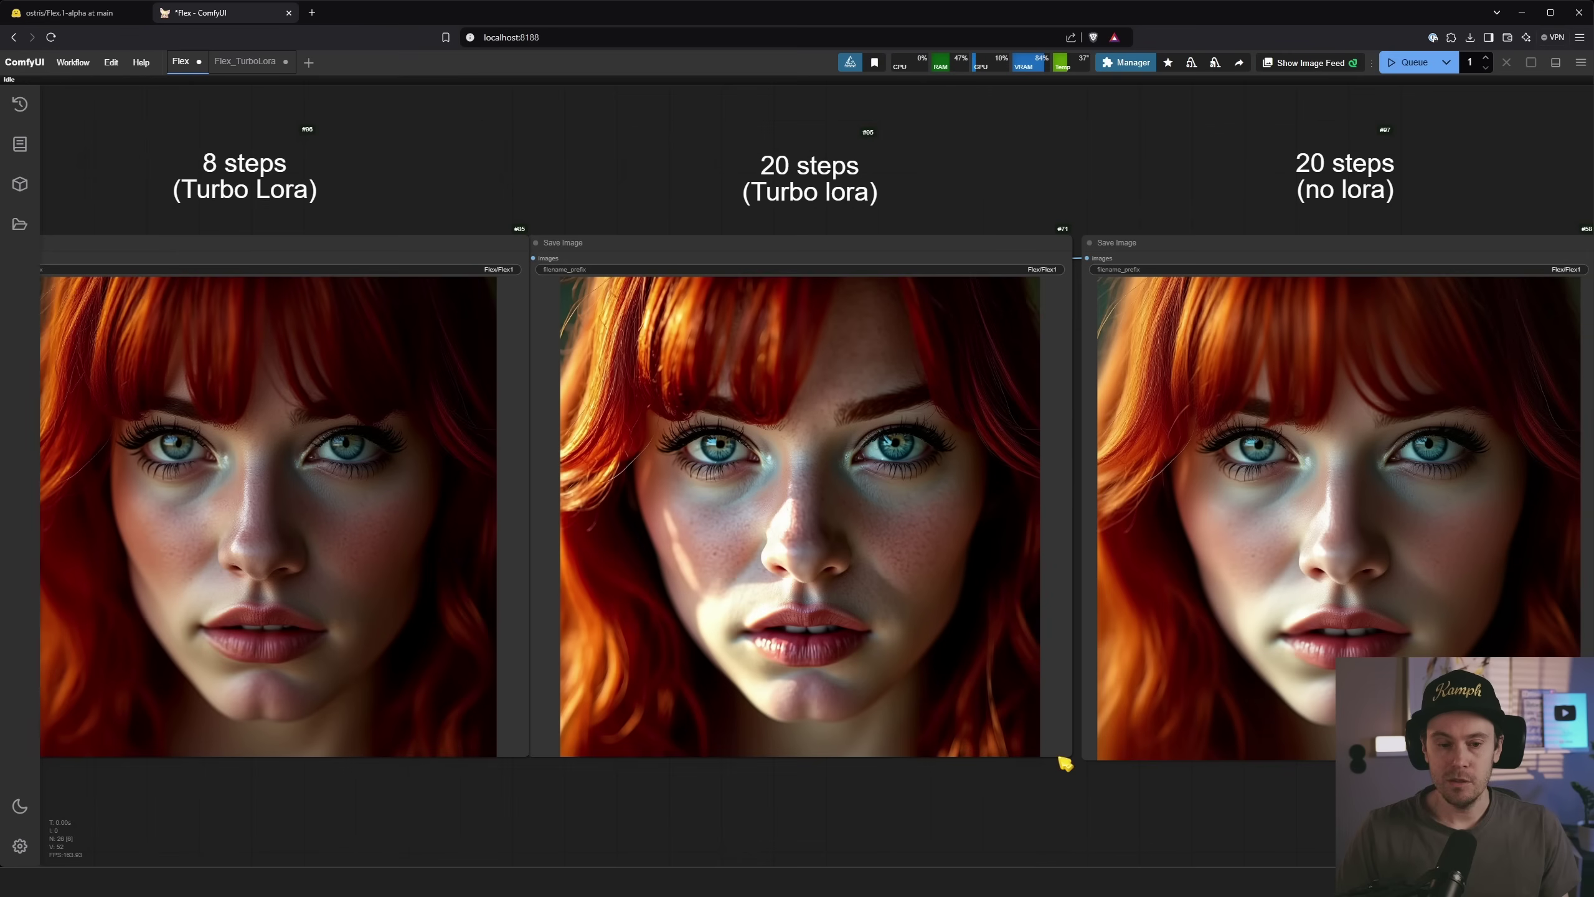
scroll(1041, 781, up, 4)
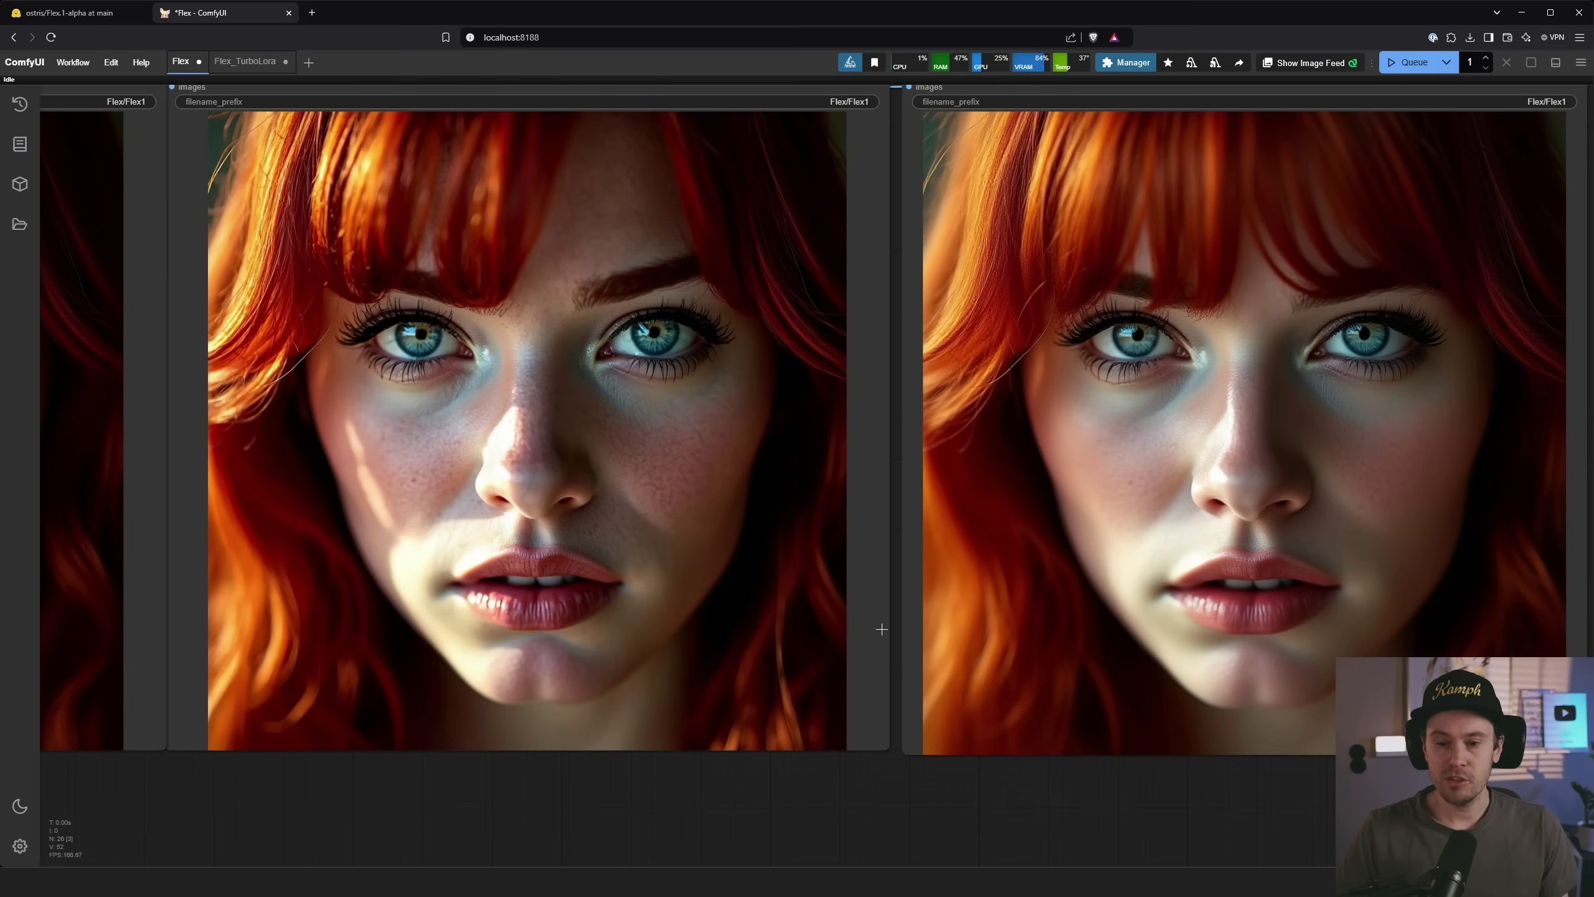
scroll(847, 663, down, 3)
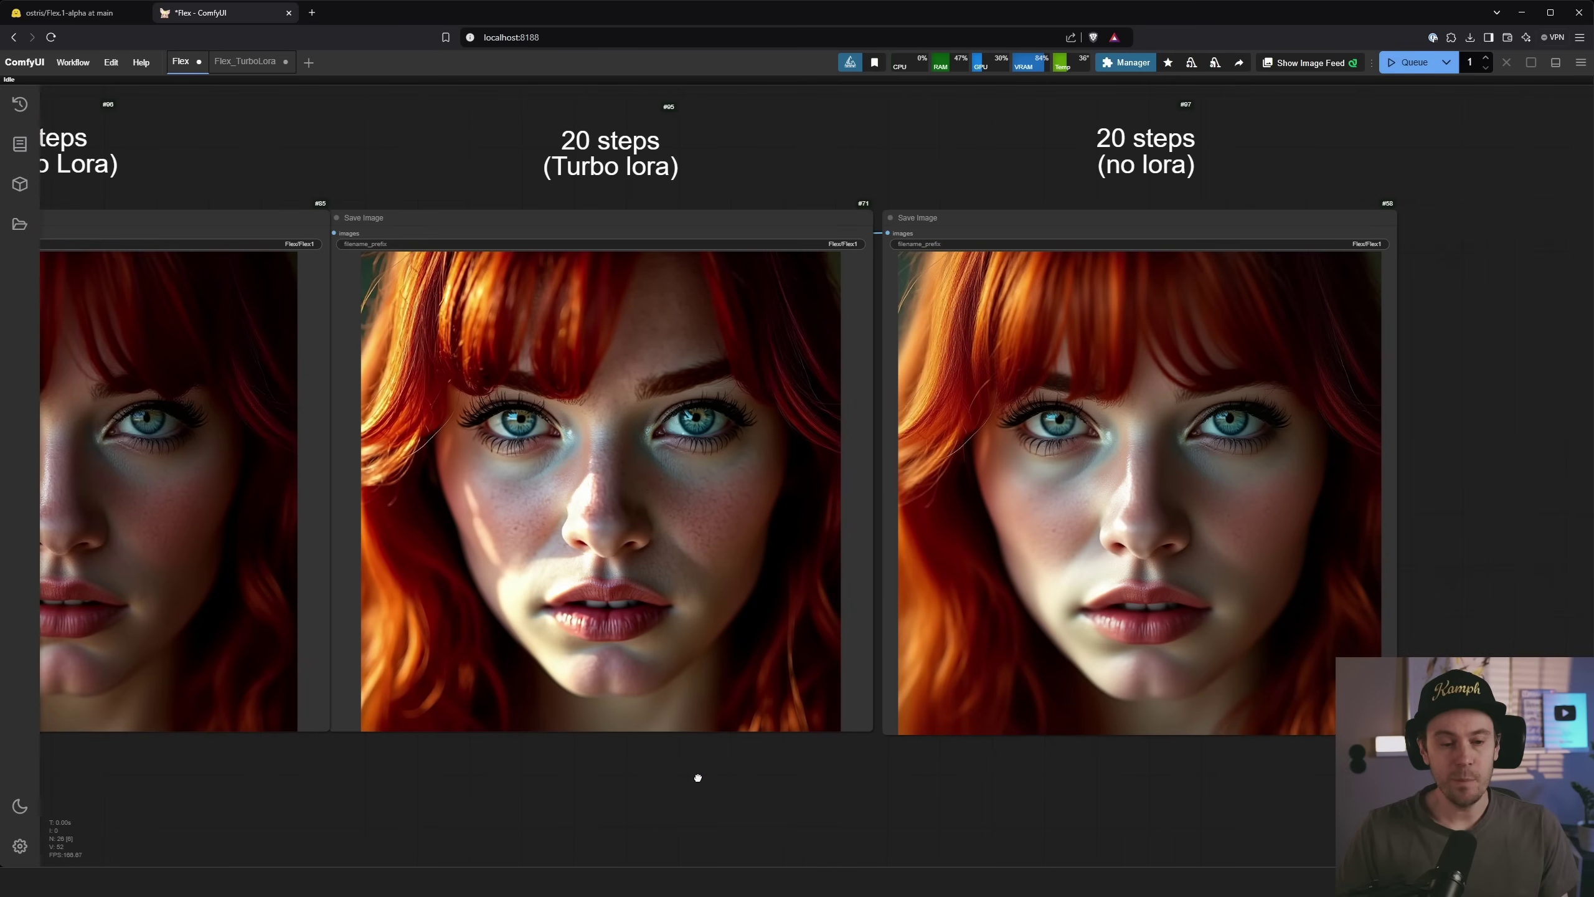
drag(695, 776, 844, 776)
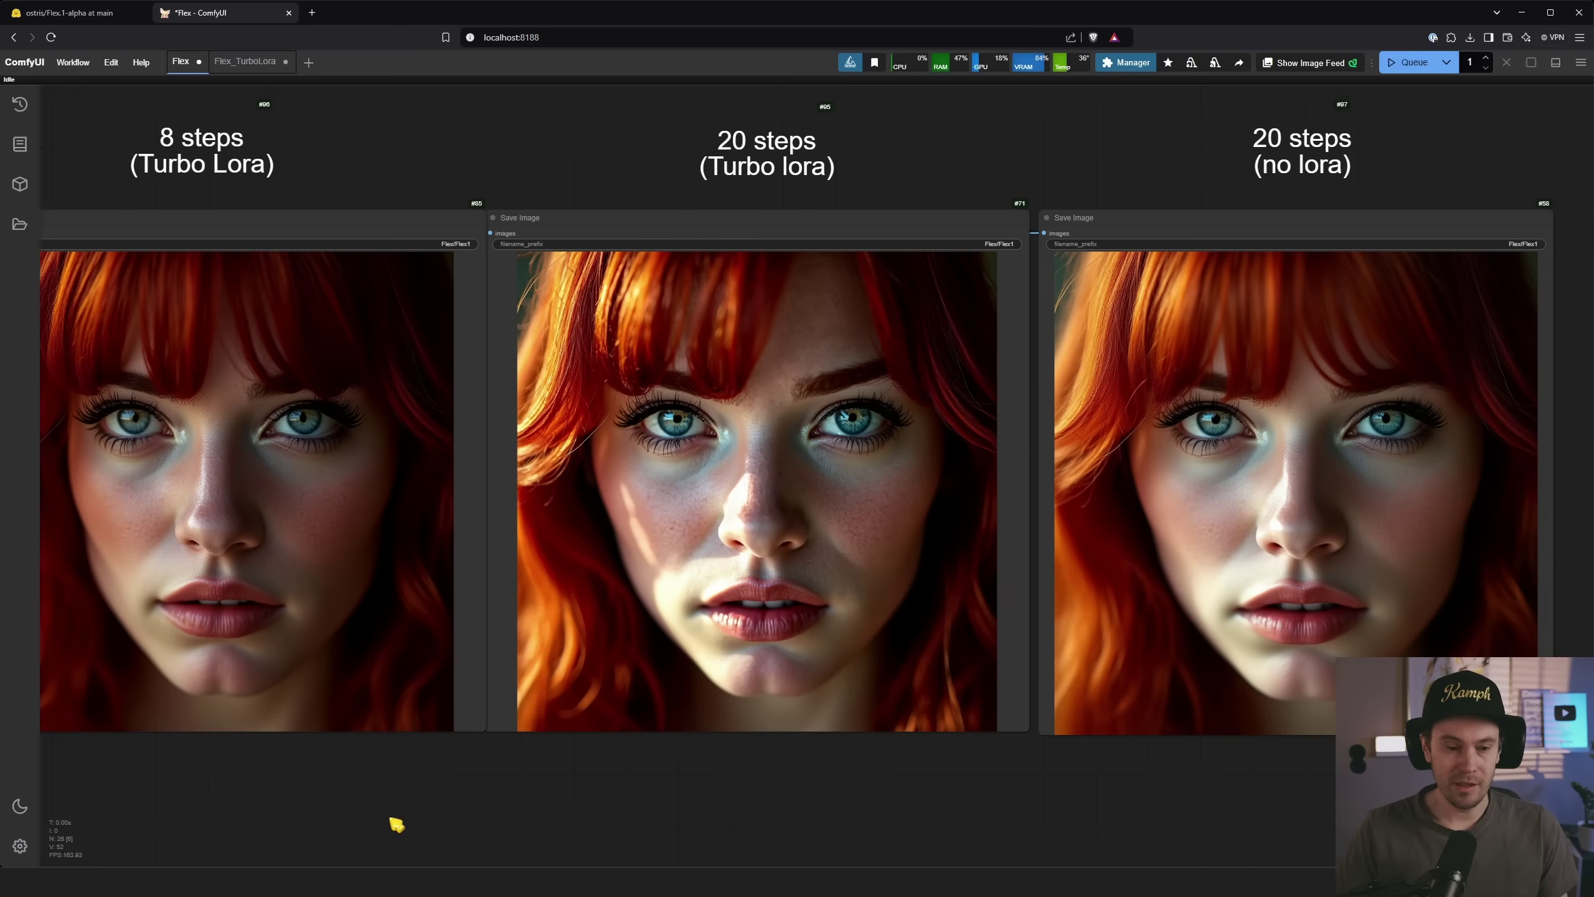
drag(396, 824, 520, 751)
scroll(299, 607, up, 4)
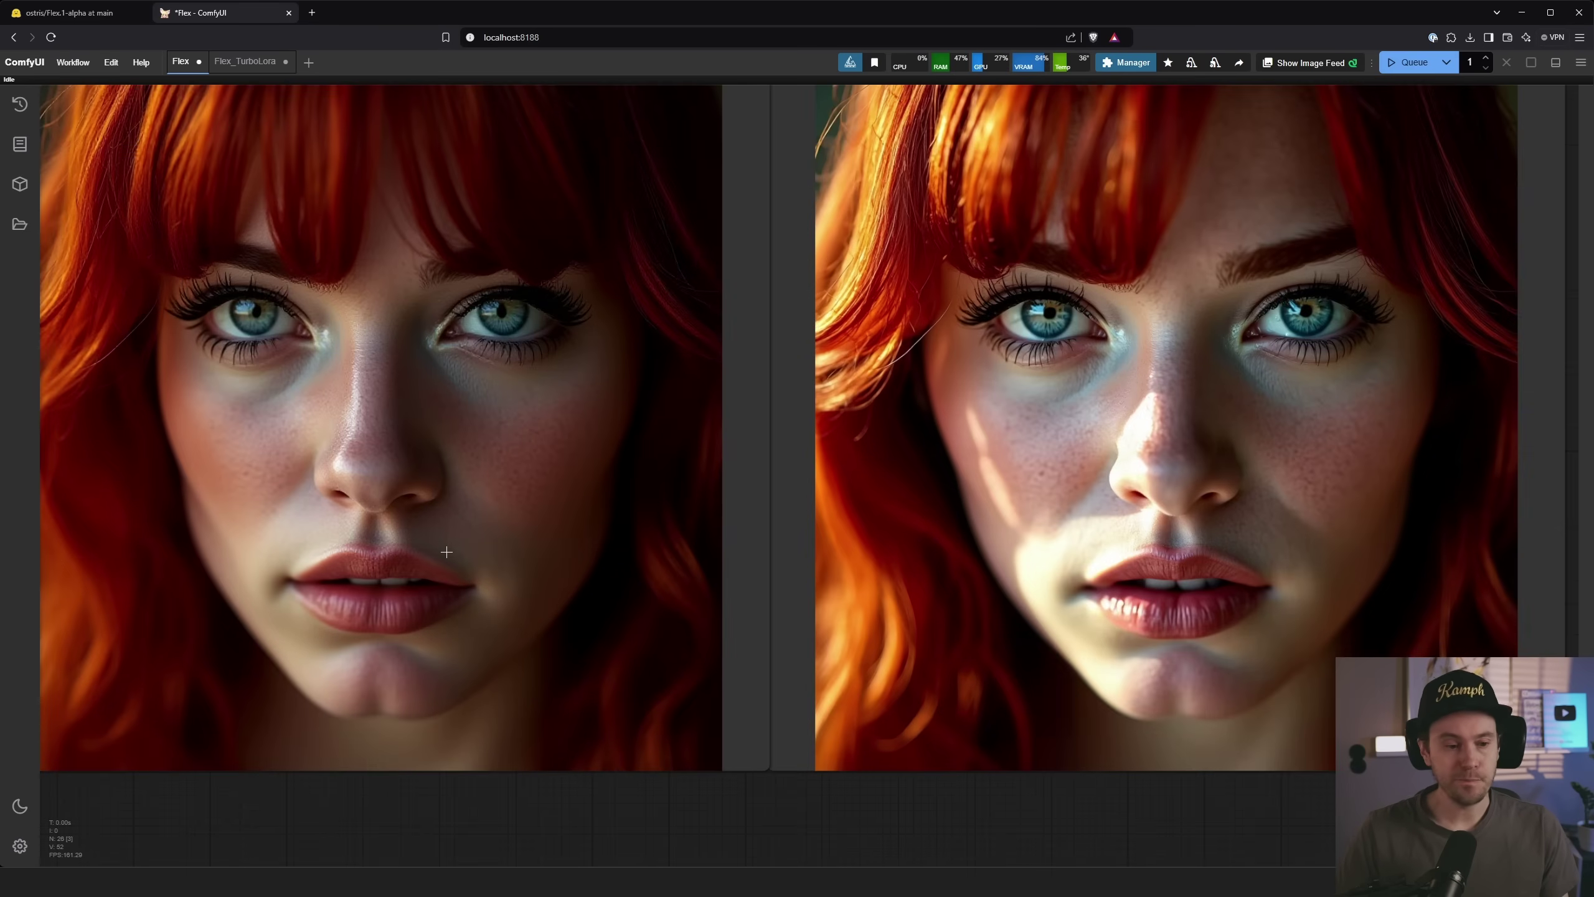
scroll(446, 551, down, 4)
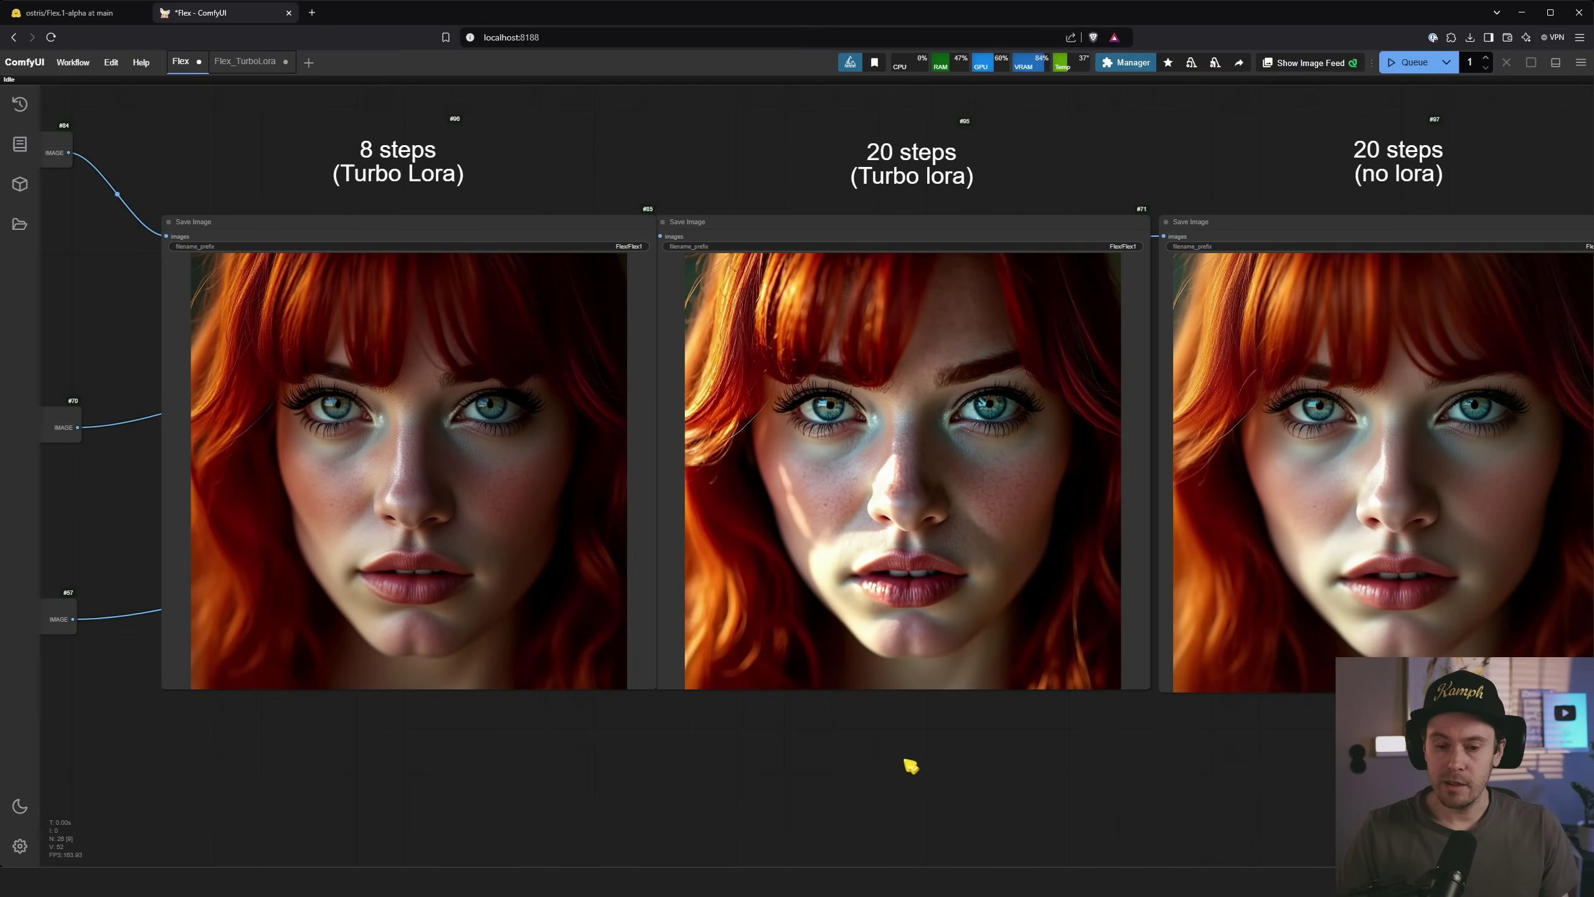
mouse_move(938, 761)
mouse_down()
mouse_move(861, 751)
mouse_move(910, 747)
mouse_up()
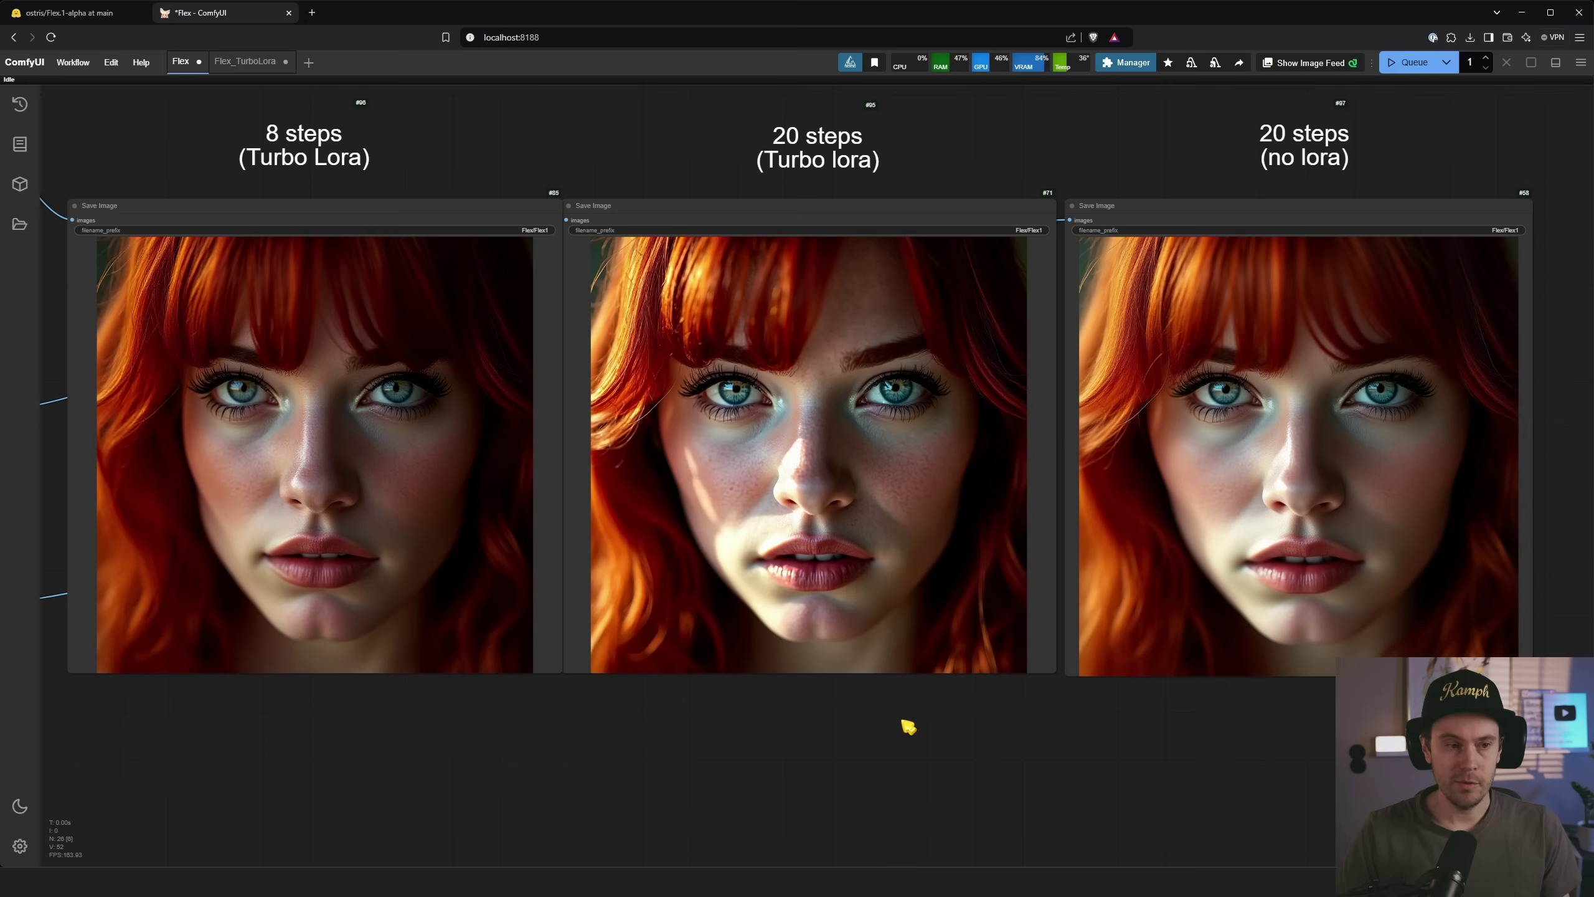
scroll(215, 458, up, 3)
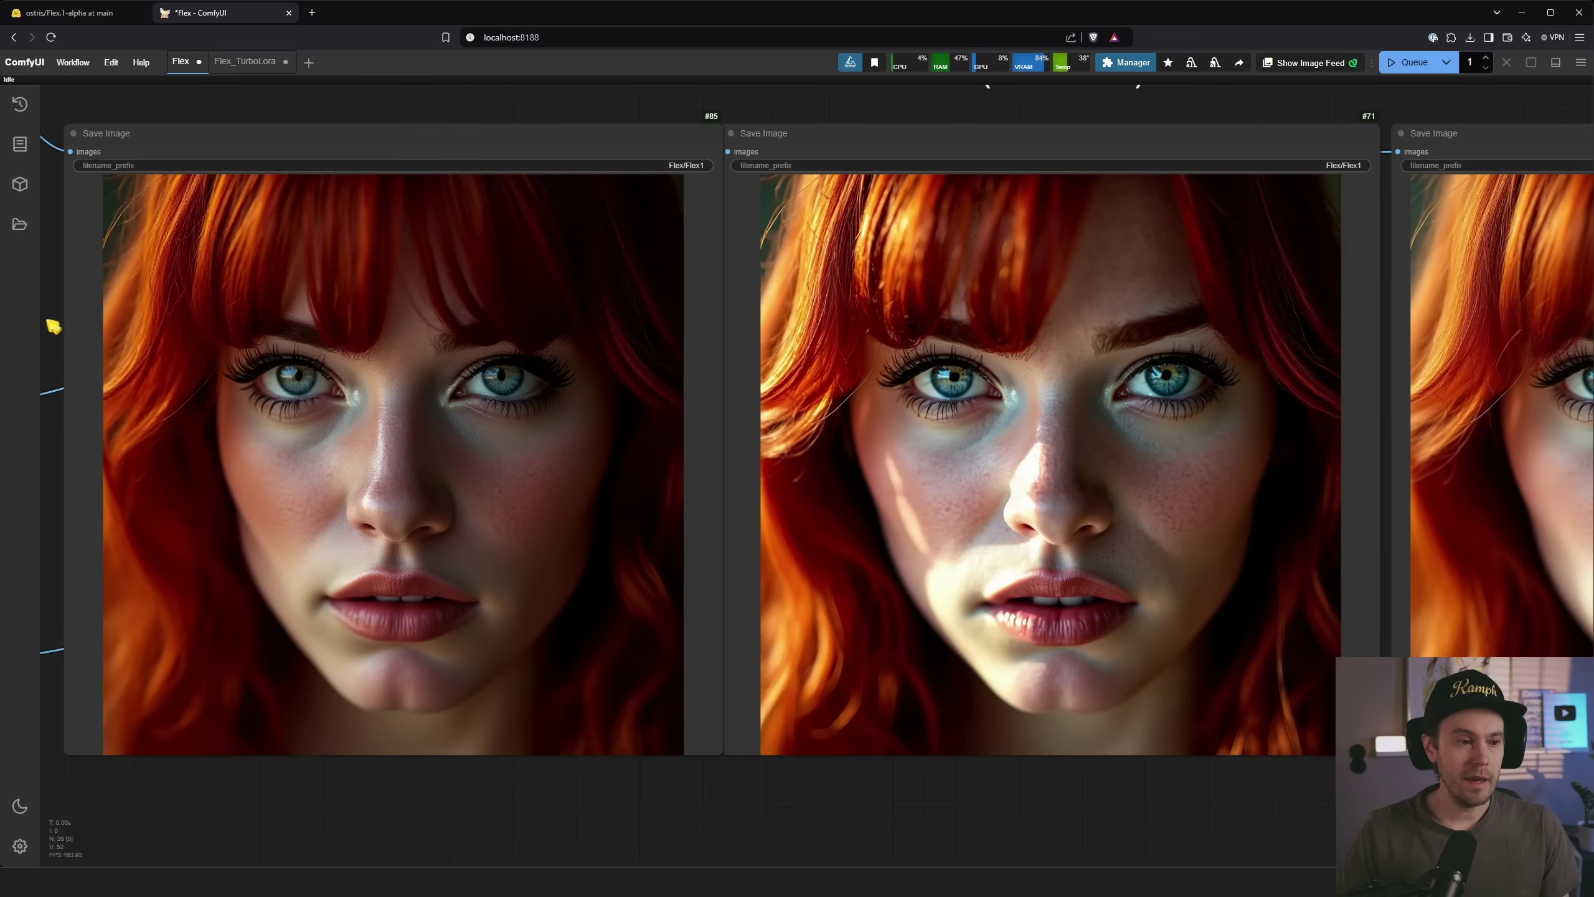
Step: Frame the 8-step and 20-step Turbo LoRA portraits close together
drag(140, 376, 250, 390)
scroll(443, 503, up, 4)
scroll(445, 504, down, 4)
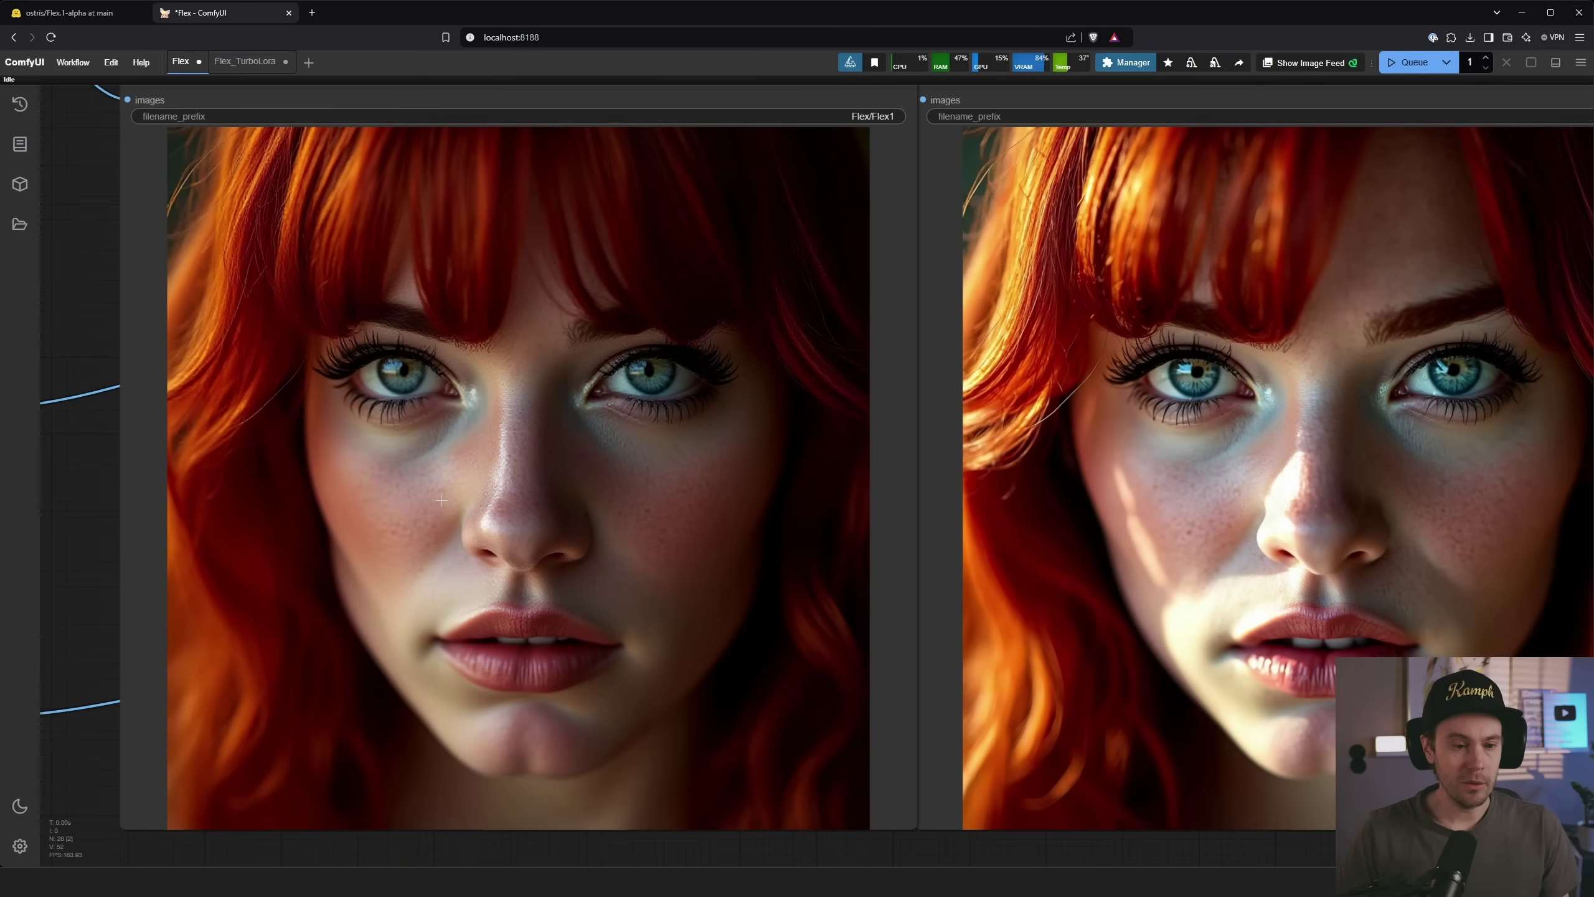
scroll(414, 510, up, 3)
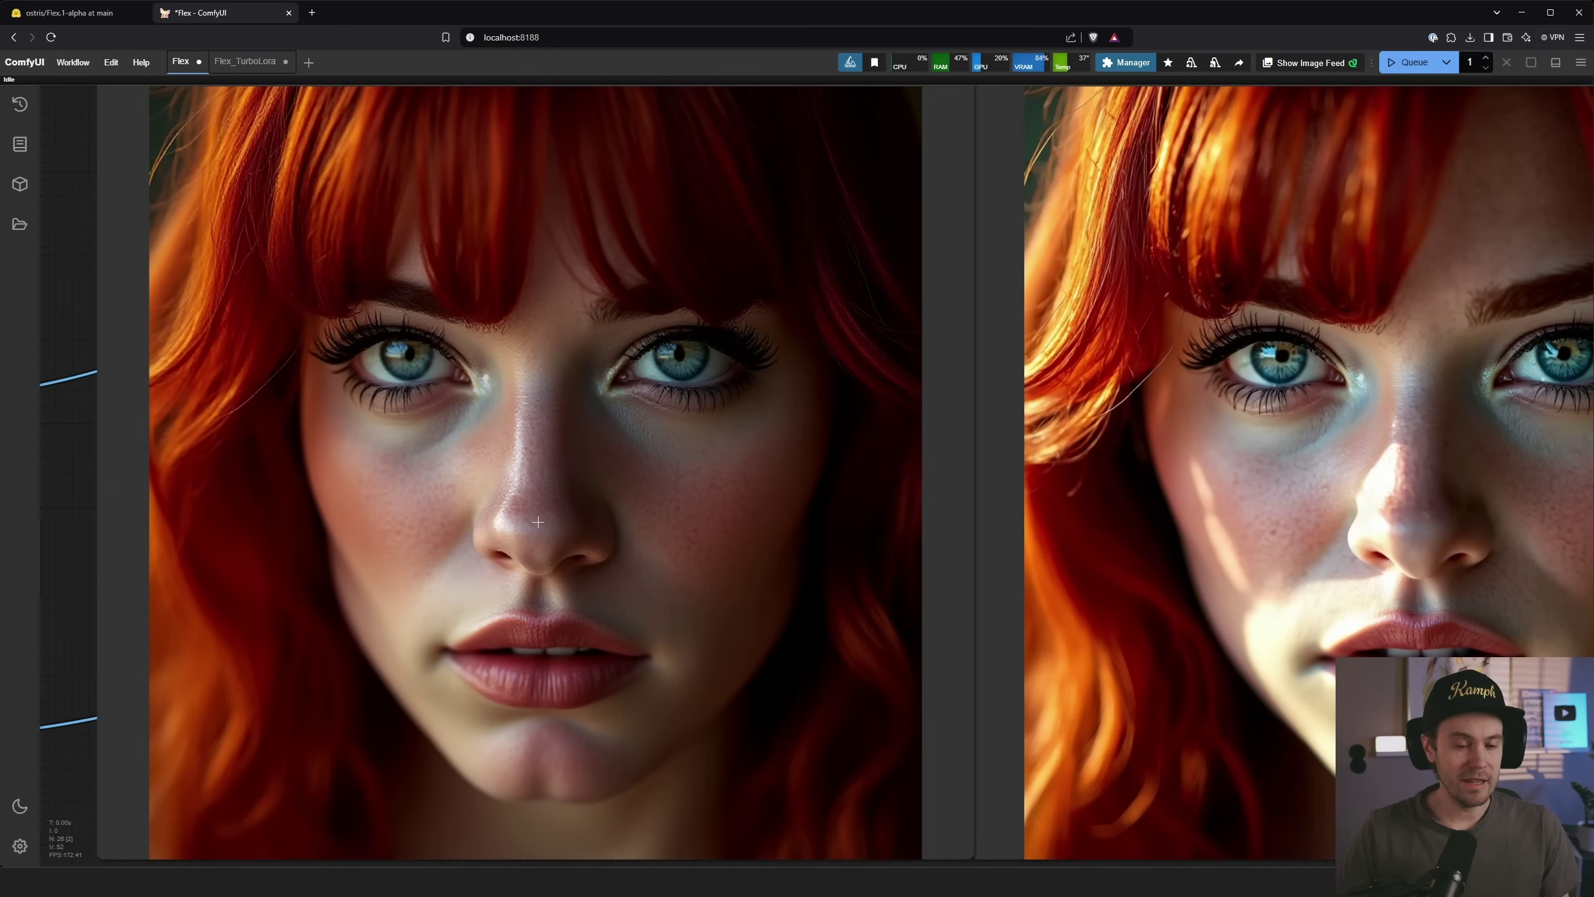
scroll(538, 521, down, 3)
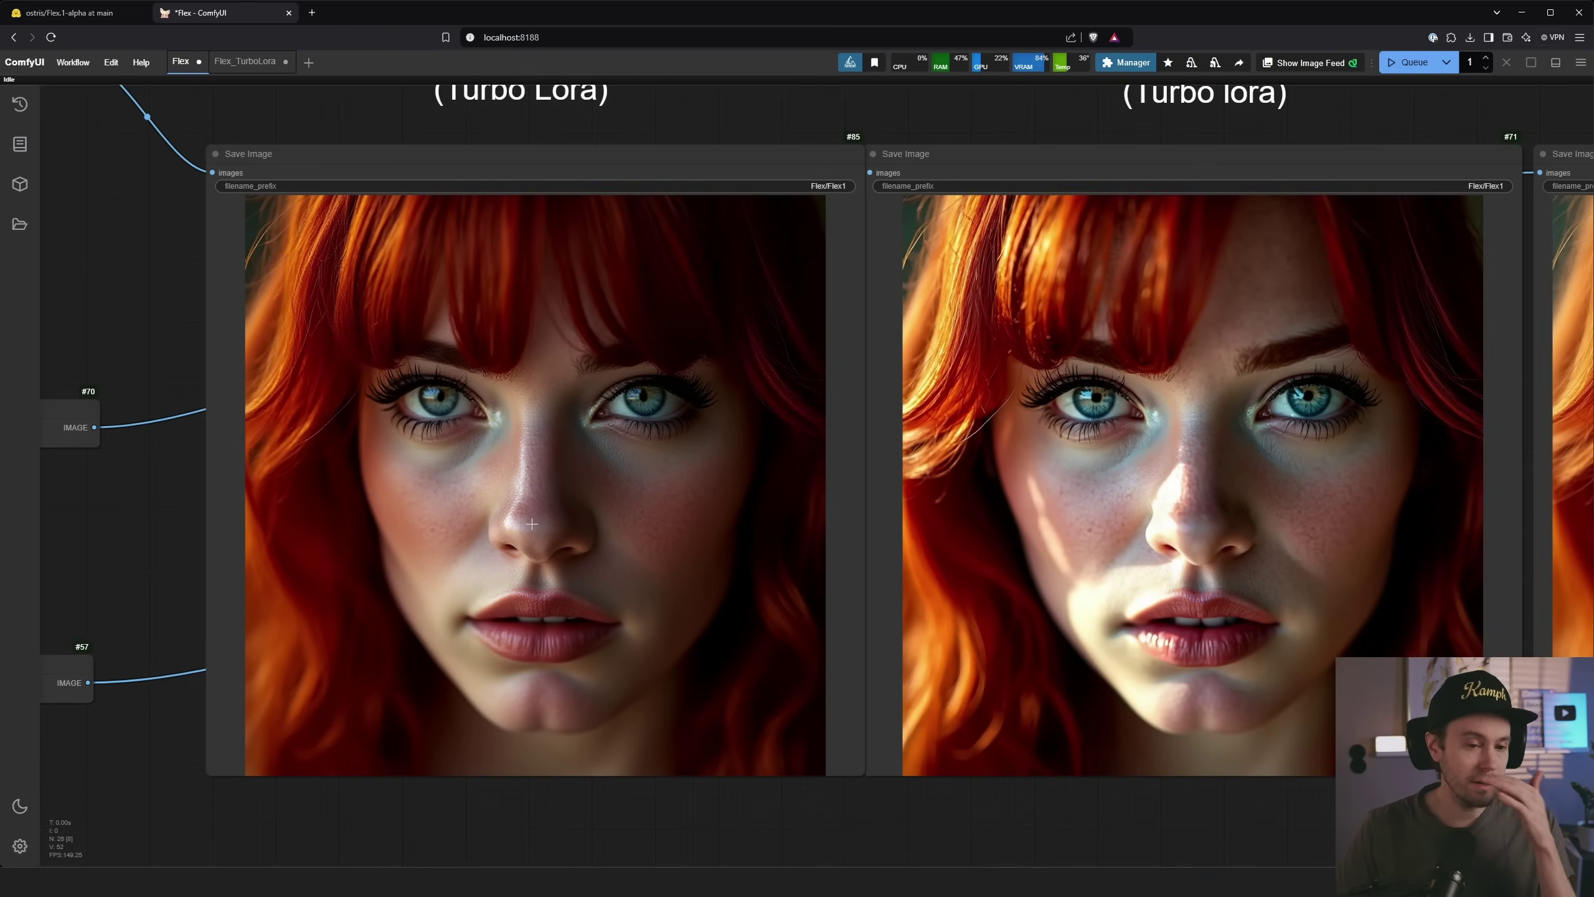
scroll(531, 523, down, 2)
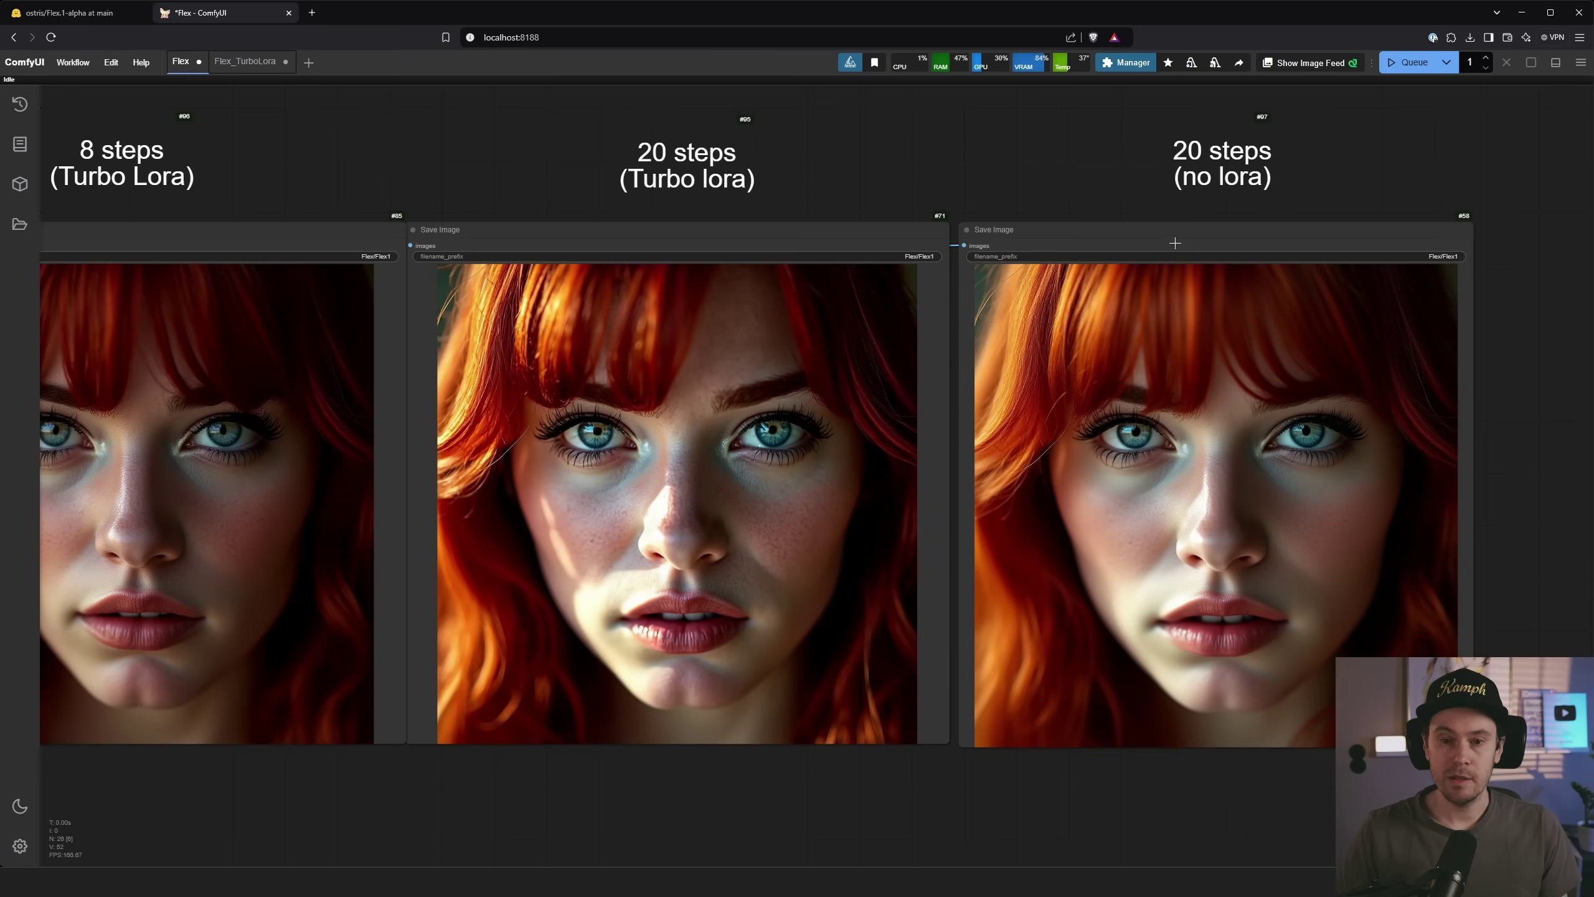
Step: Overlay the no-LoRA portrait on the Turbo LoRA one, undo it, and open Flex_TurboLora
drag(1176, 242, 613, 242)
drag(433, 184, 502, 173)
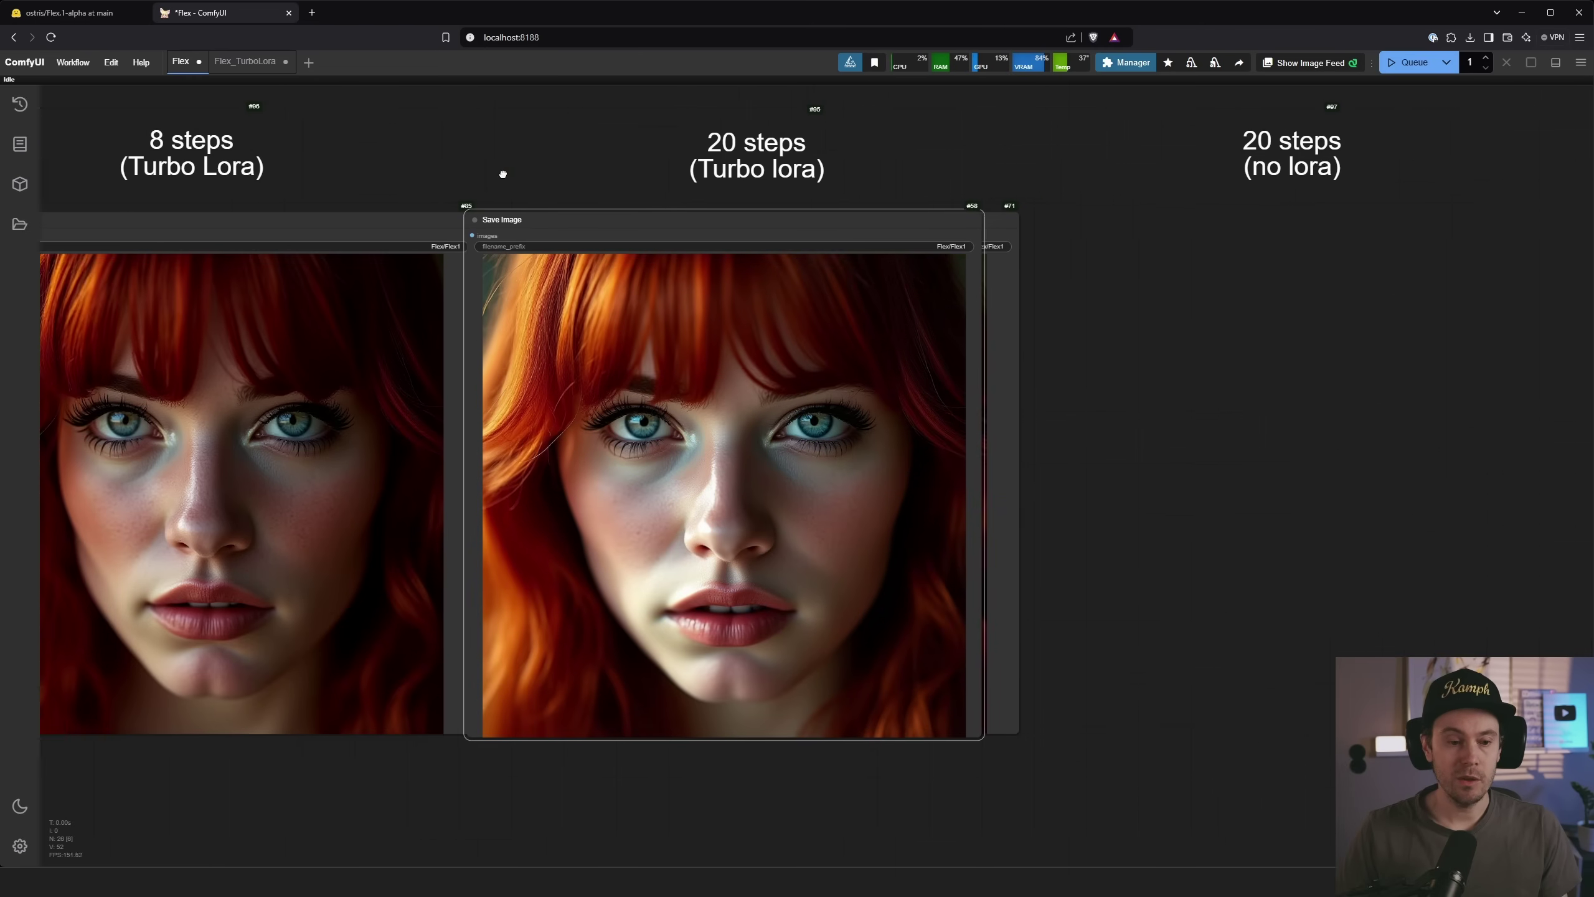
scroll(680, 565, up, 3)
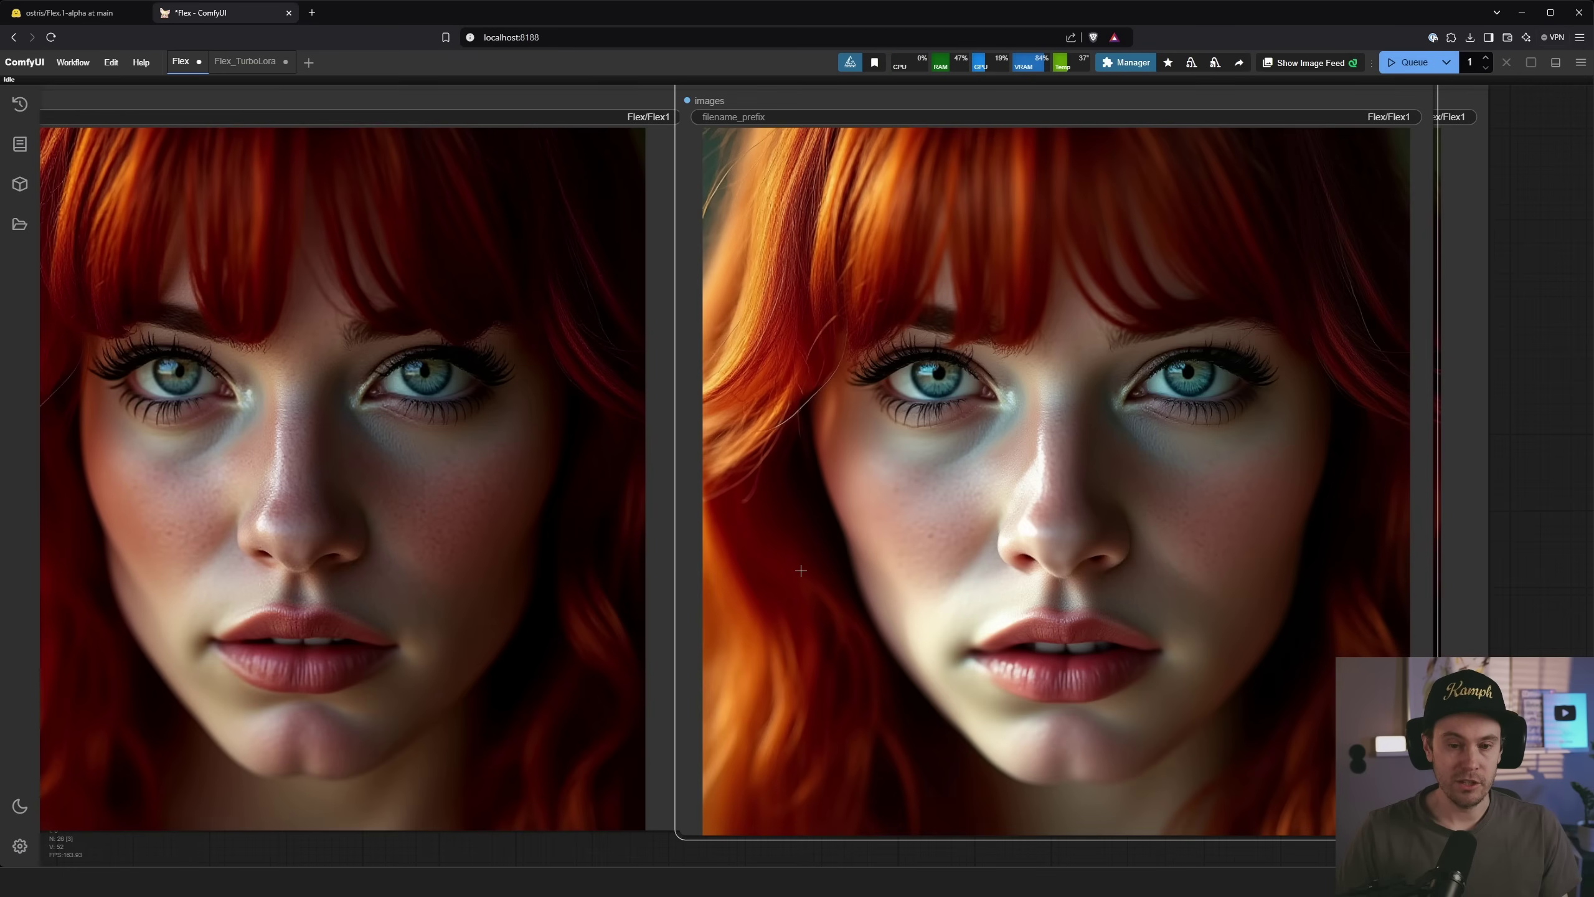
scroll(800, 577, down, 6)
scroll(1310, 591, down, 2)
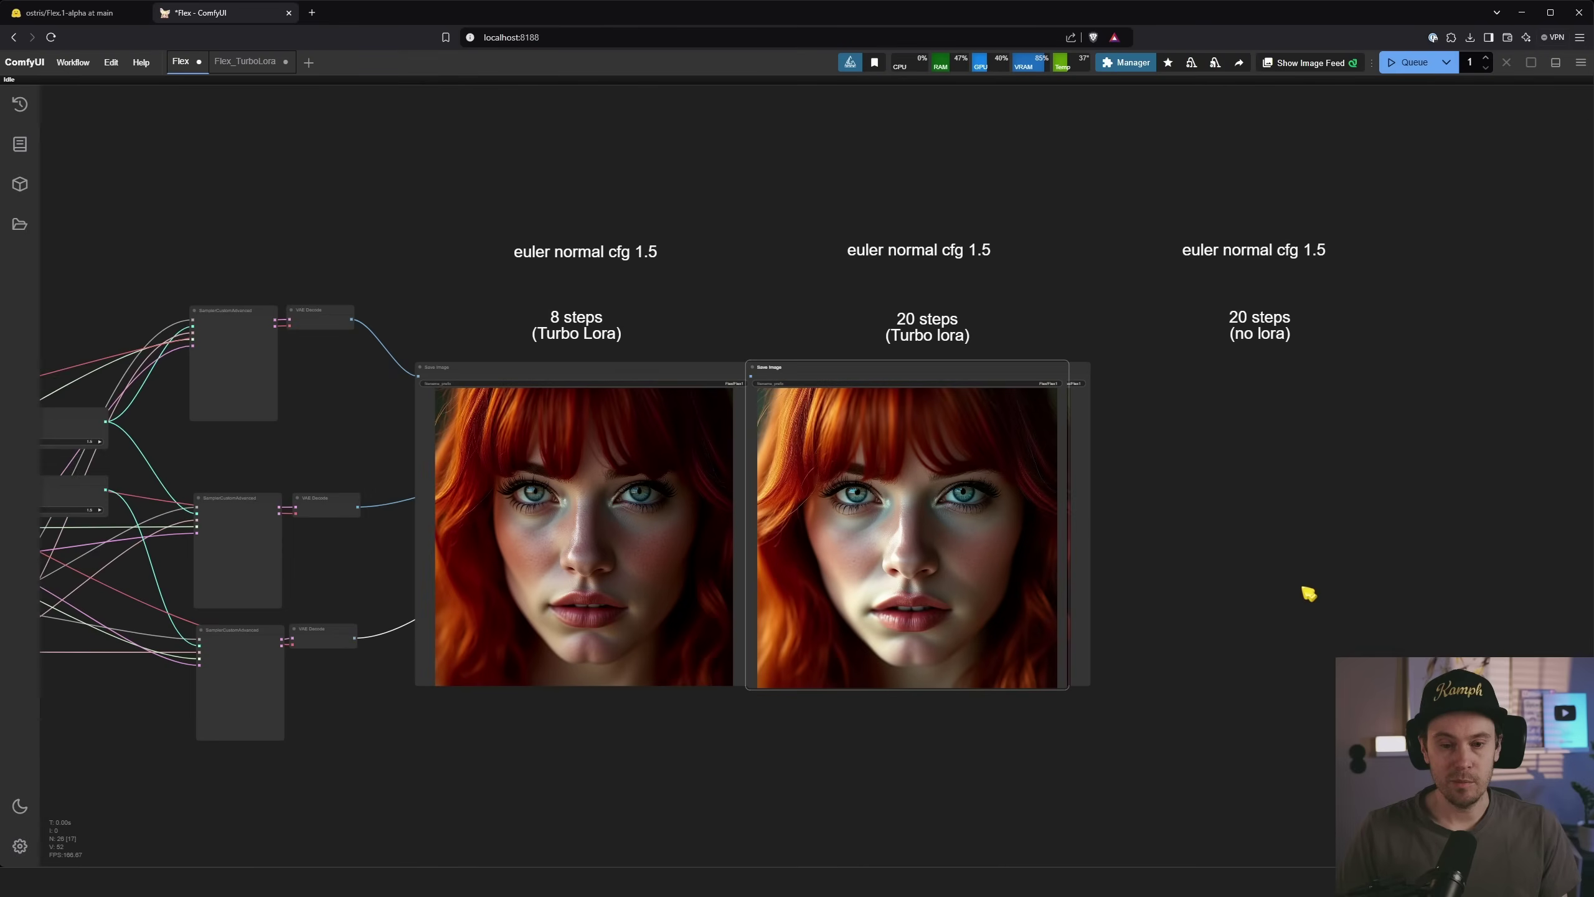
drag(1310, 591, 1060, 501)
key(ctrl+z)
drag(479, 221, 687, 203)
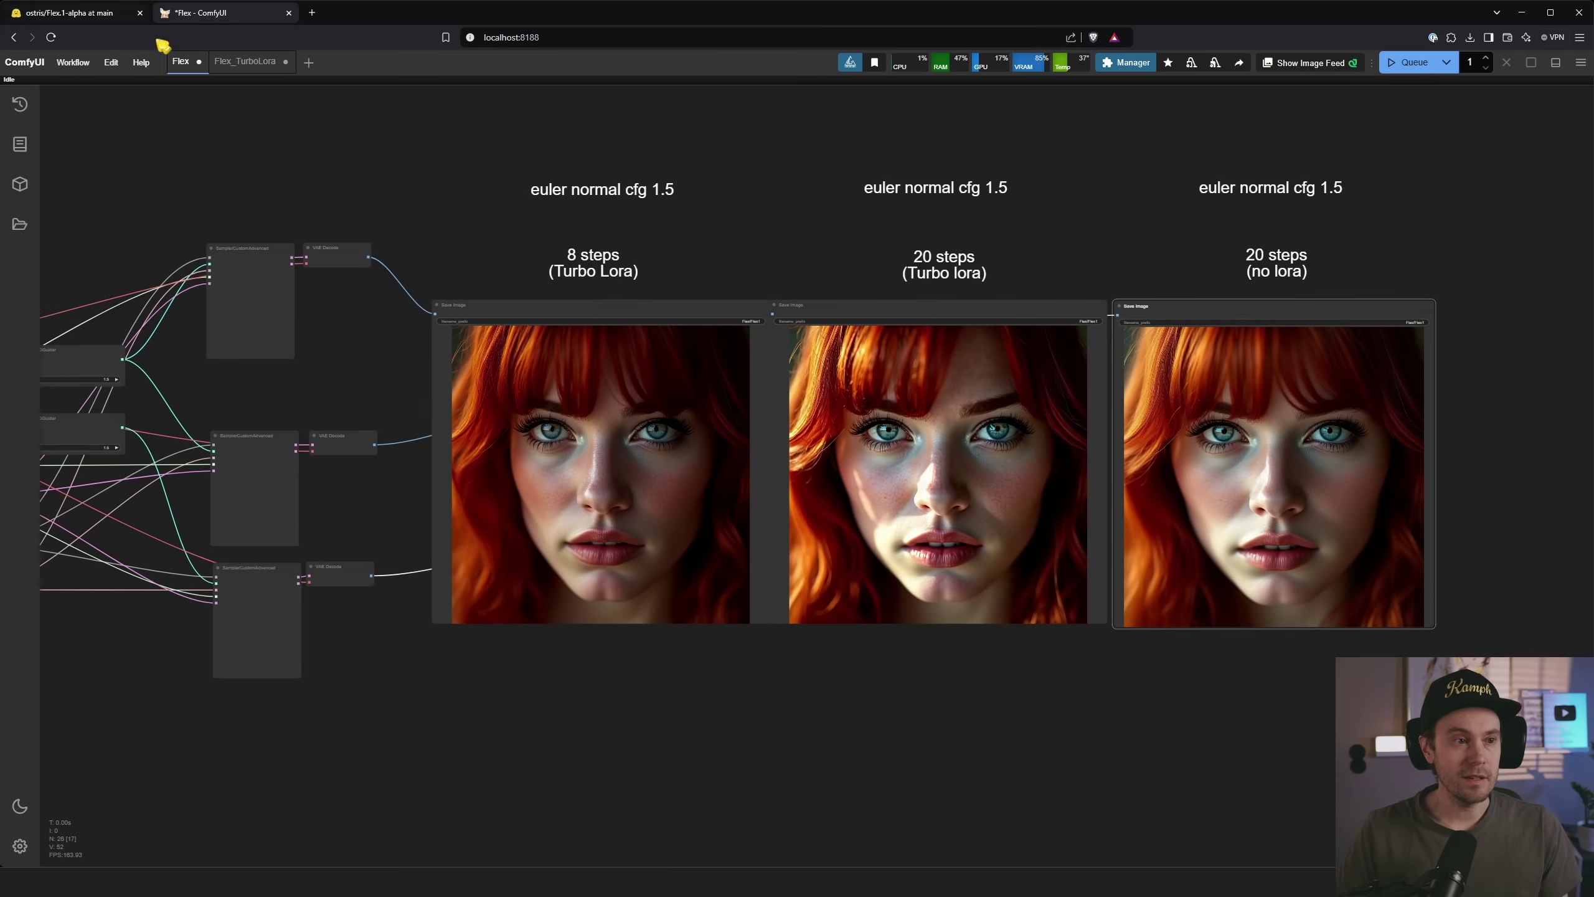
click(246, 66)
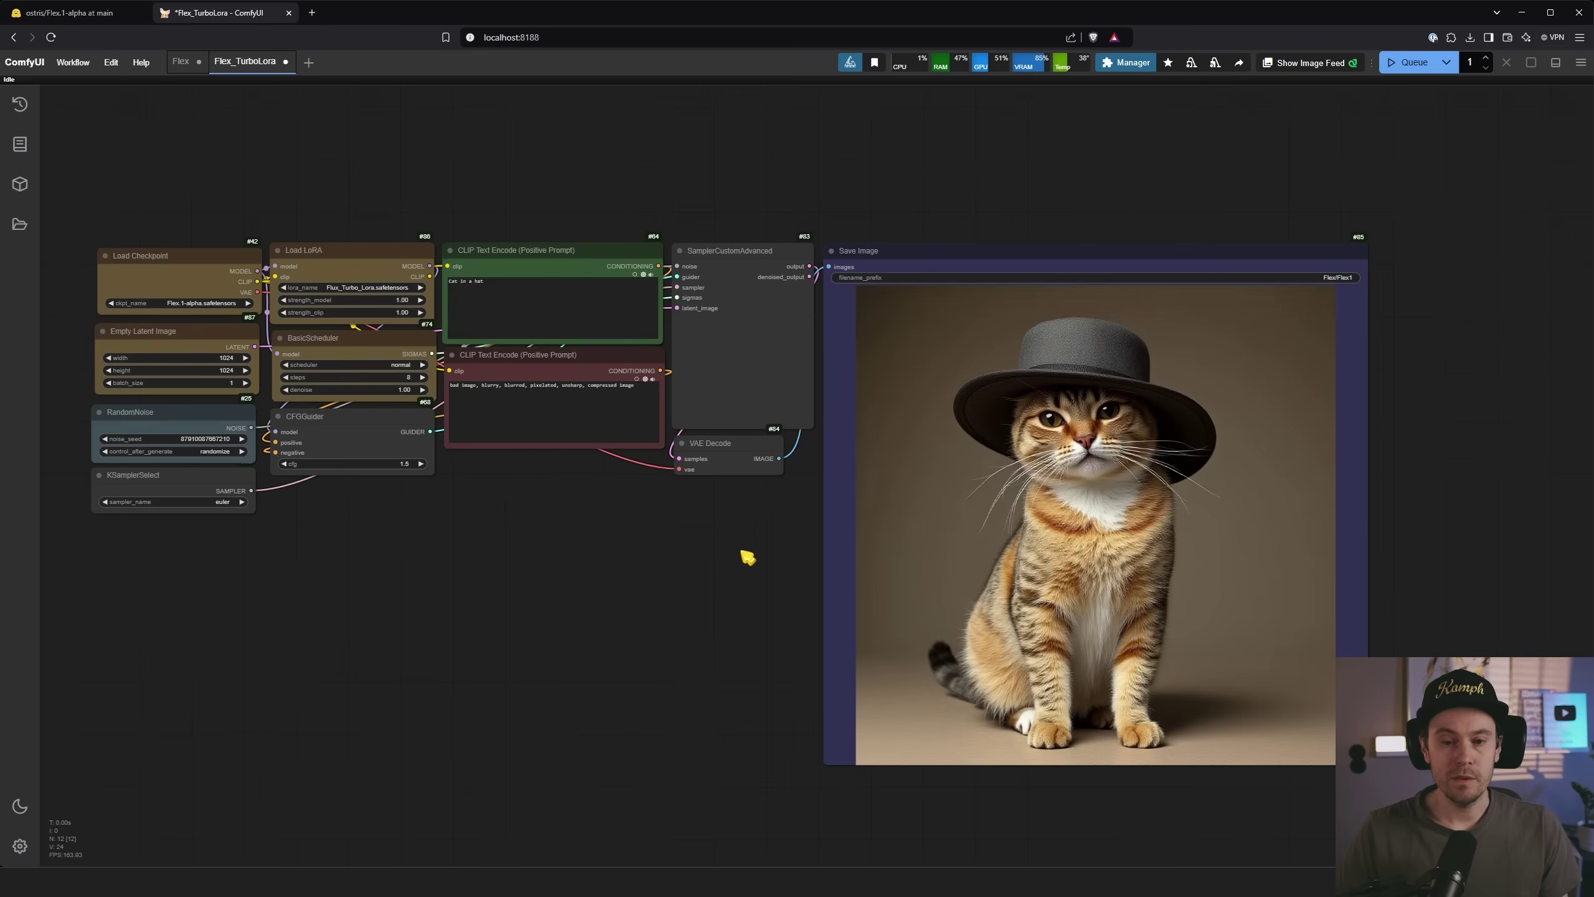
Step: Zoom in on the cat-in-a-hat image in the Save Image node, then zoom back out
drag(744, 555, 518, 552)
scroll(572, 504, up, 2)
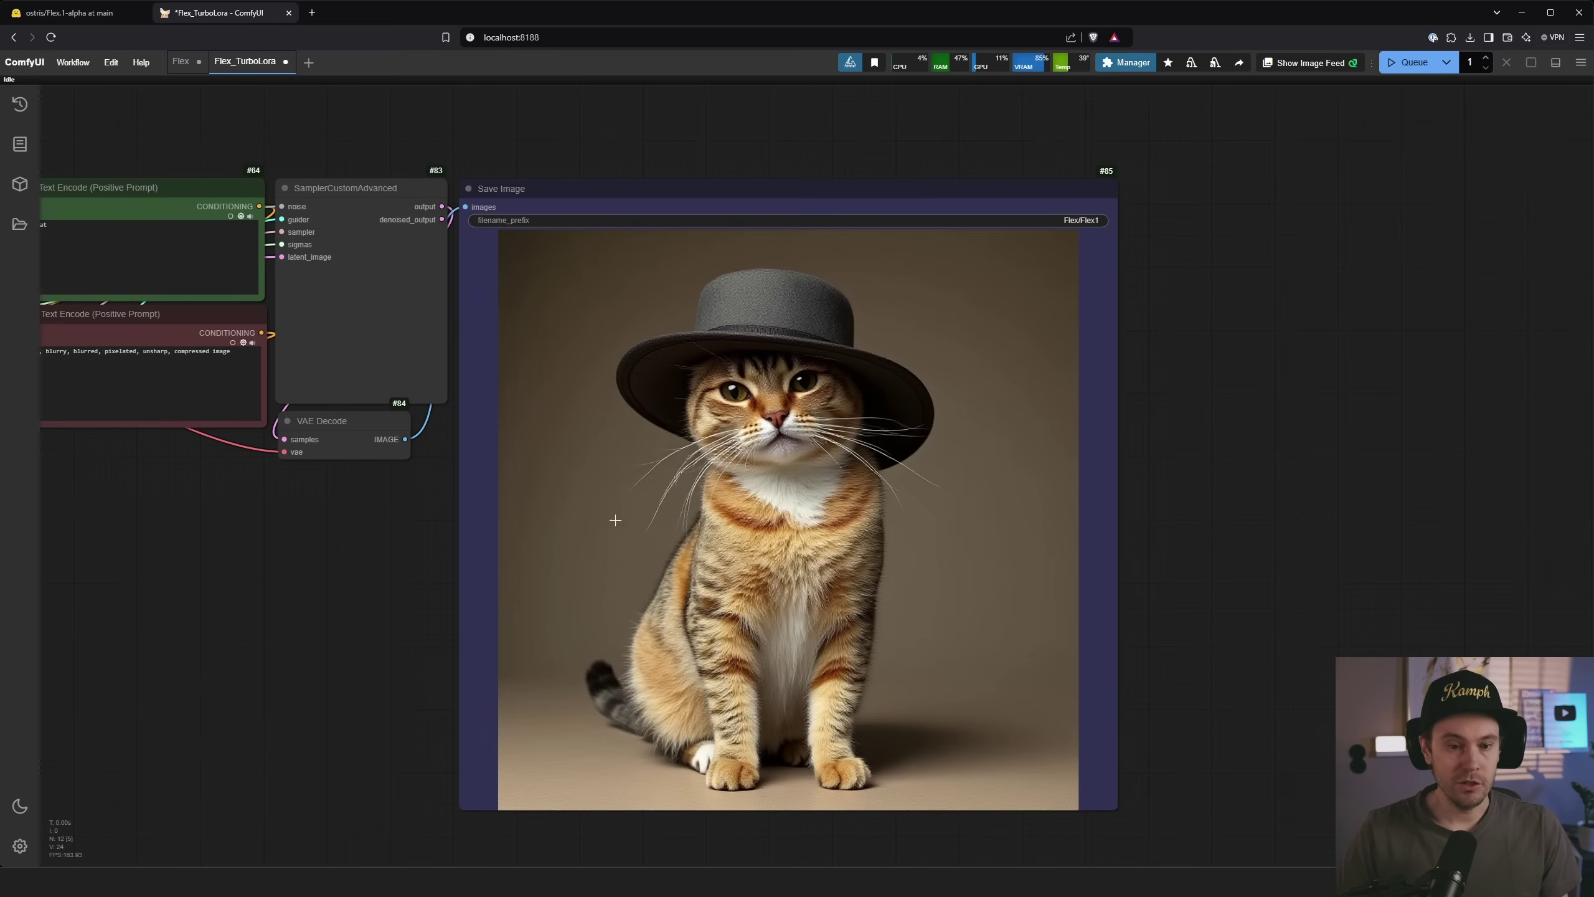
drag(1181, 559, 1135, 541)
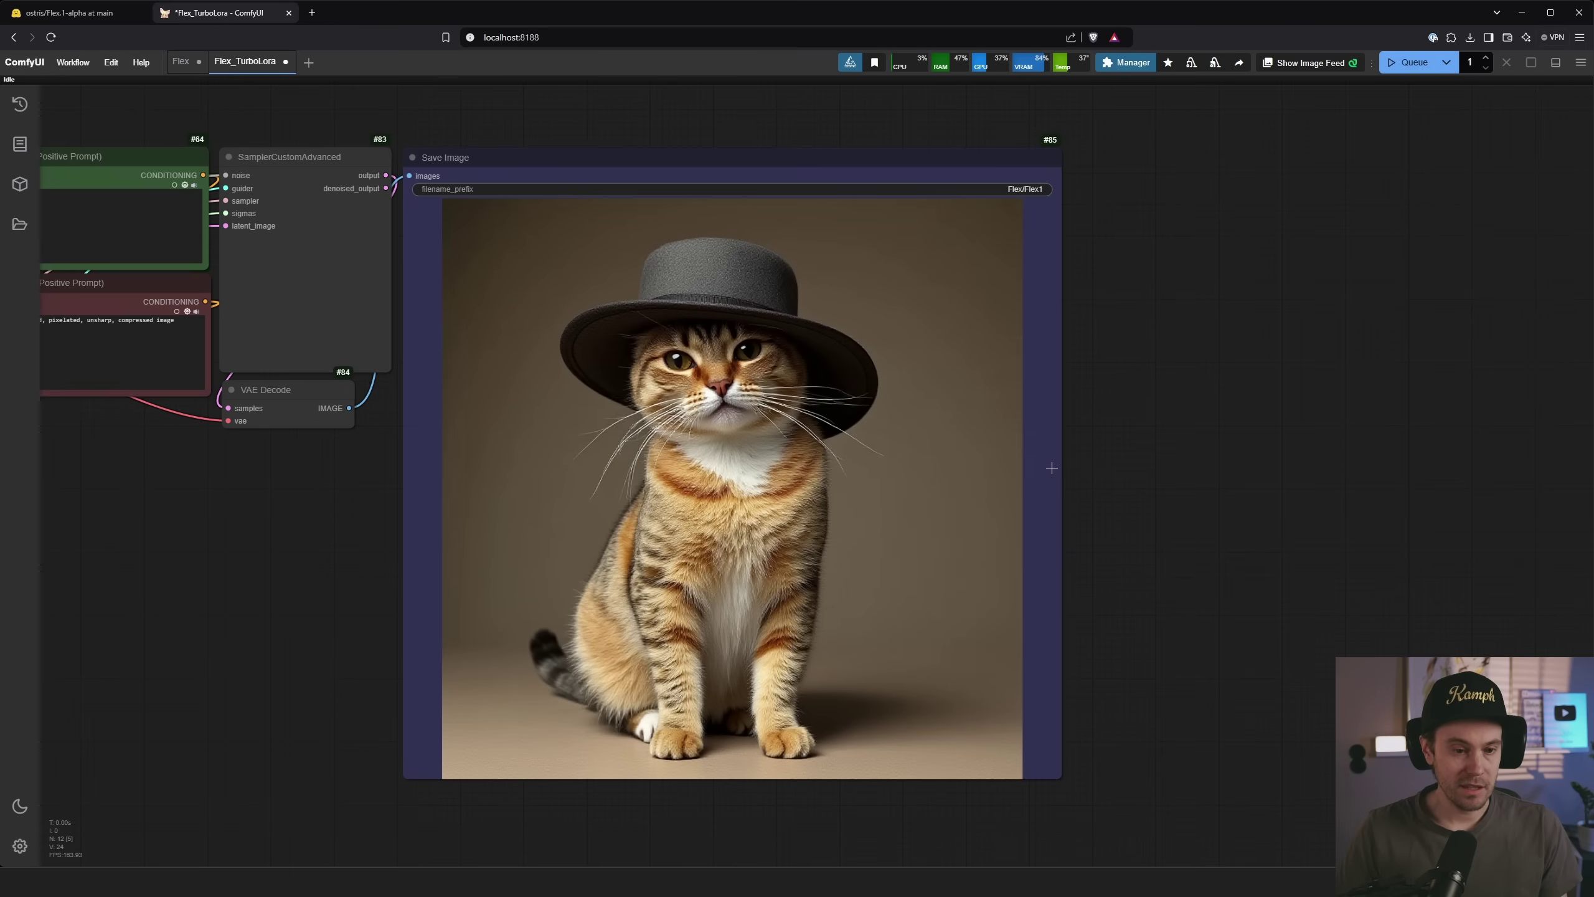
scroll(484, 264, up, 6)
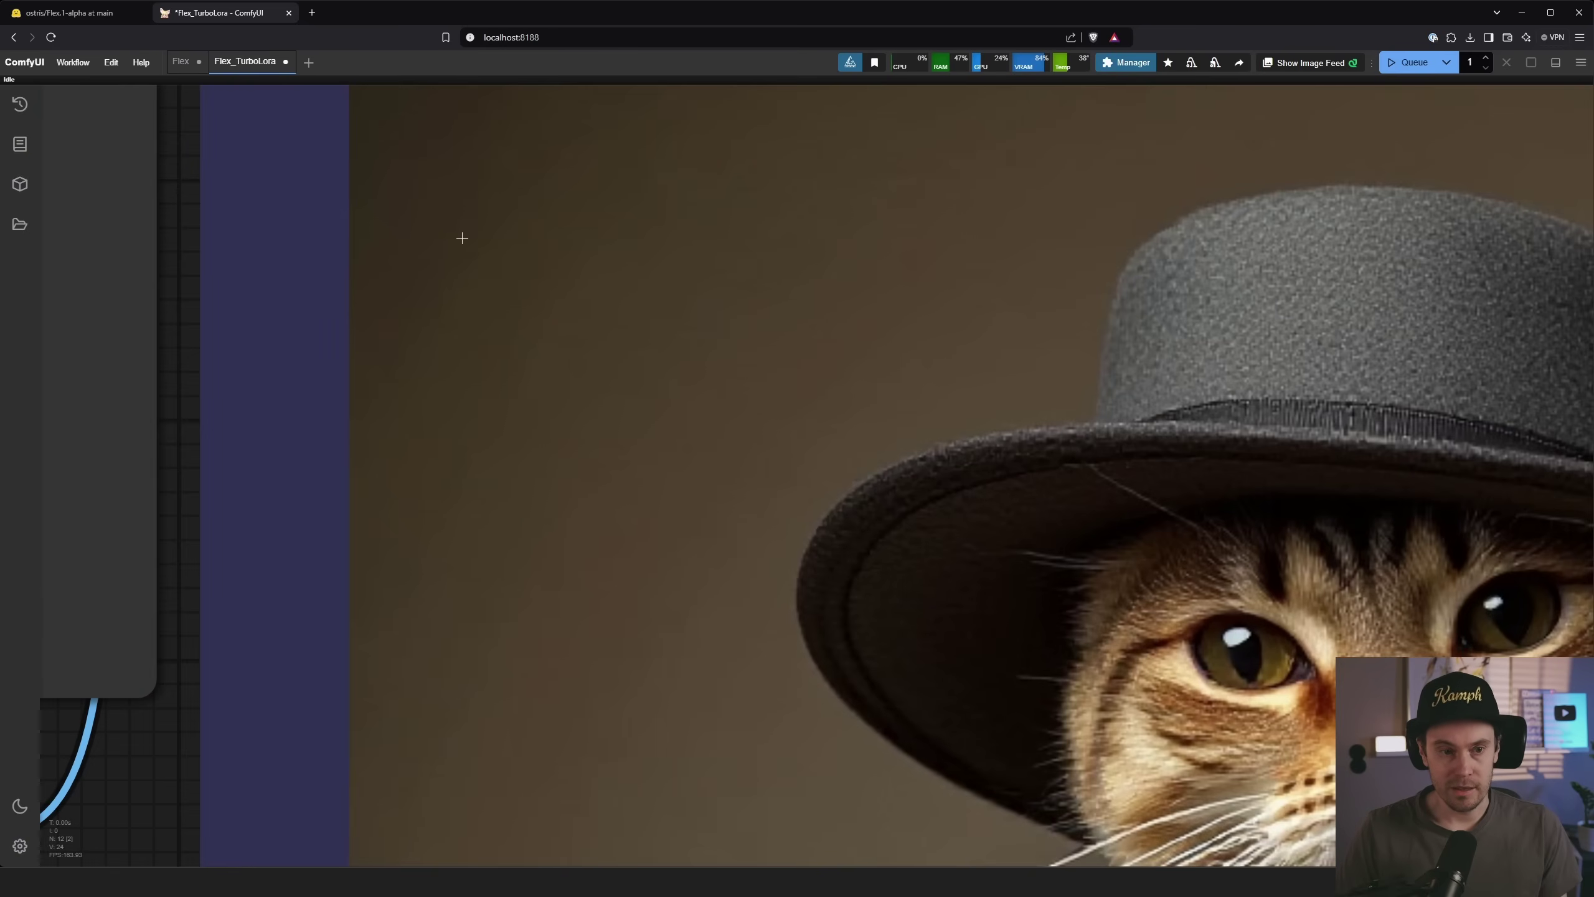
scroll(838, 474, down, 10)
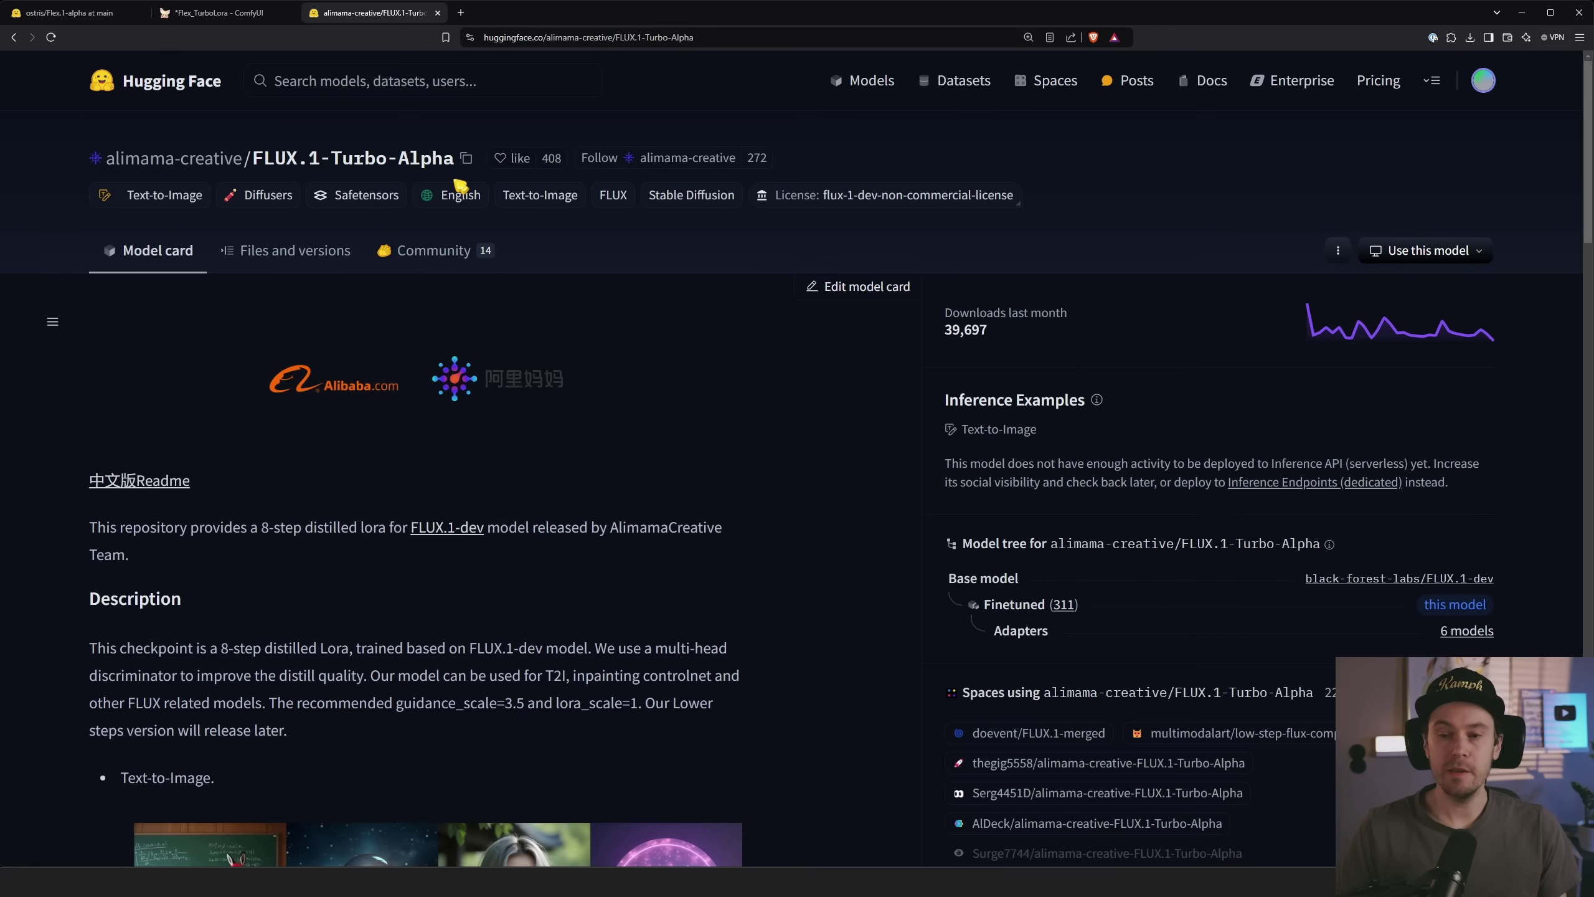
Step: Download the Turbo LoRA's diffusion_pytorch_model.safetensors and check ComfyUI's models\loras folder for Flux_Turbo_Lora.safetensors
click(328, 250)
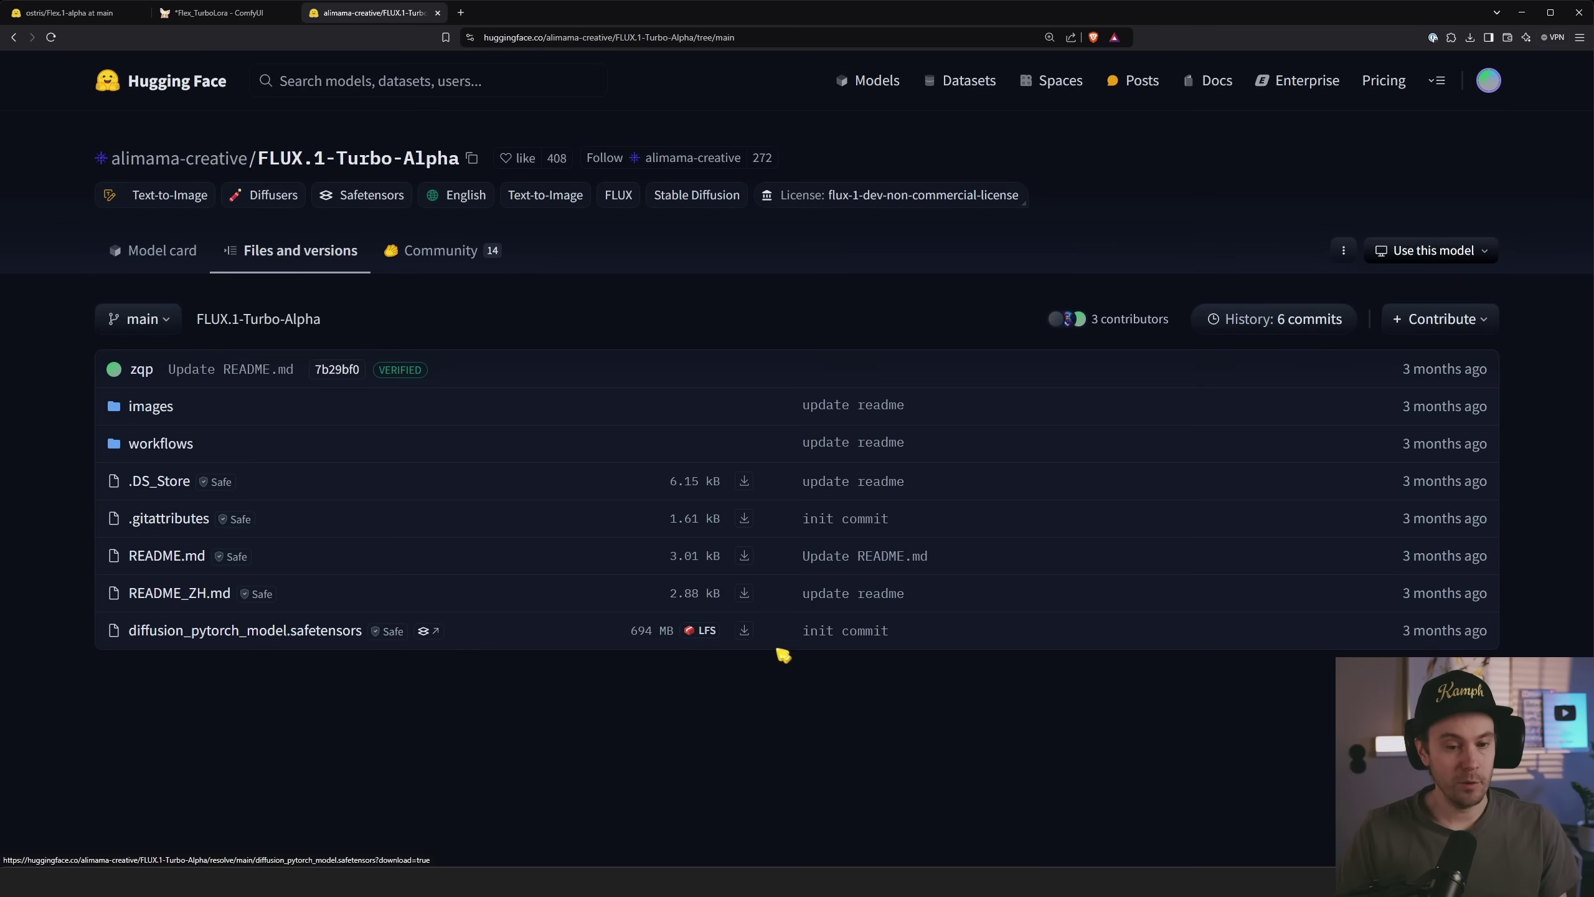
click(744, 630)
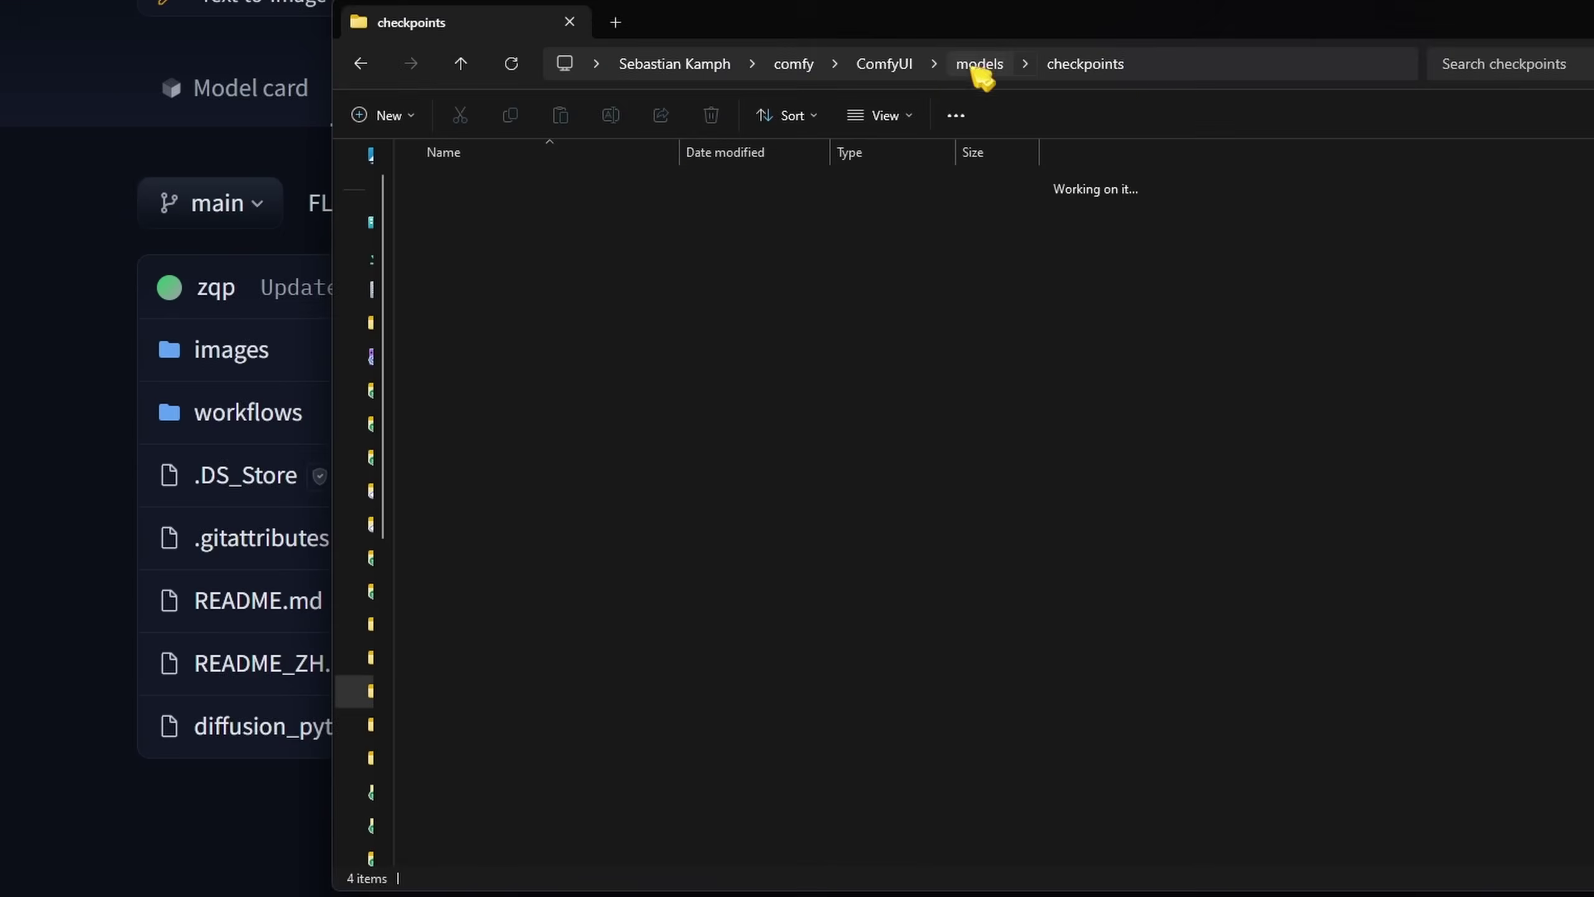
click(593, 236)
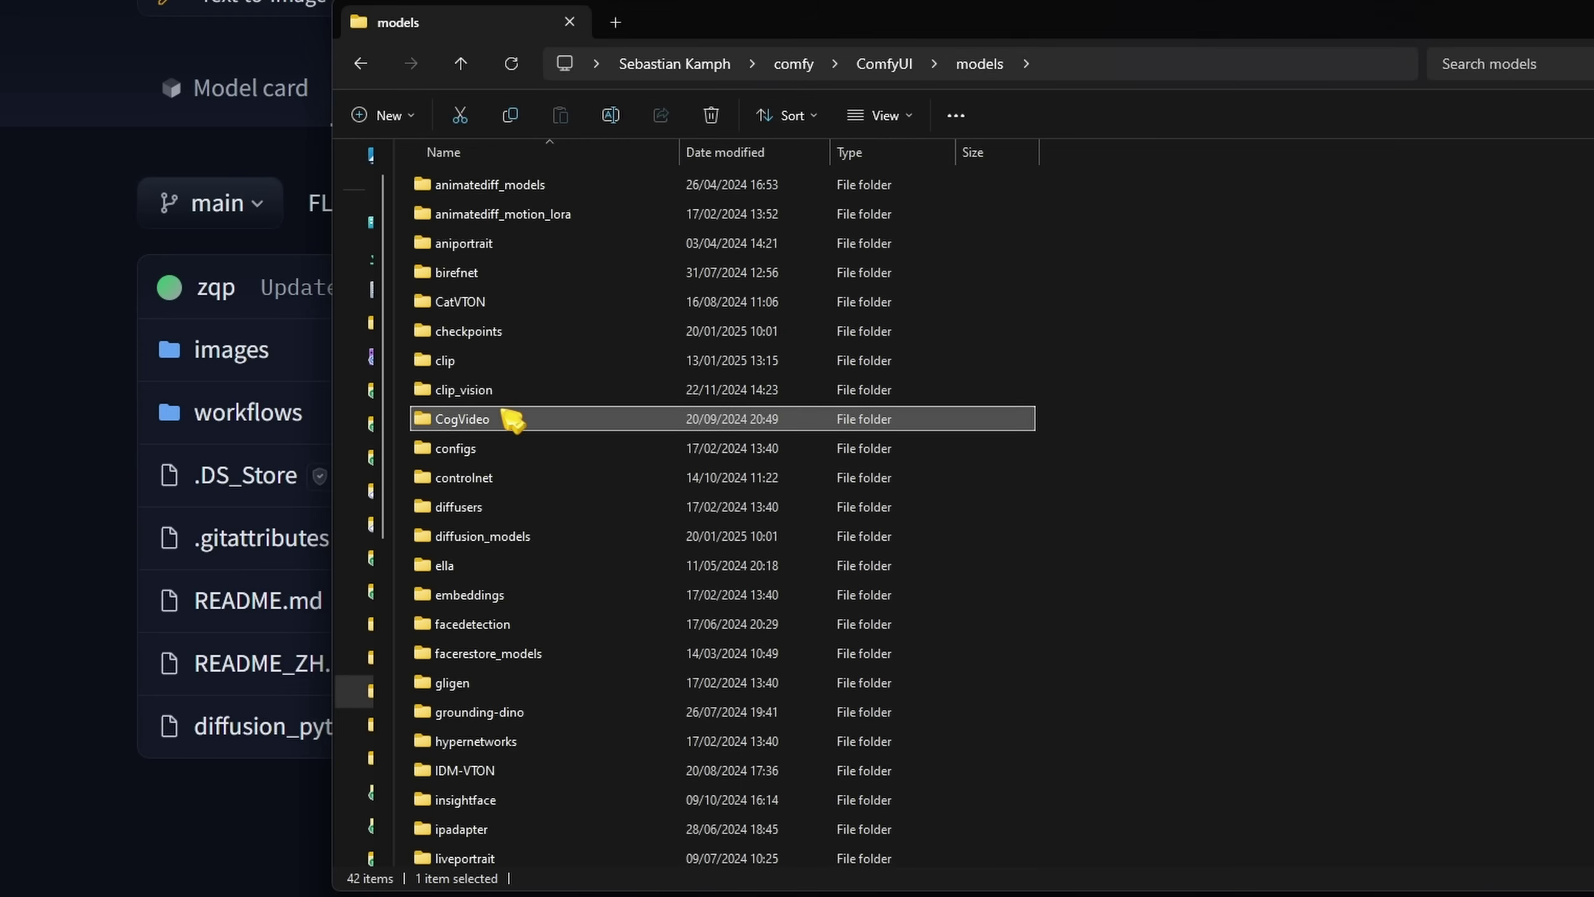
scroll(512, 420, down, 6)
double_click(459, 420)
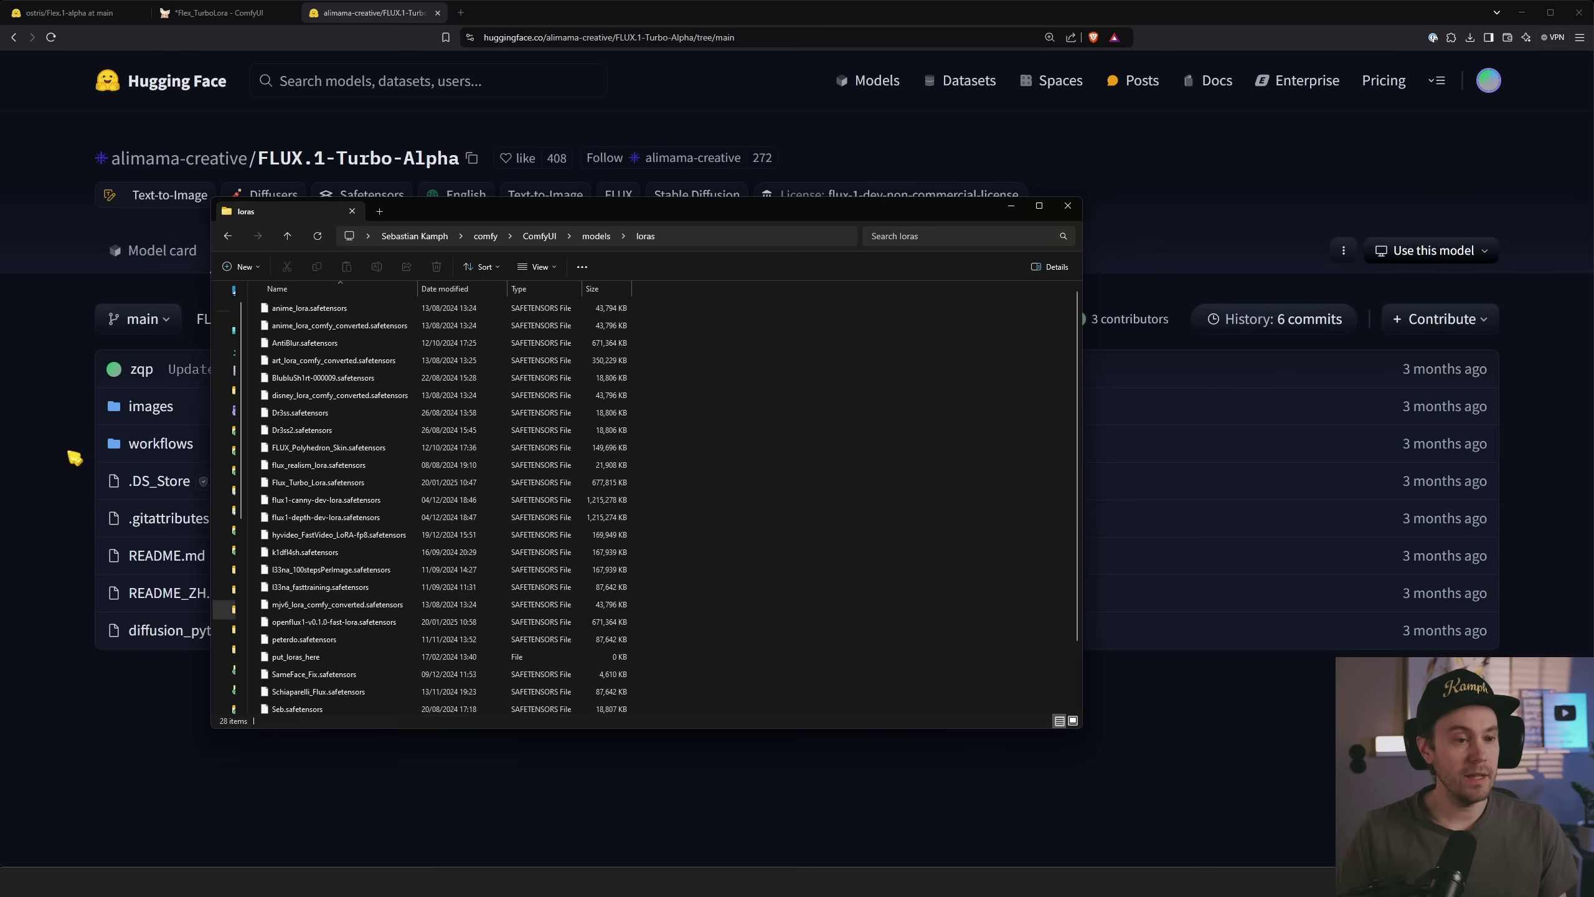
Step: Glance at the Flex_TurboLora workflow, then go back to the Flex.1-alpha model page
click(75, 459)
click(216, 13)
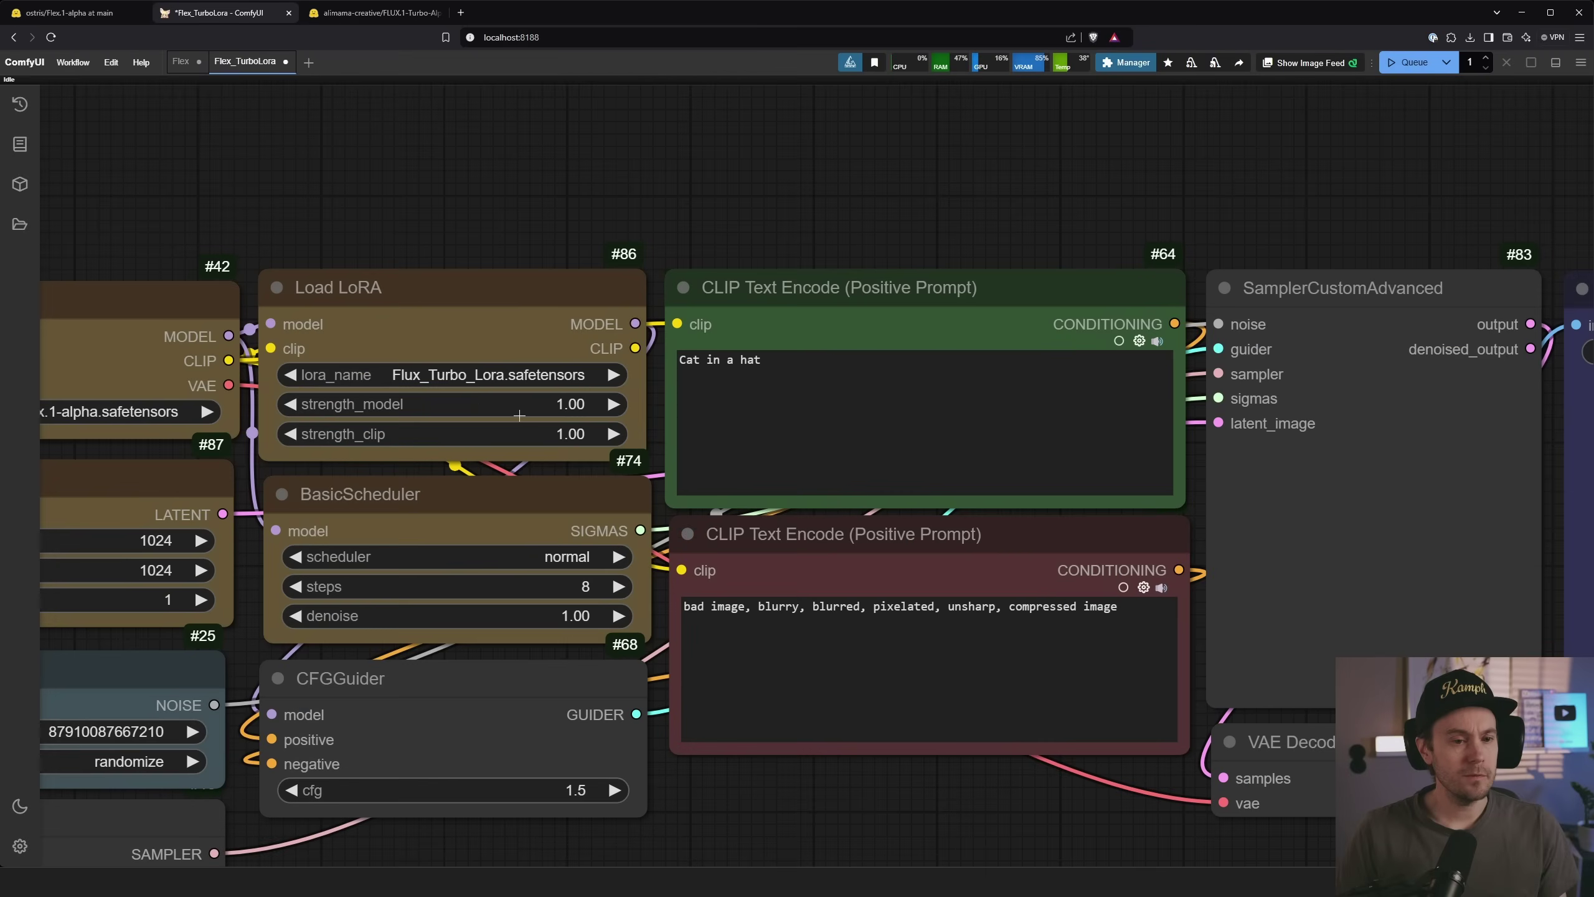
scroll(444, 380, up, 4)
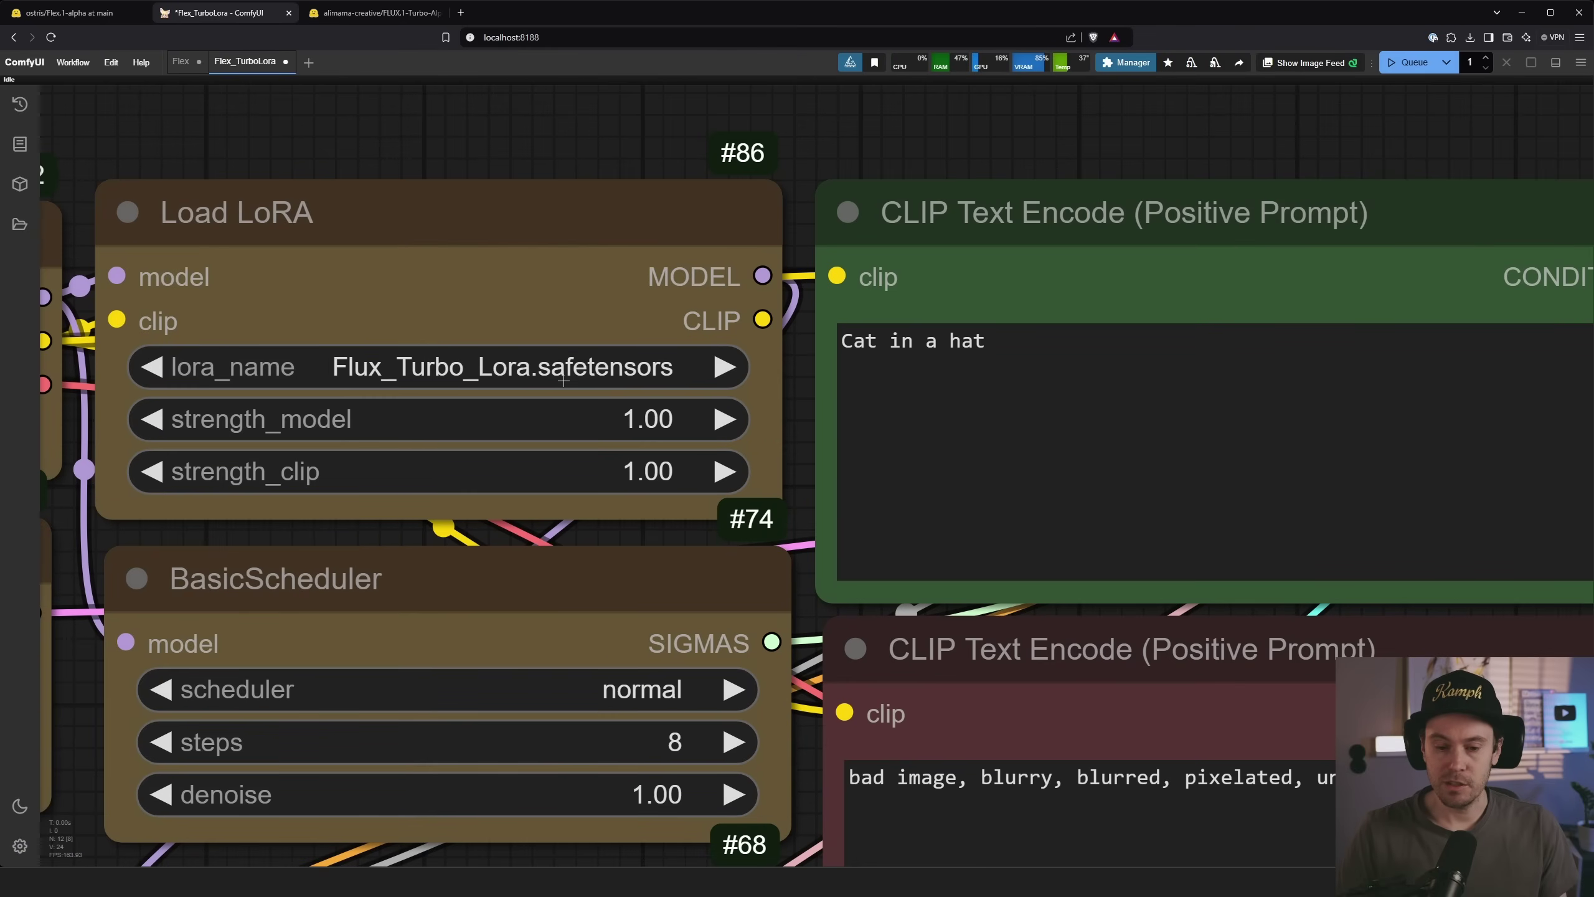
key(ctrl+1)
Step: Scroll through the Flex.1-alpha Samples image grid on the model card
scroll(869, 587, down, 15)
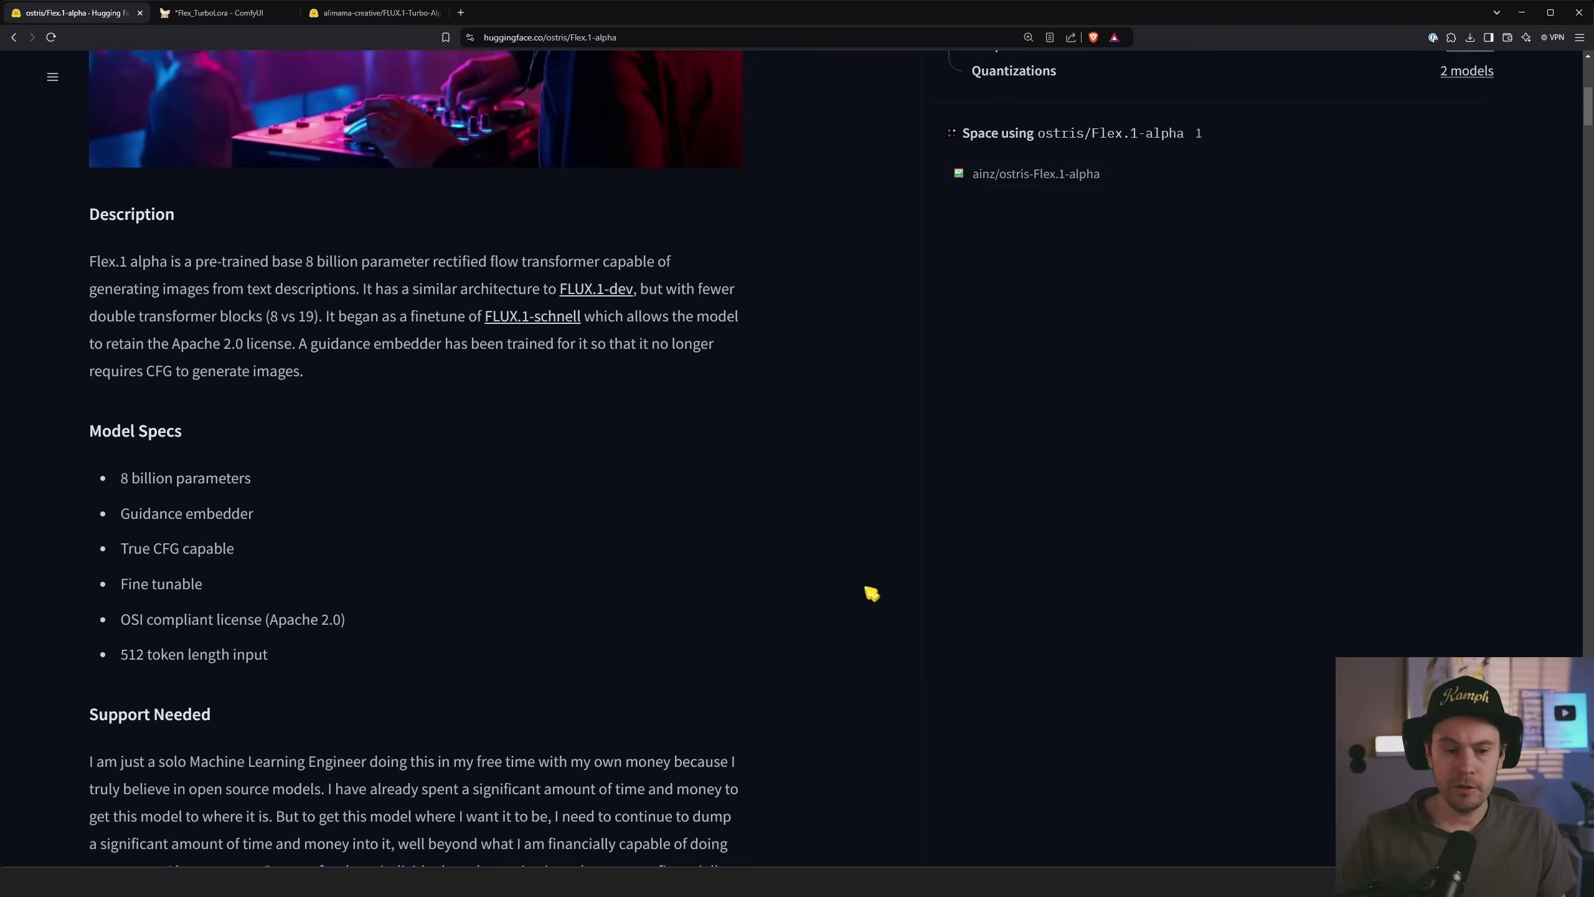
scroll(870, 578, down, 10)
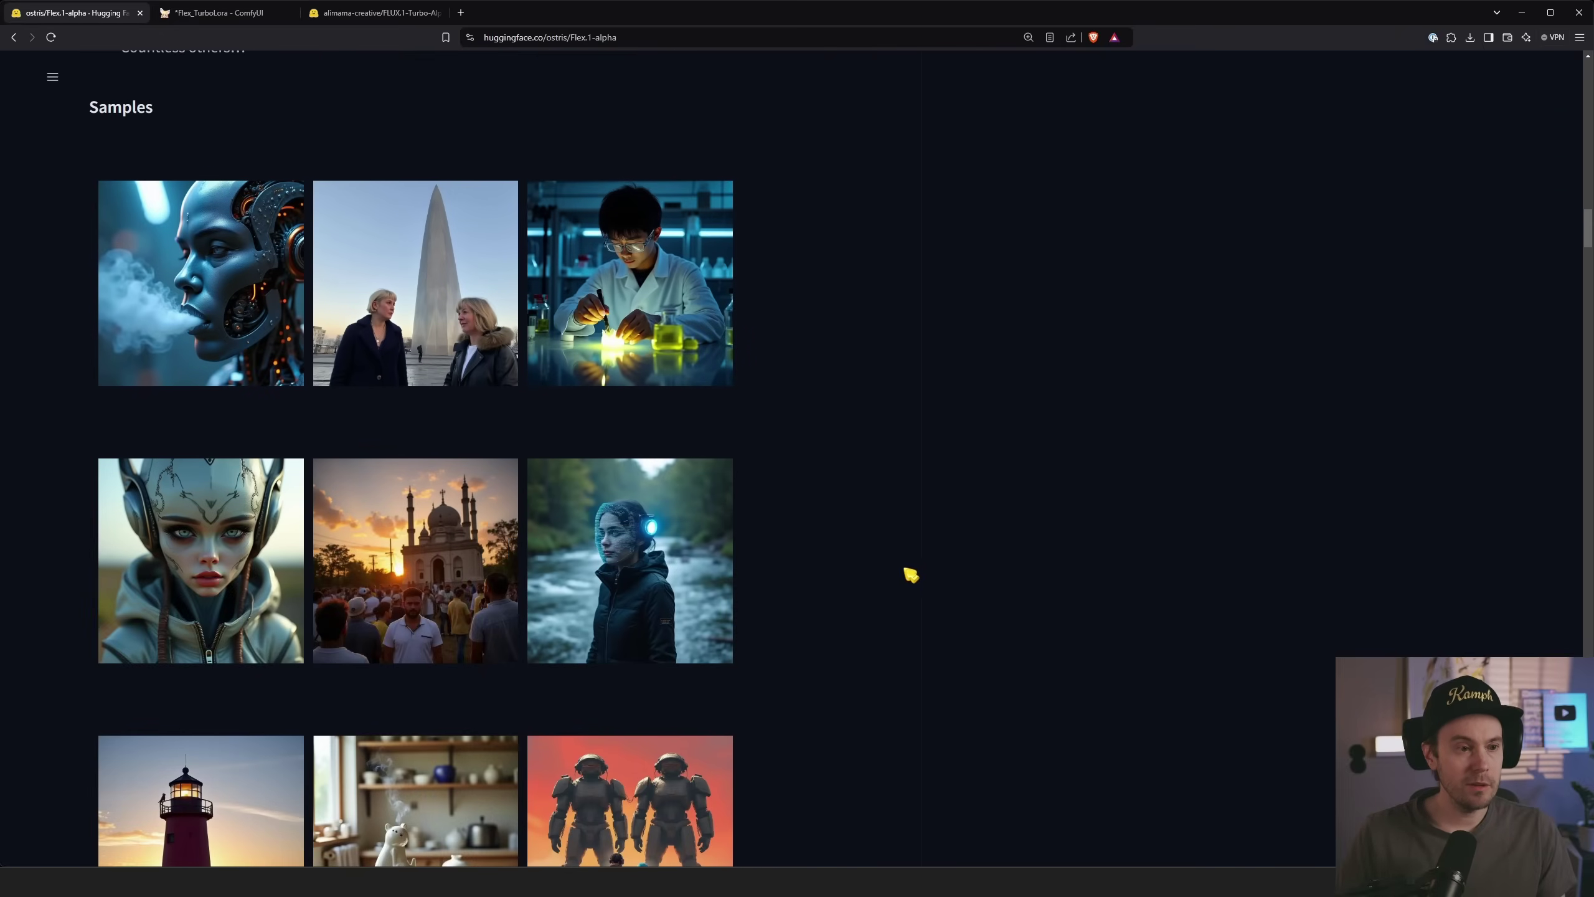
ctrl+scroll(925, 566, up, 6)
scroll(931, 566, down, 10)
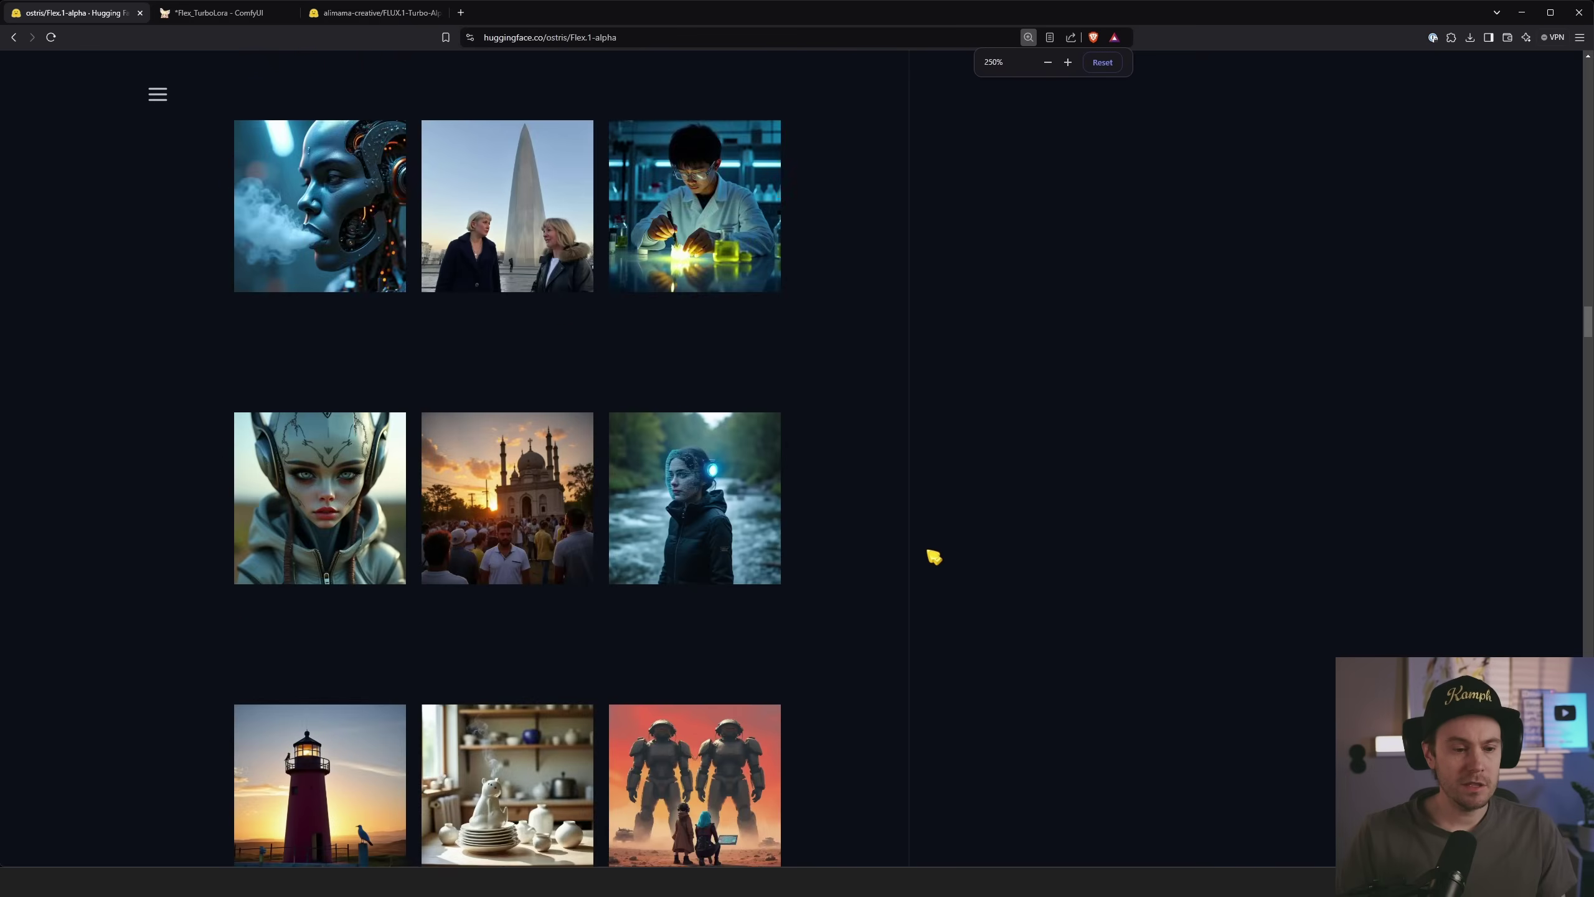
ctrl+scroll(932, 554, up, 2)
scroll(935, 556, up, 6)
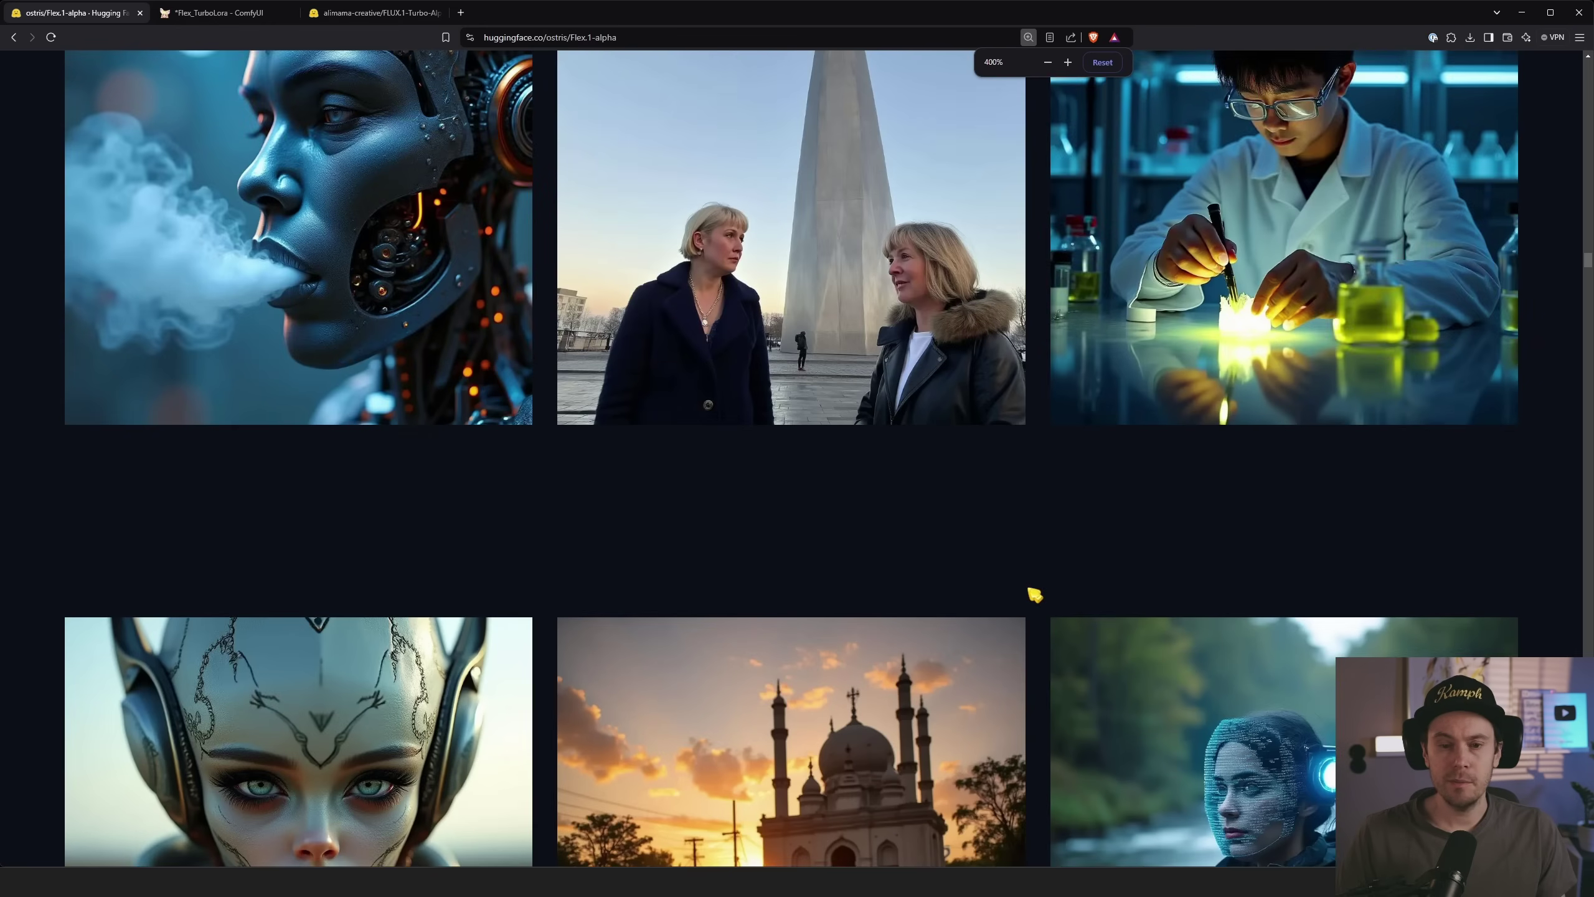
scroll(1059, 584, down, 3)
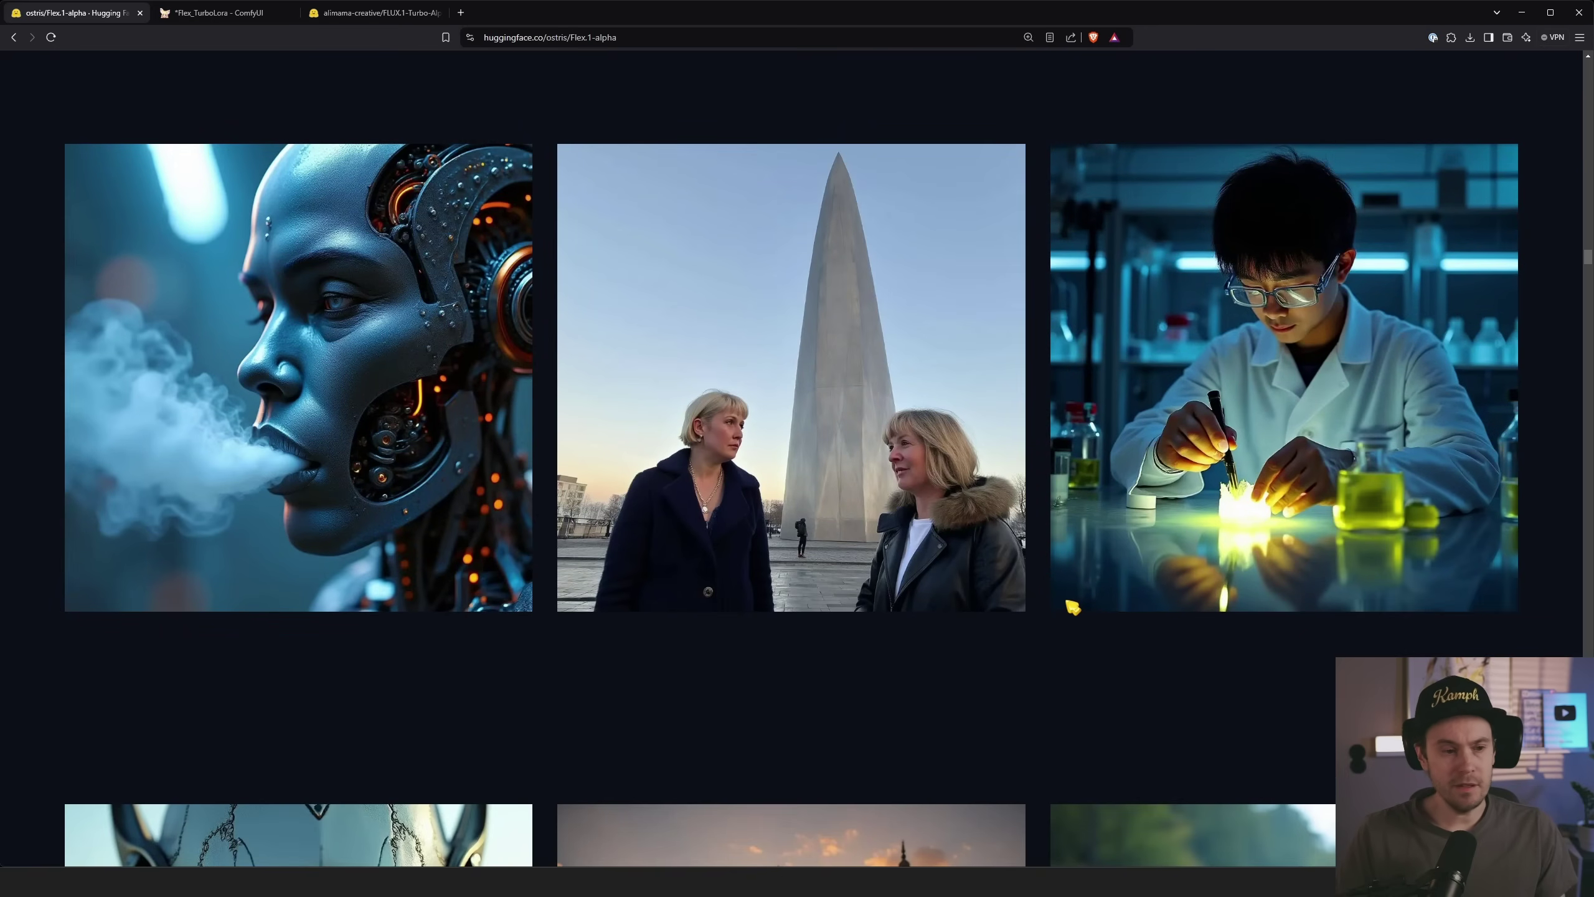
scroll(1148, 659, down, 6)
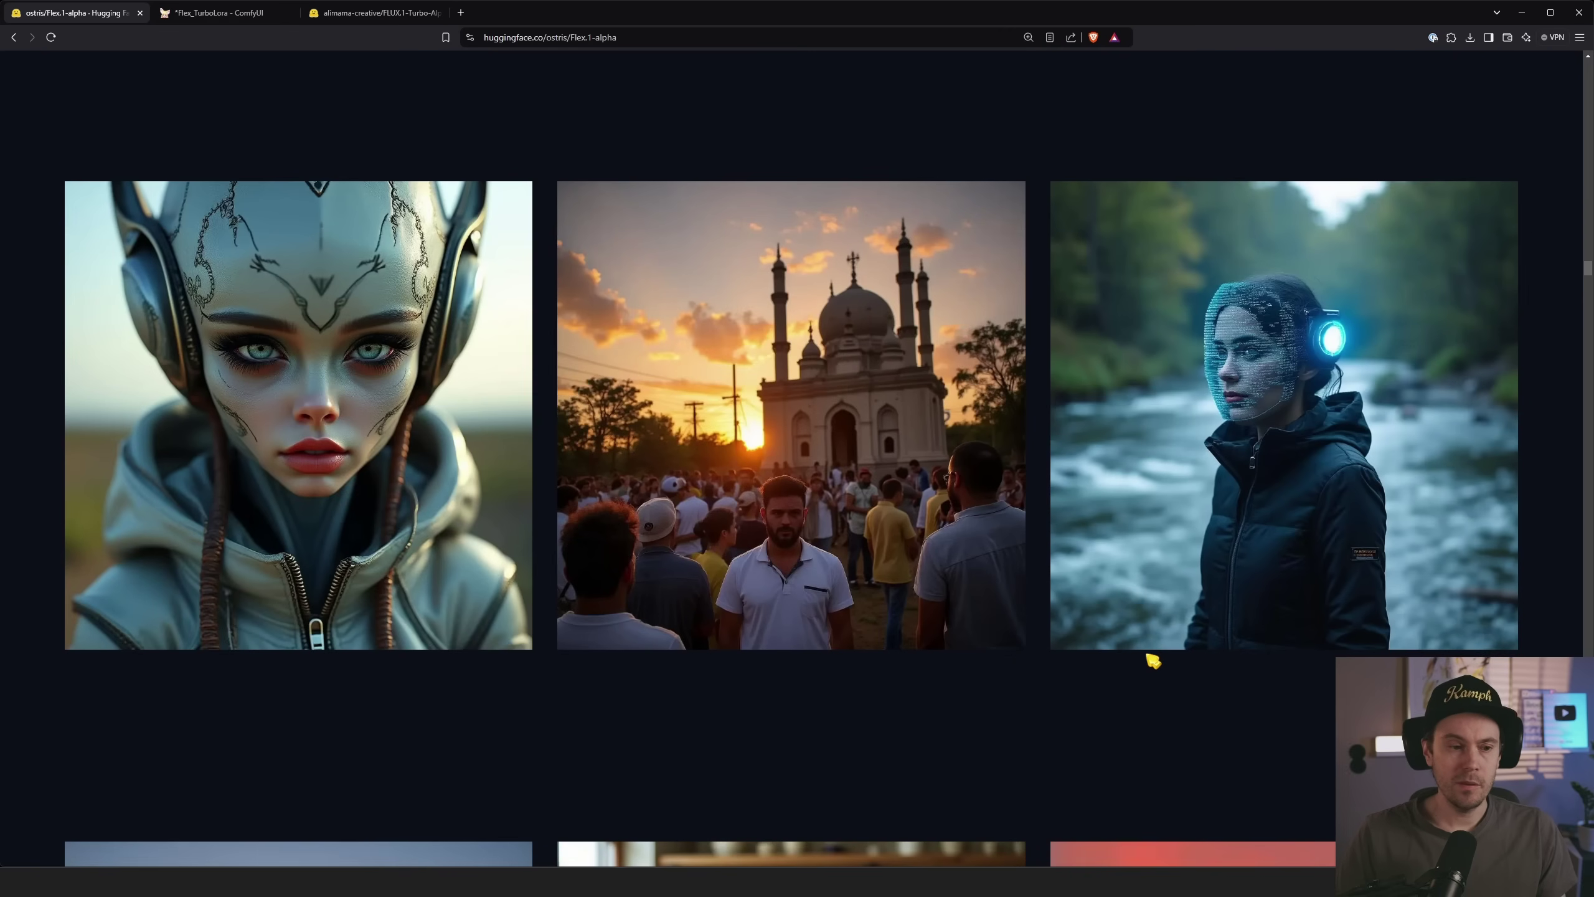
scroll(1153, 658, down, 12)
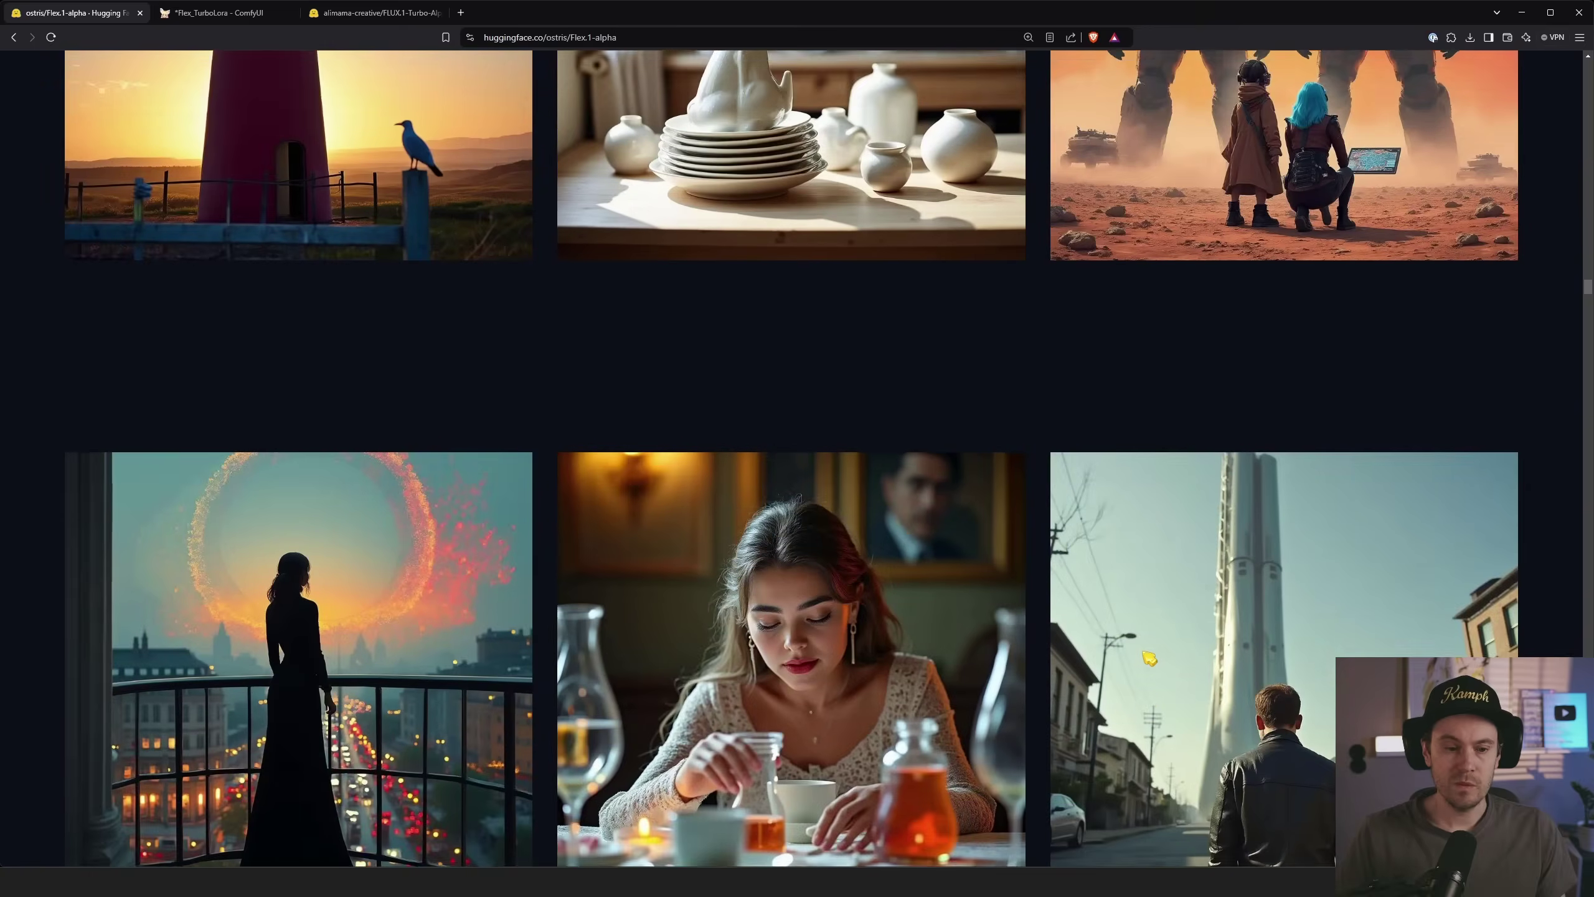
scroll(1146, 657, down, 6)
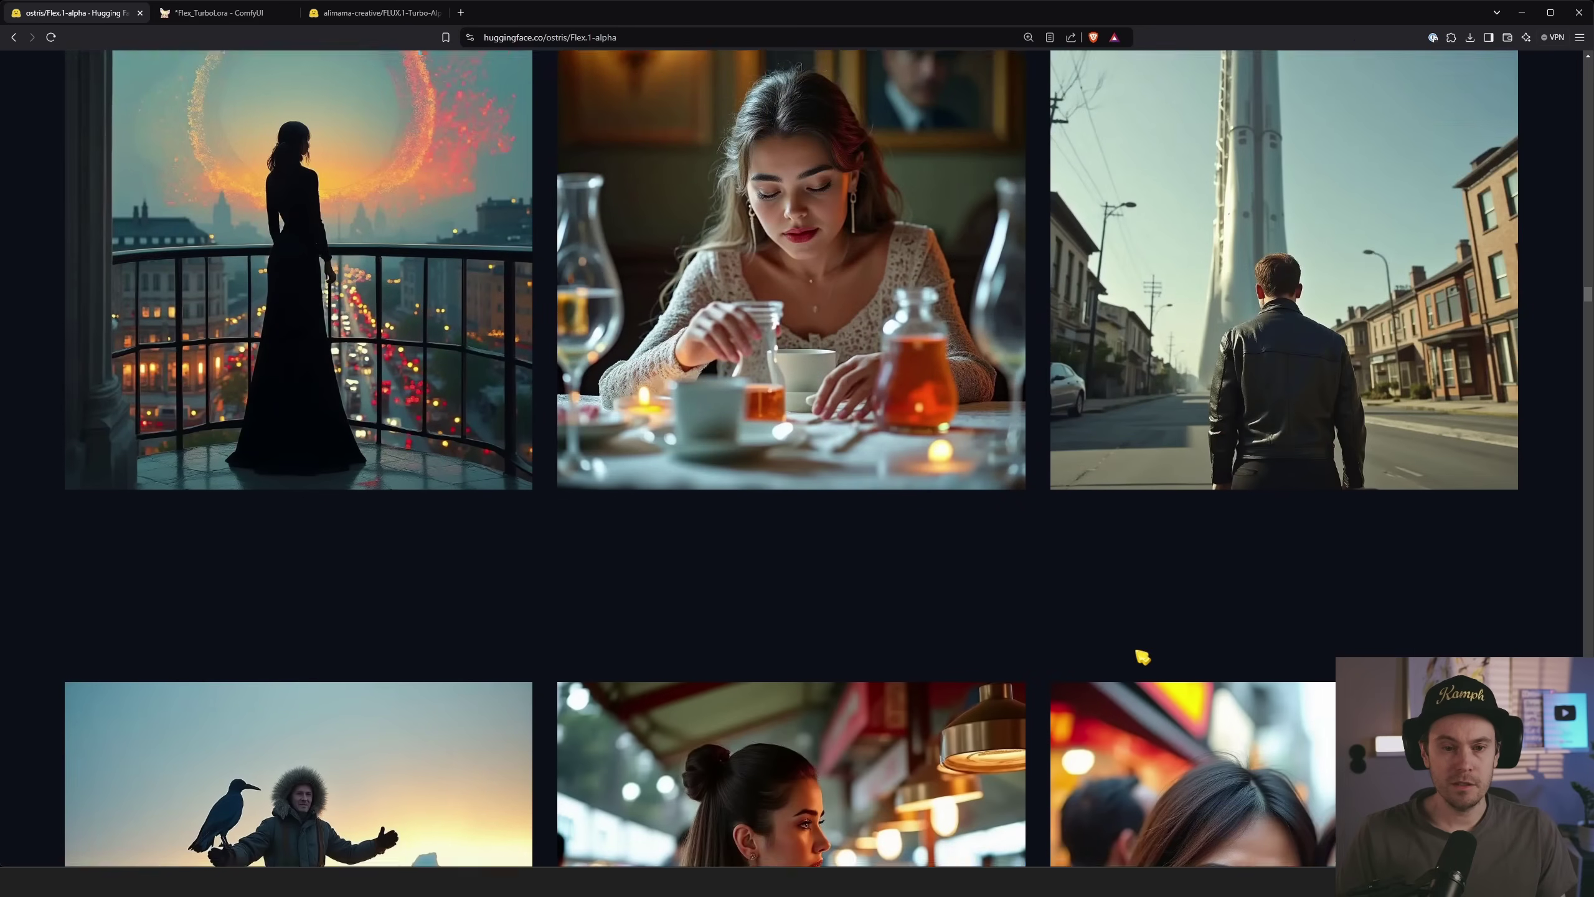
scroll(1141, 657, down, 10)
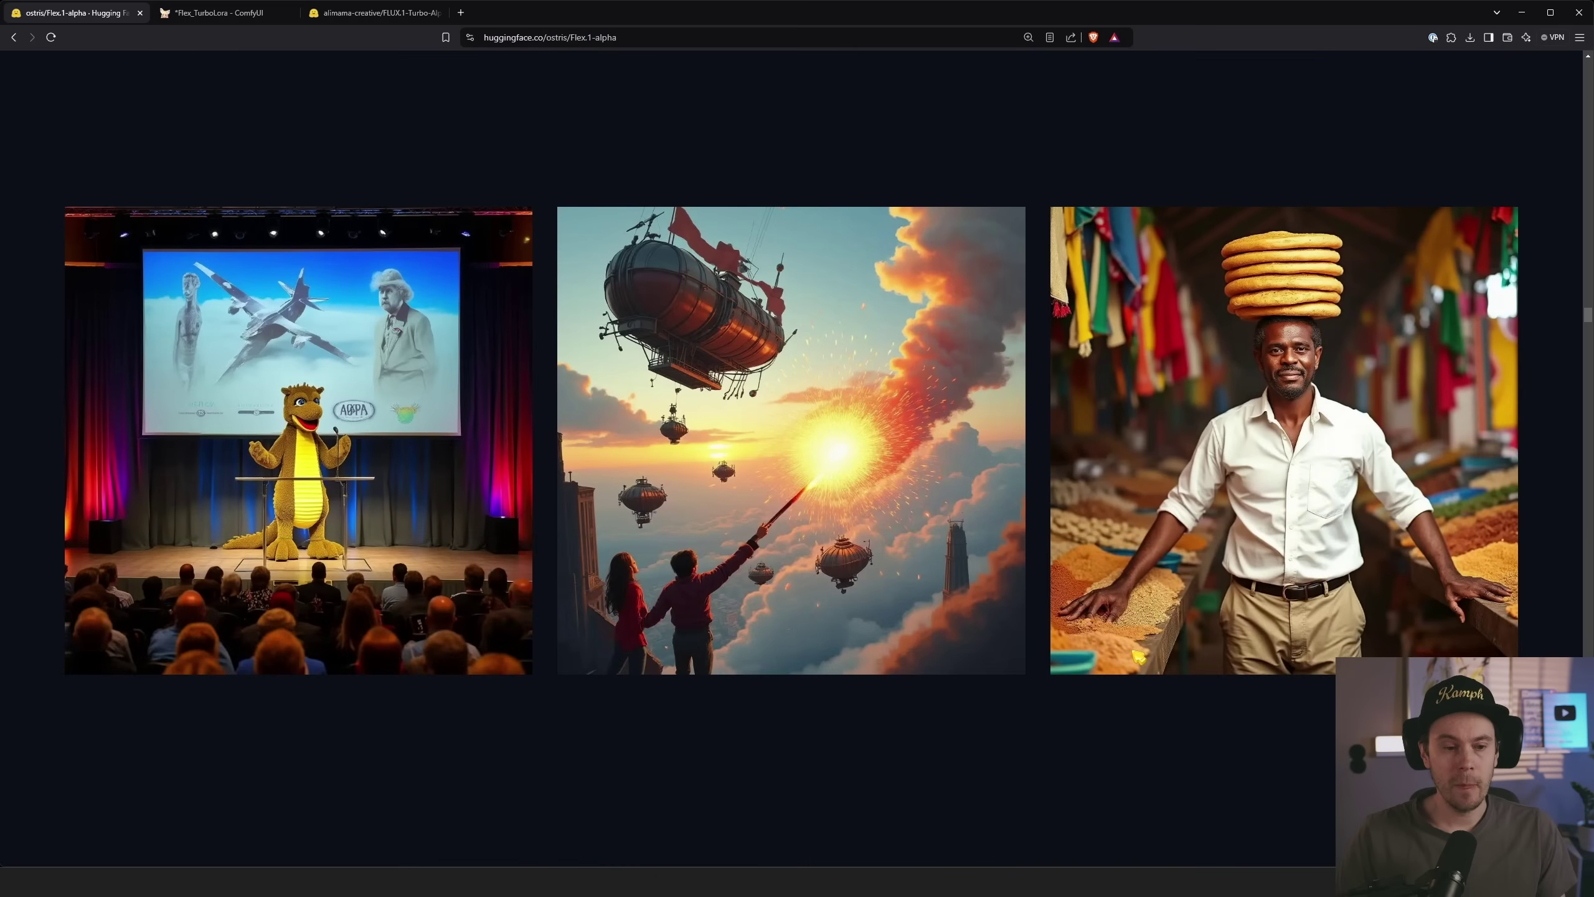
scroll(1137, 657, down, 1)
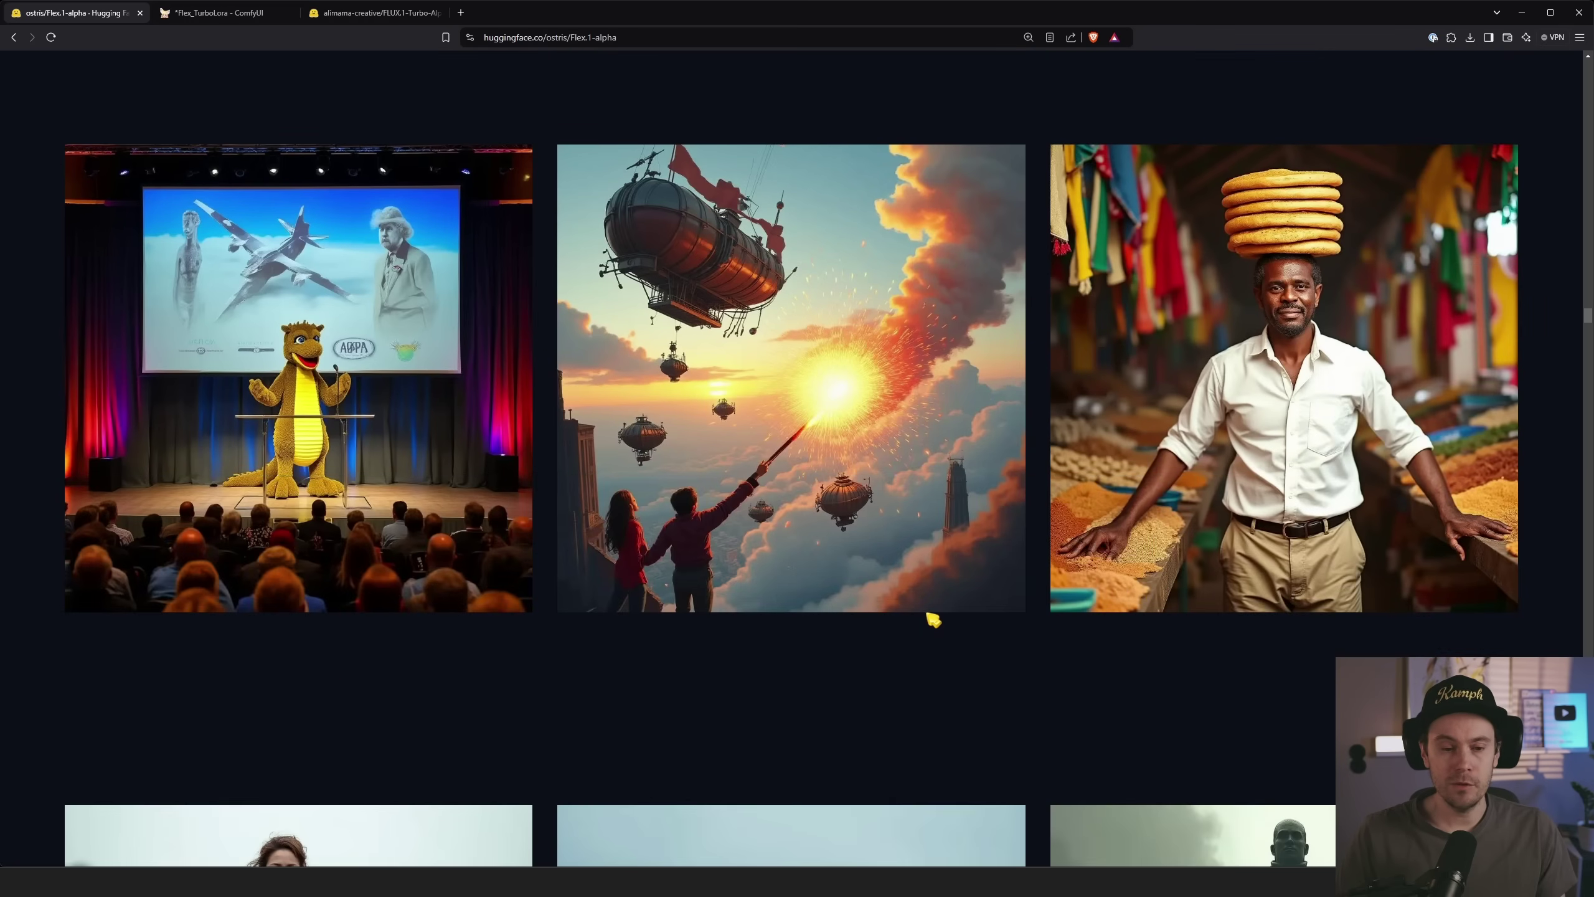
scroll(922, 618, down, 8)
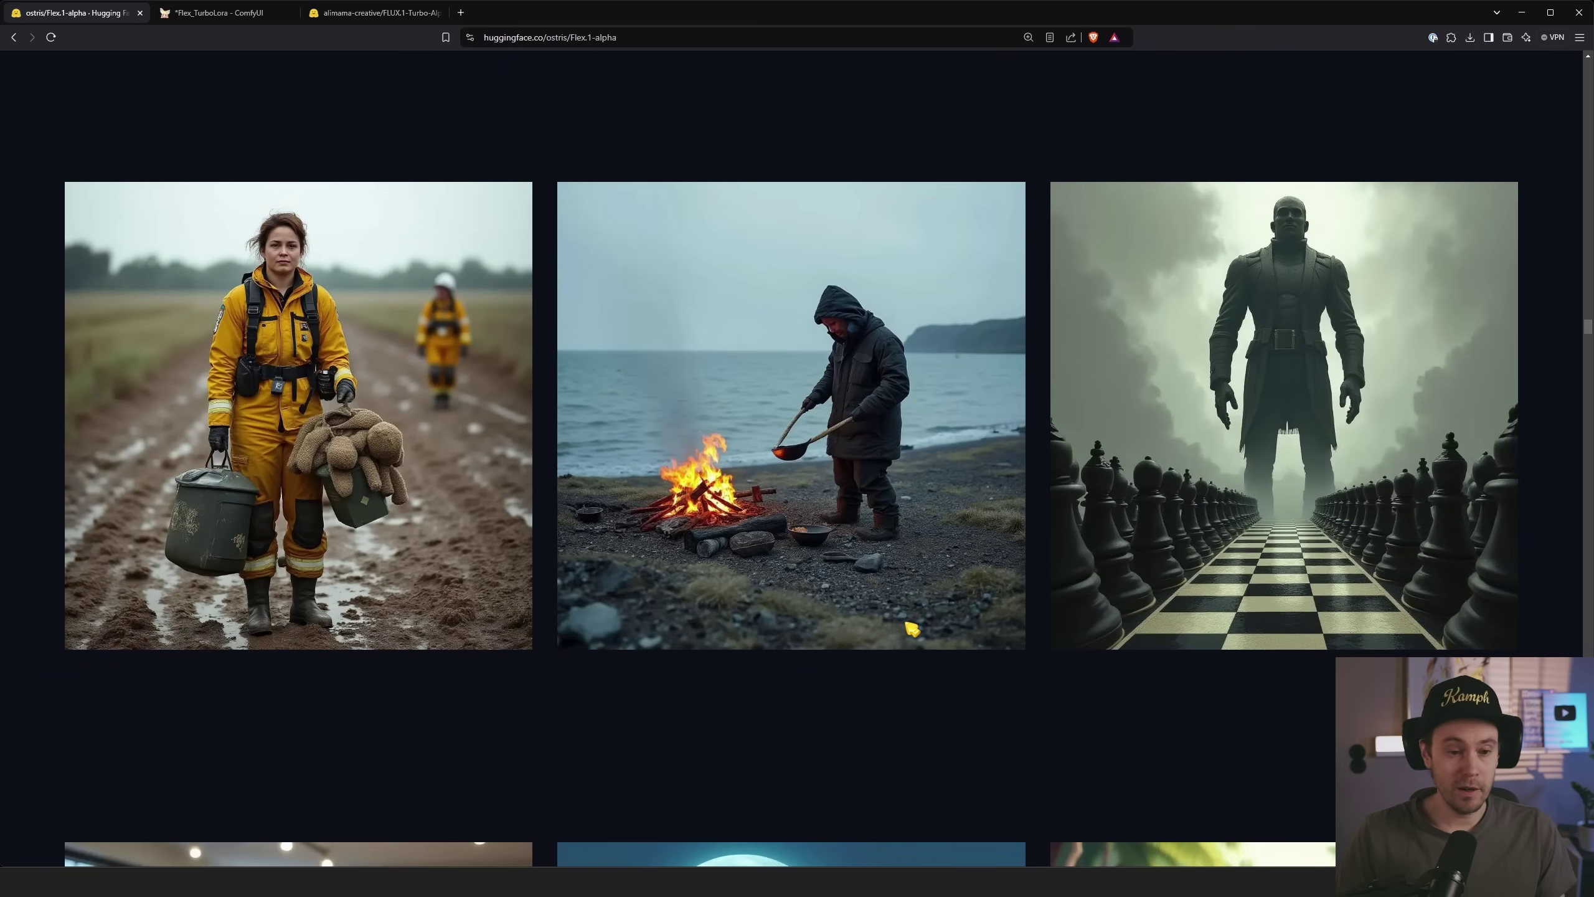
scroll(911, 628, down, 10)
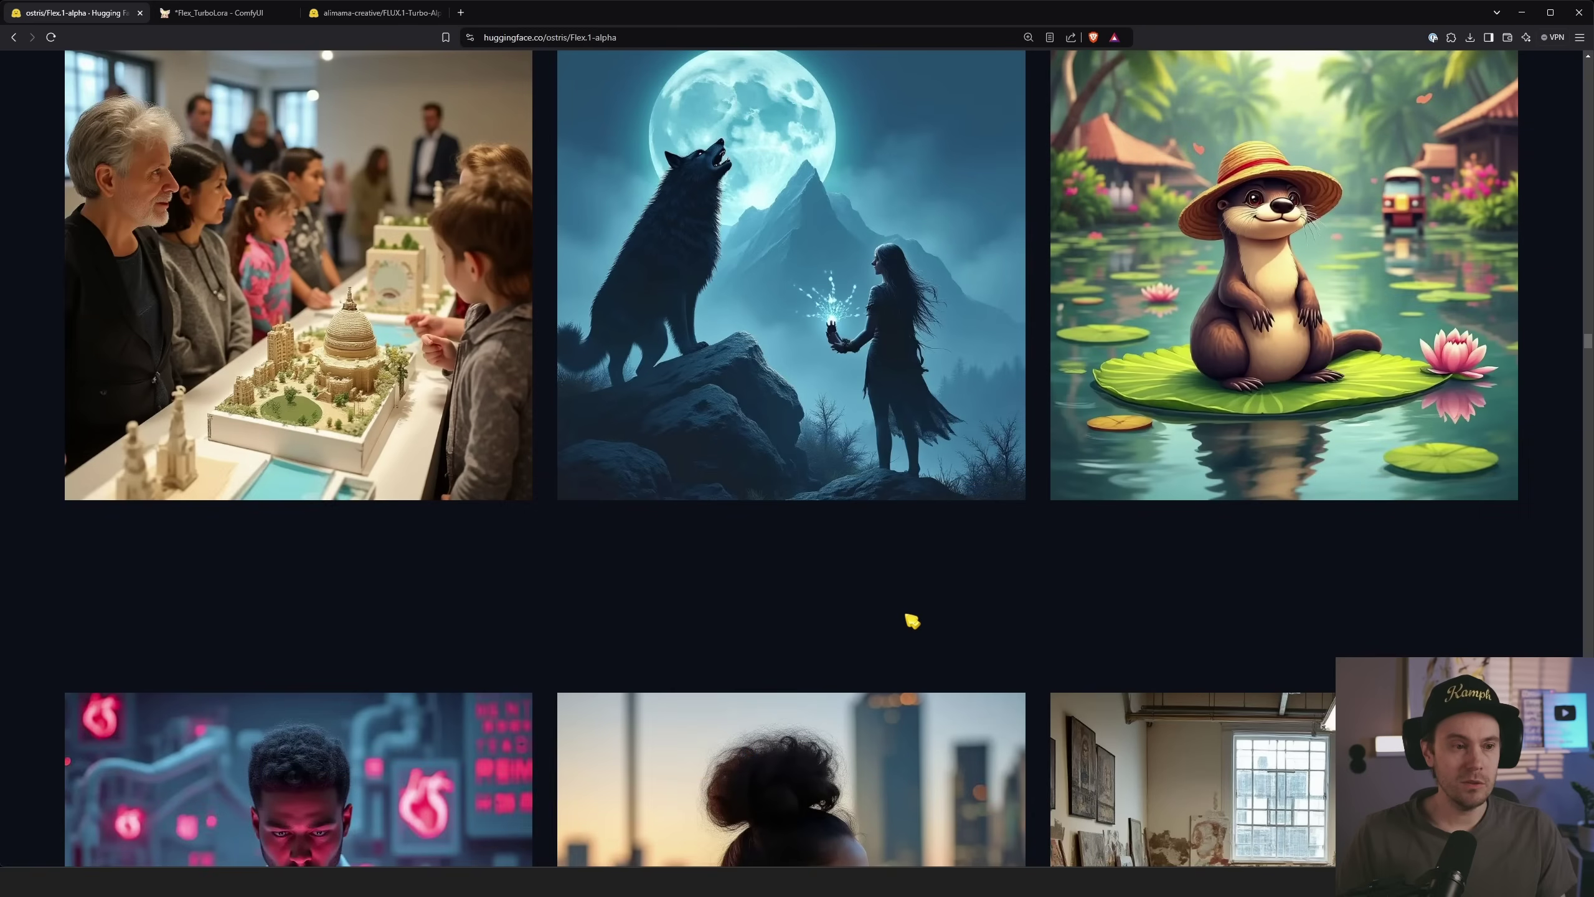
scroll(942, 555, up, 1)
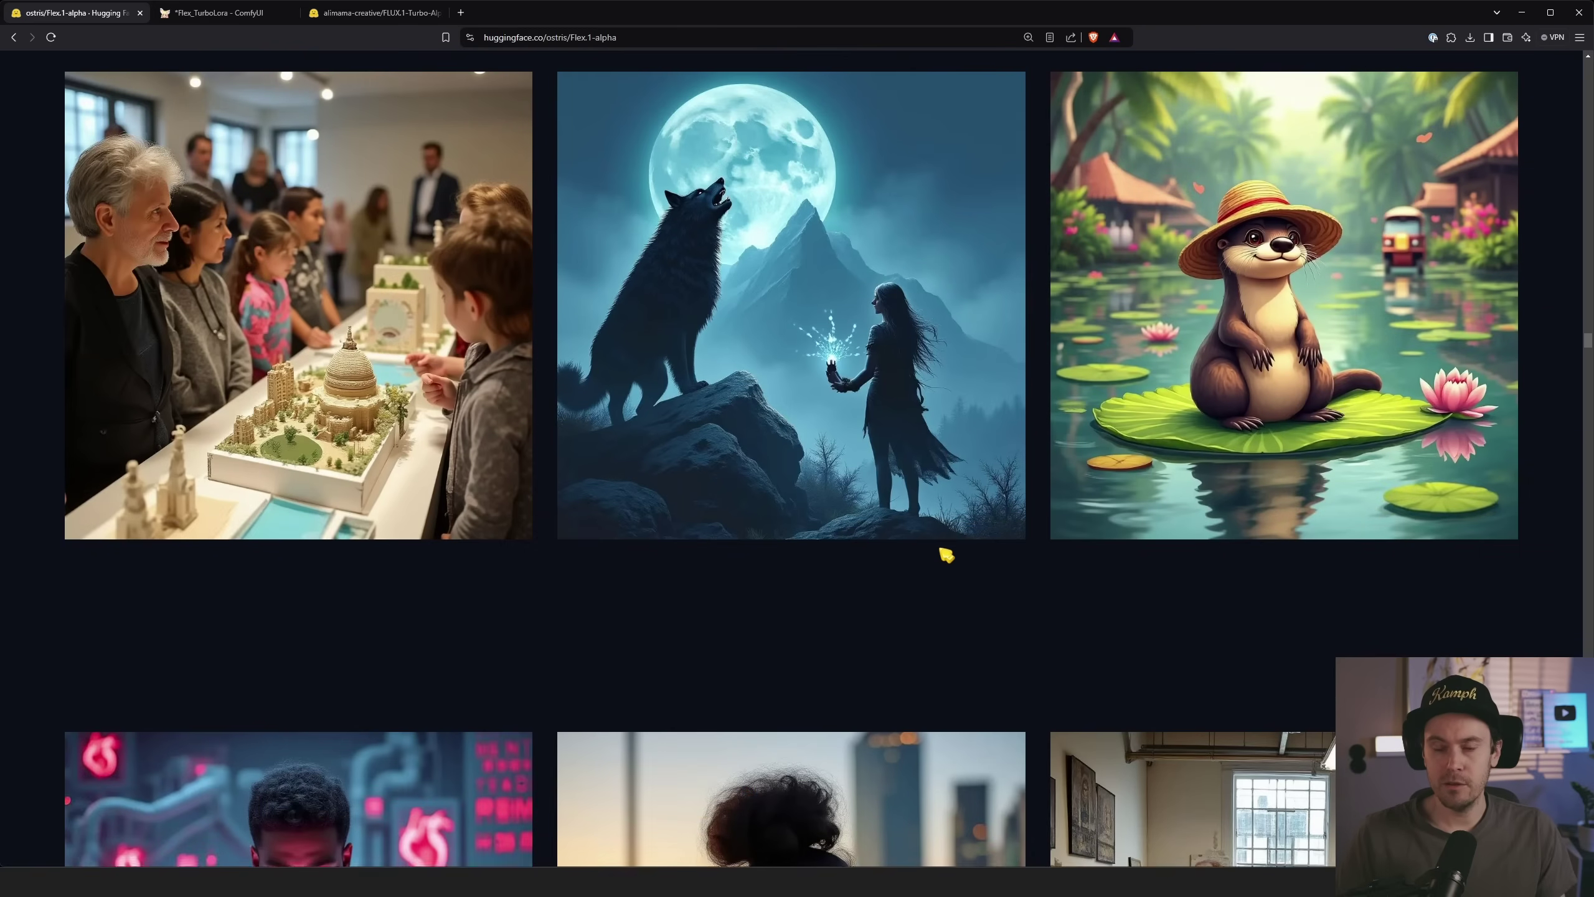
scroll(963, 574, down, 10)
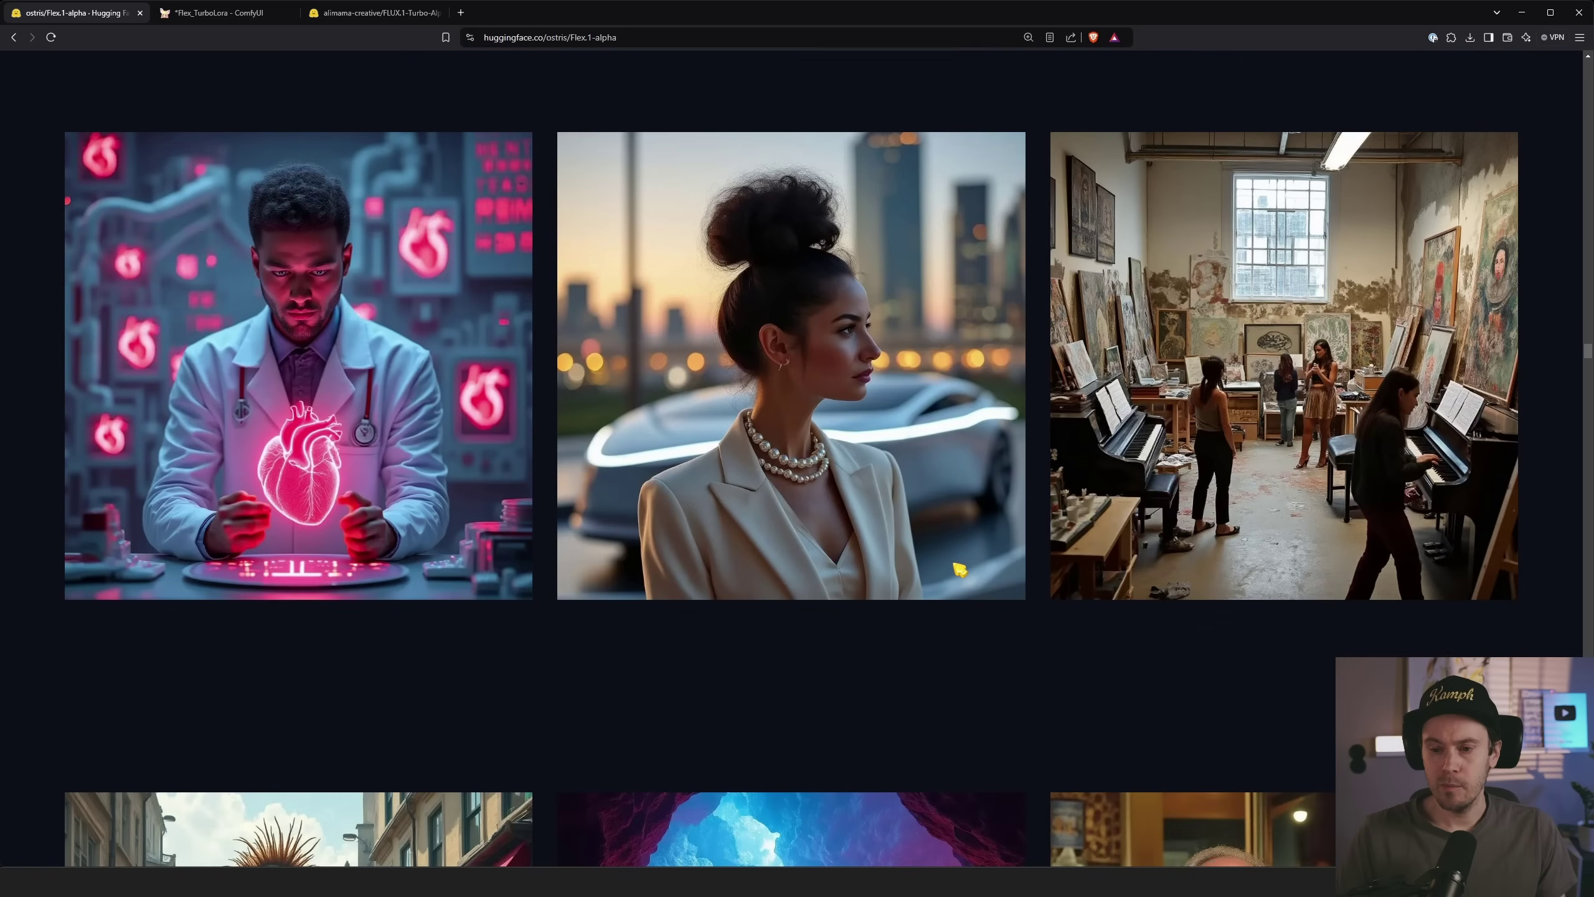
scroll(959, 569, down, 9)
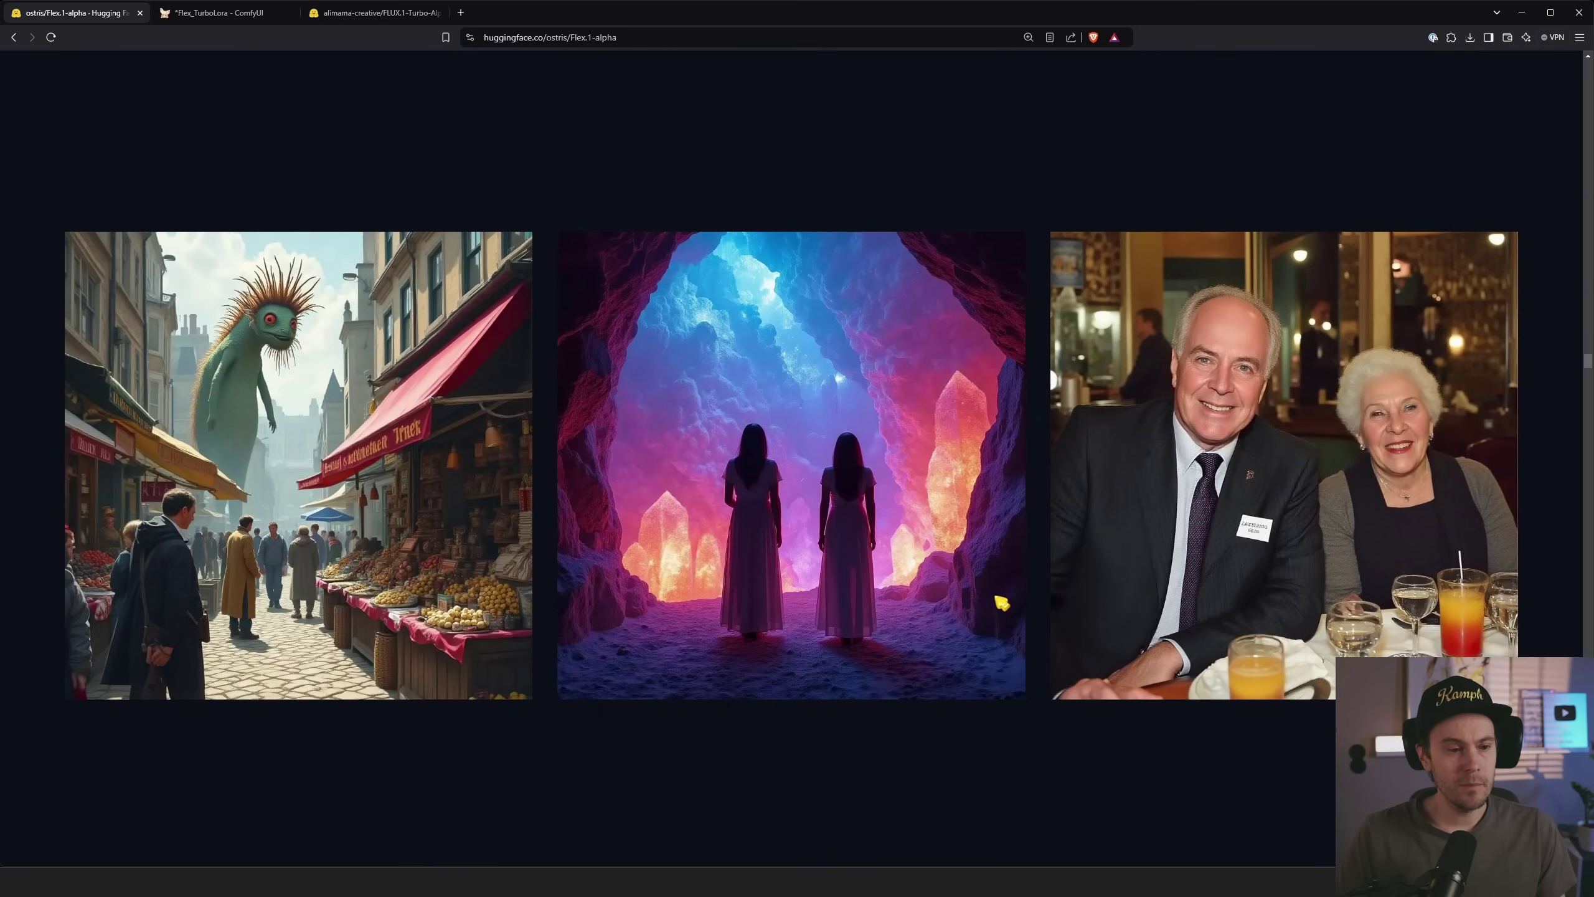
scroll(988, 598, down, 7)
scroll(980, 590, down, 6)
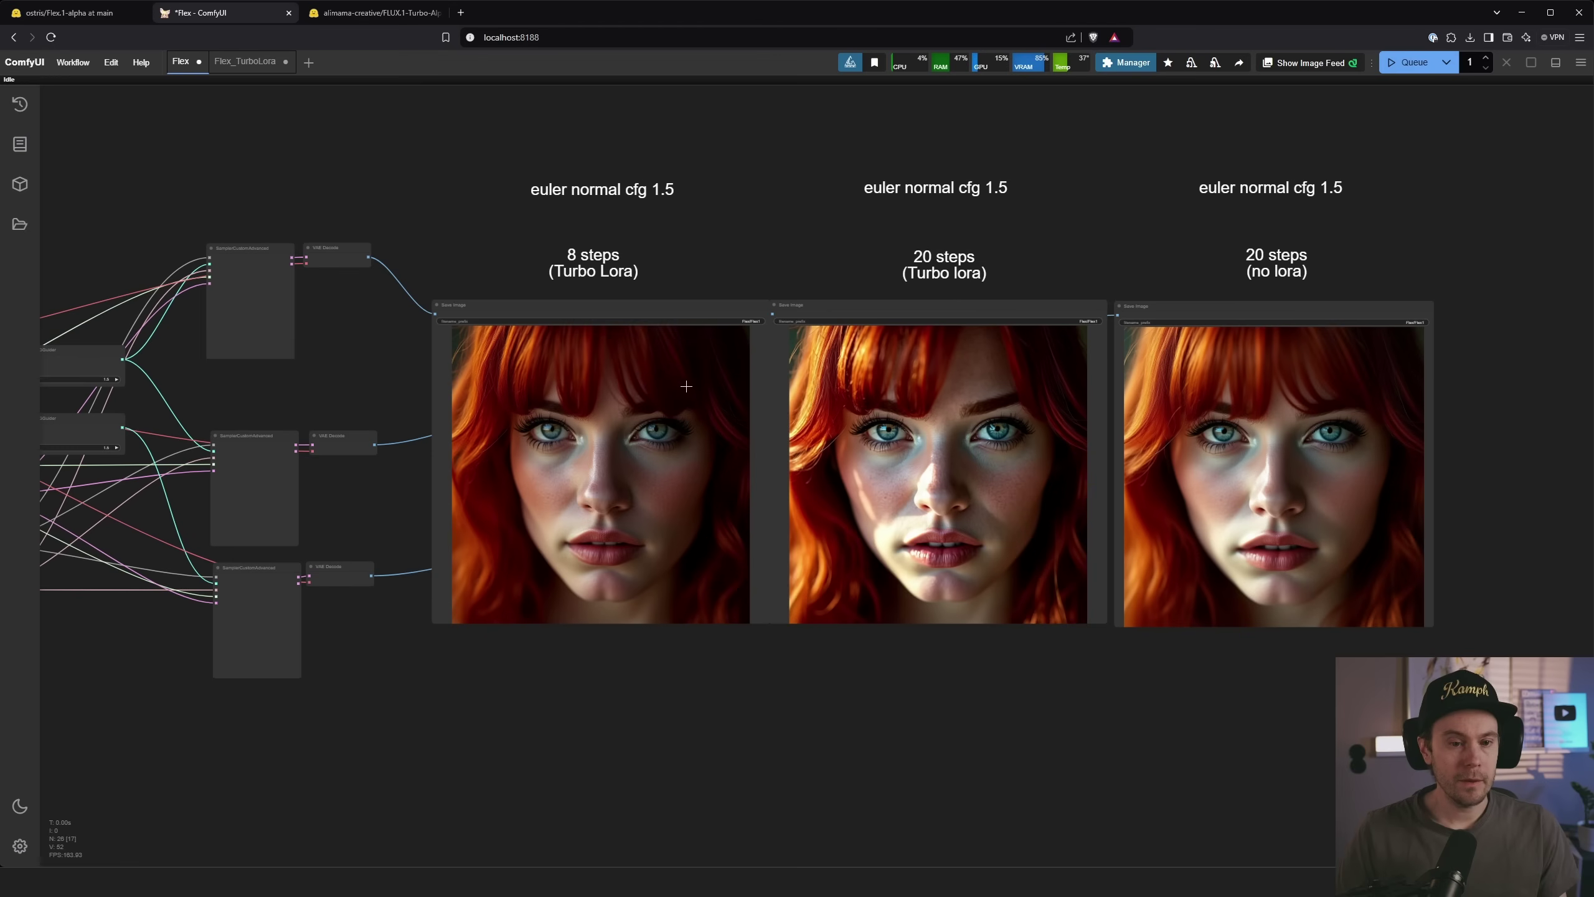
Step: Pan the Flex canvas to the 20 steps (no lora) portrait and zoom in on the three results
drag(420, 705, 799, 717)
drag(1182, 753, 609, 698)
scroll(614, 701, up, 2)
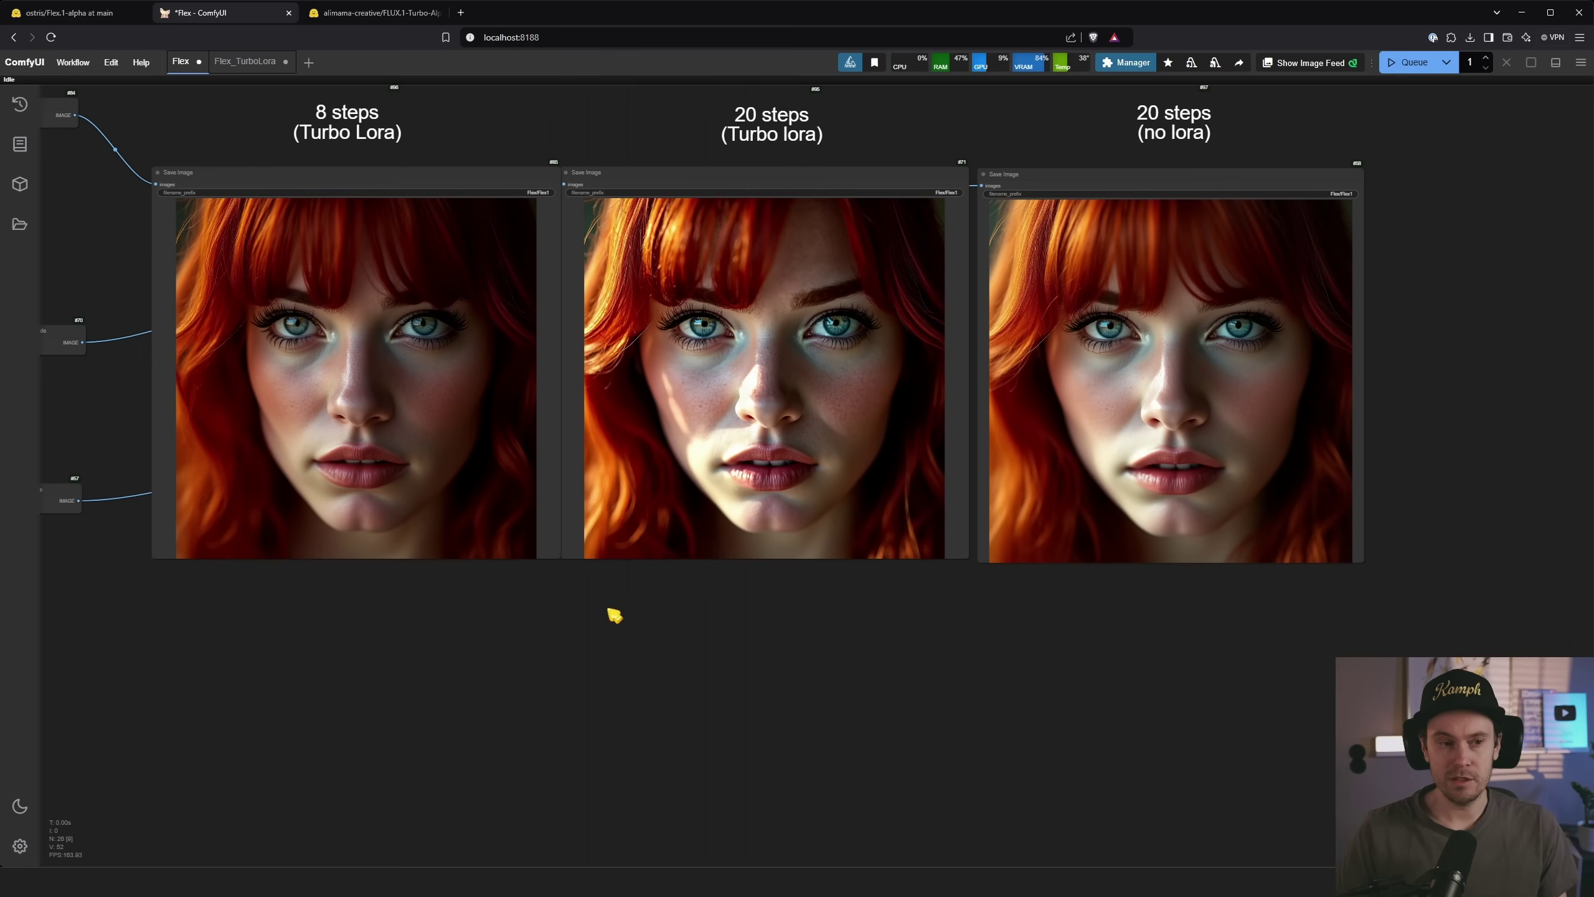
drag(104, 266, 721, 374)
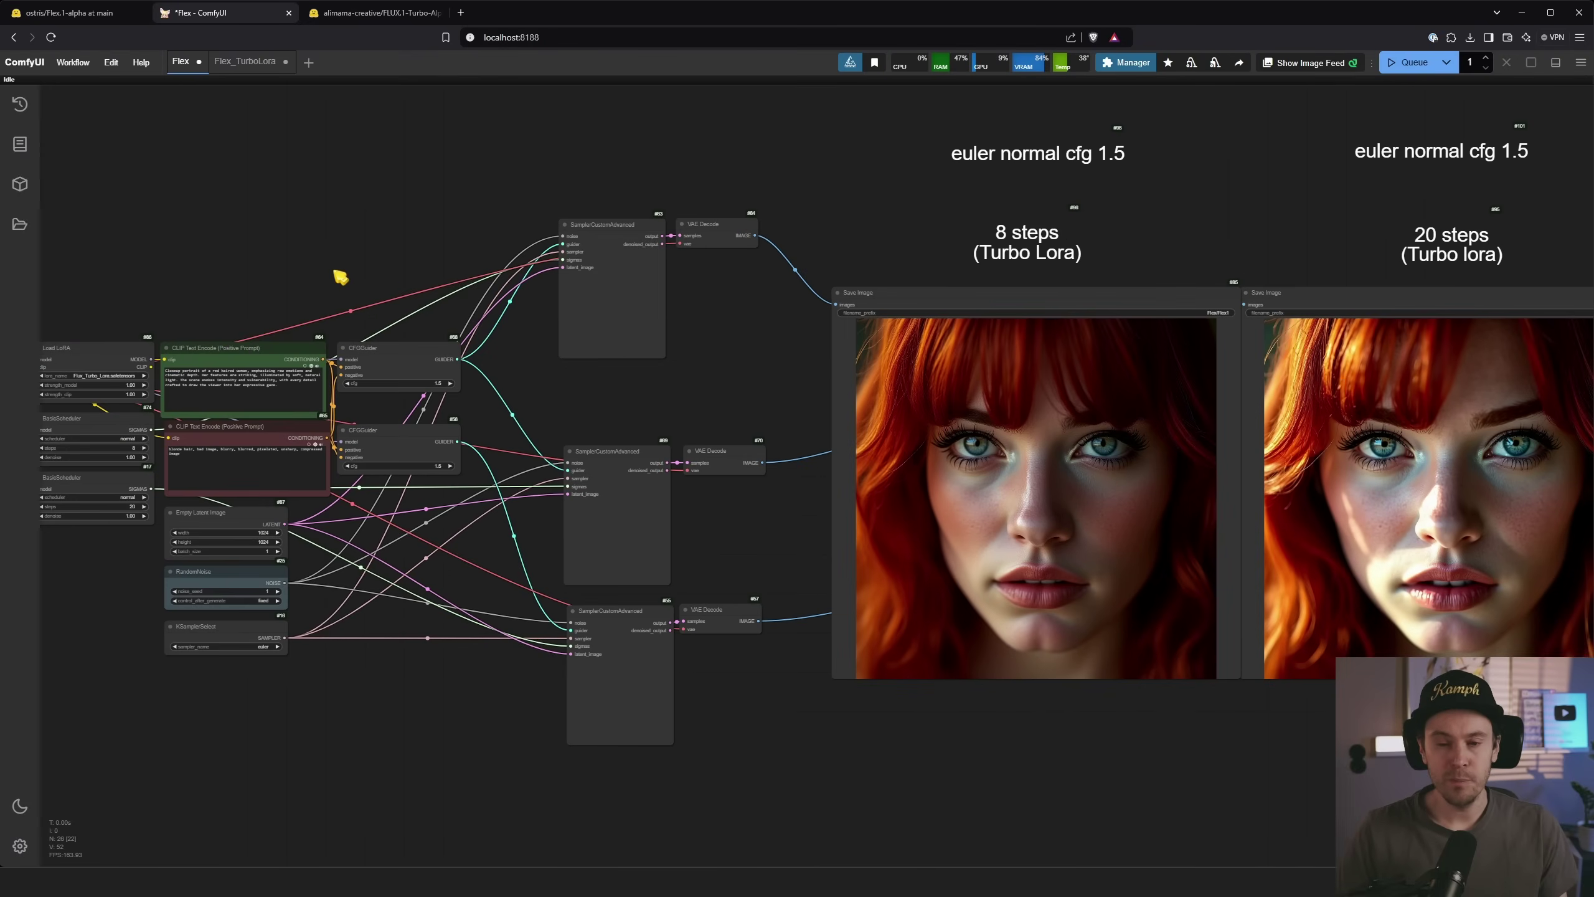
drag(590, 405, 896, 380)
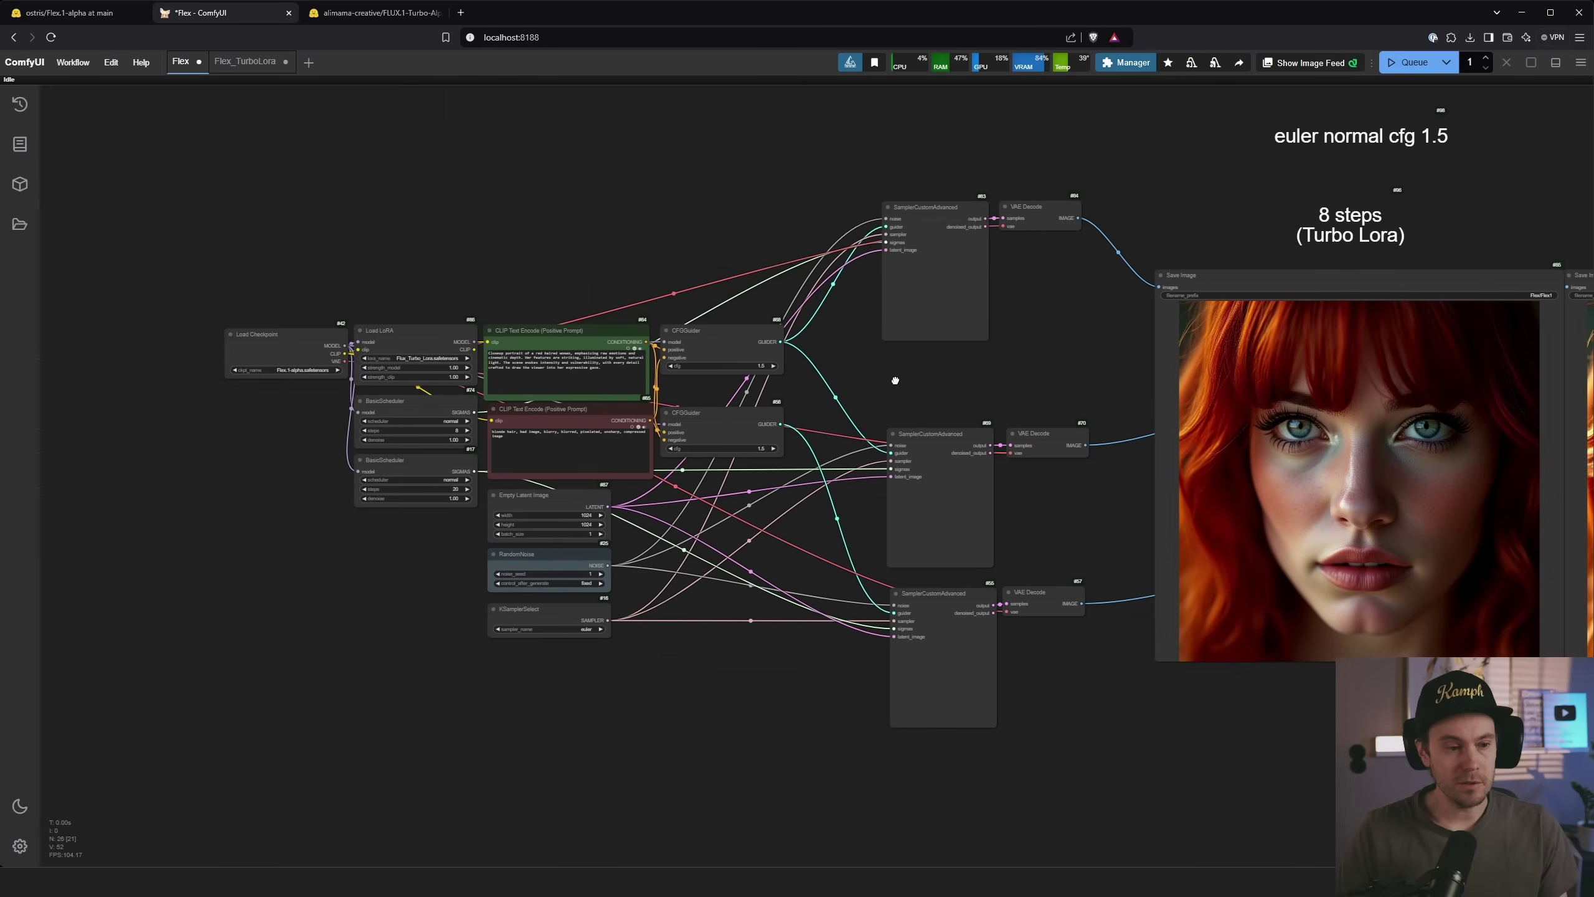
Step: Return to the Flex_TurboLora workflow, adjust the zoom, then bring up Flex1_00103_.png in Photos
click(244, 61)
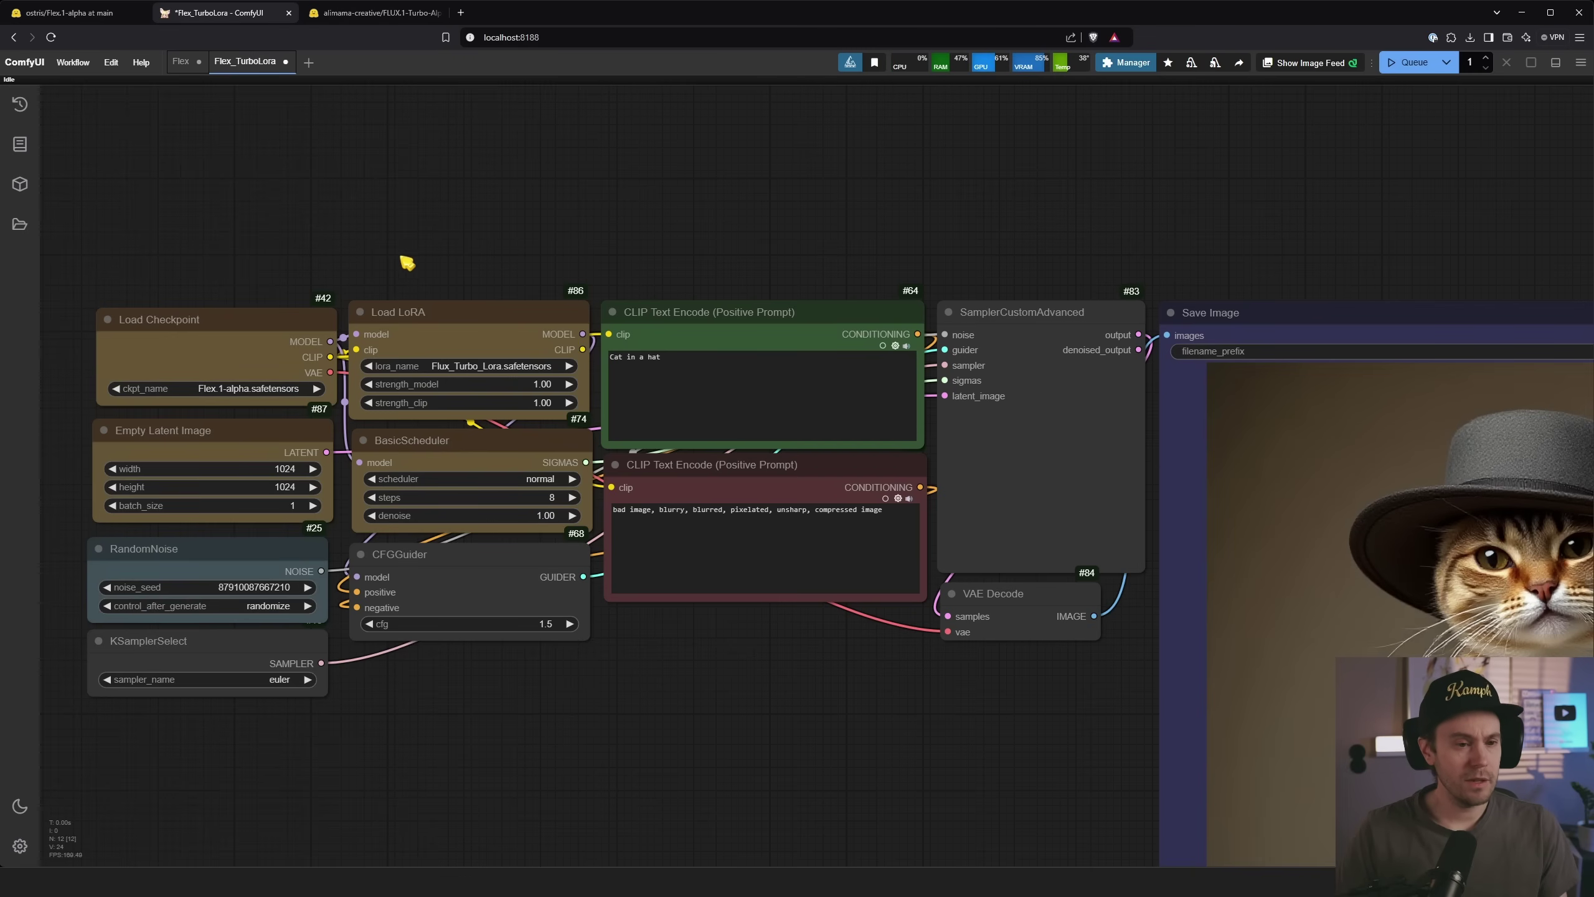
scroll(935, 375, down, 2)
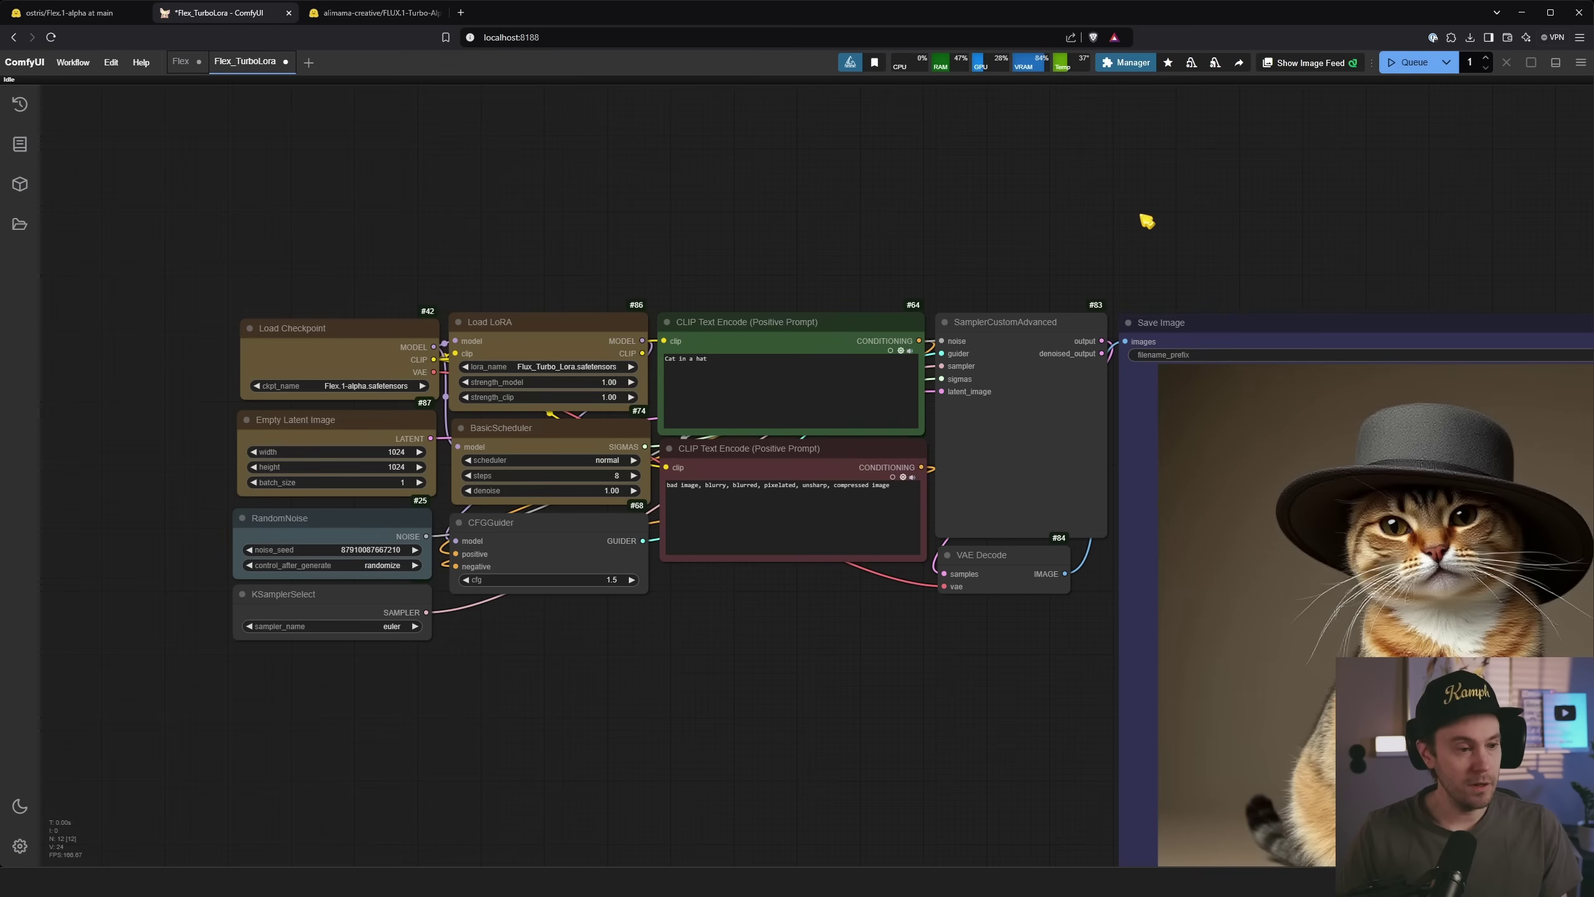
scroll(445, 288, up, 3)
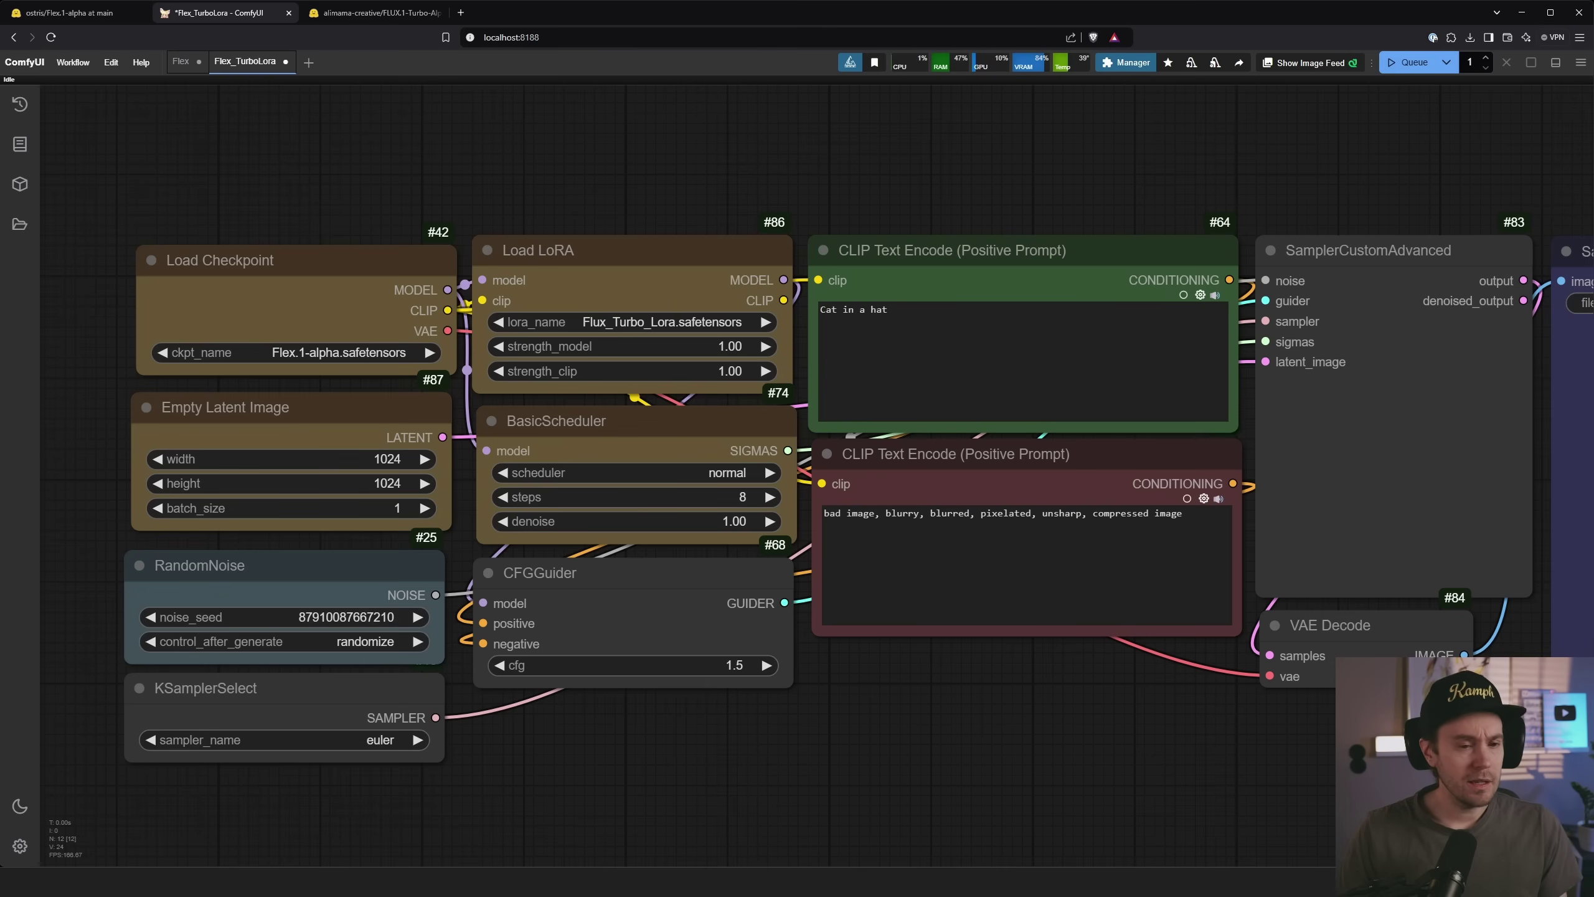
key(alt+Tab)
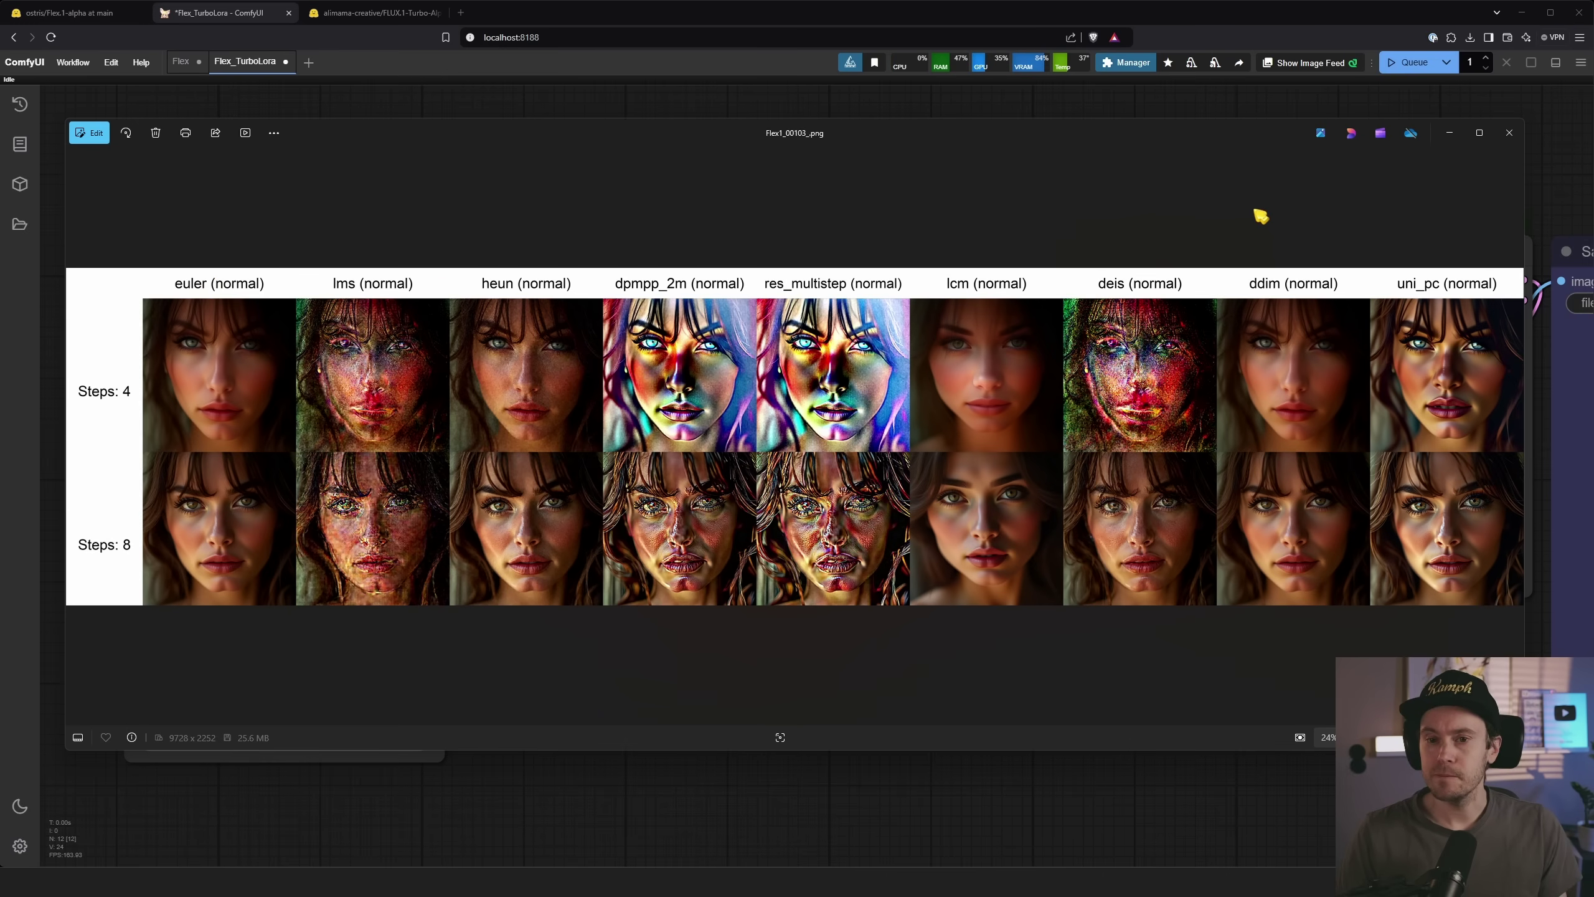
Step: Maximize the sampler grid and zoom in to read the 4- and 8-step labels
double_click(967, 142)
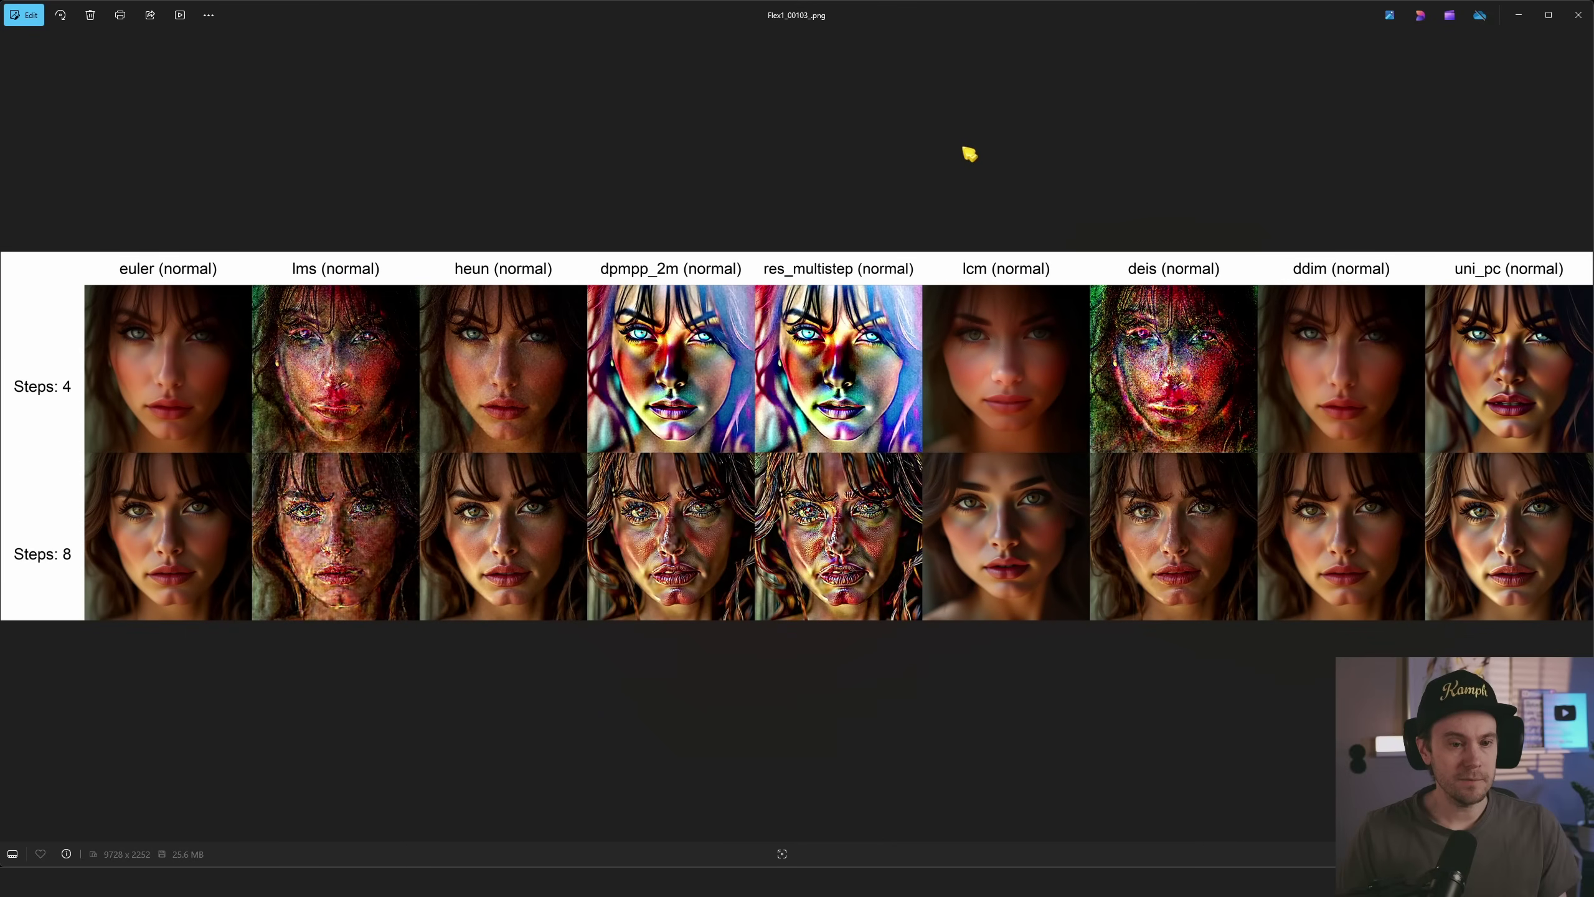
scroll(80, 502, up, 7)
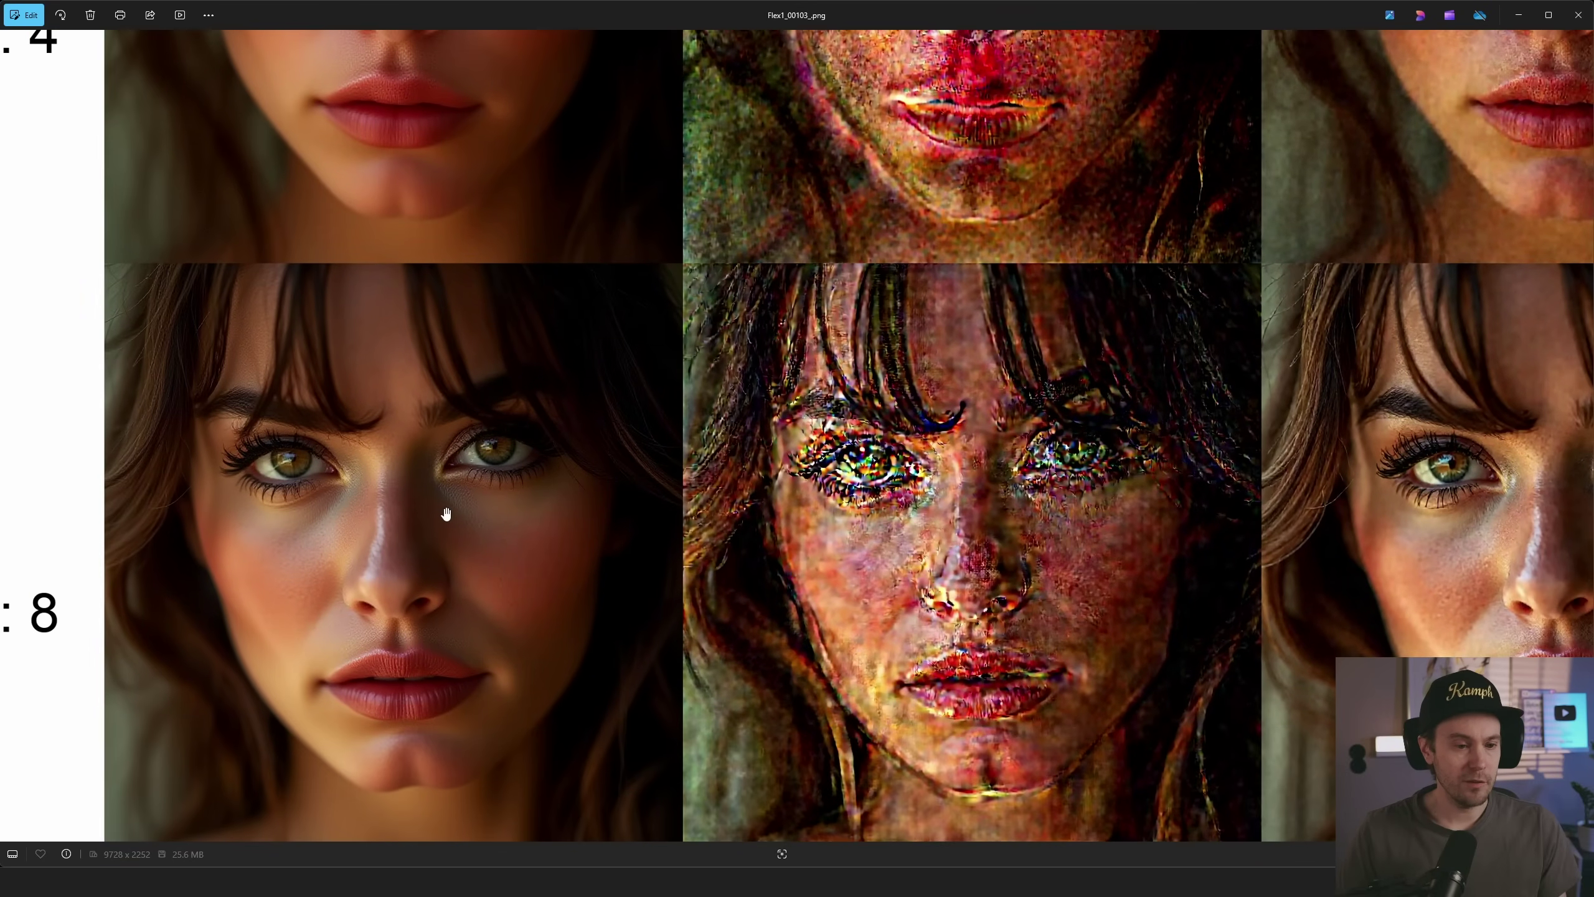
drag(445, 544, 527, 533)
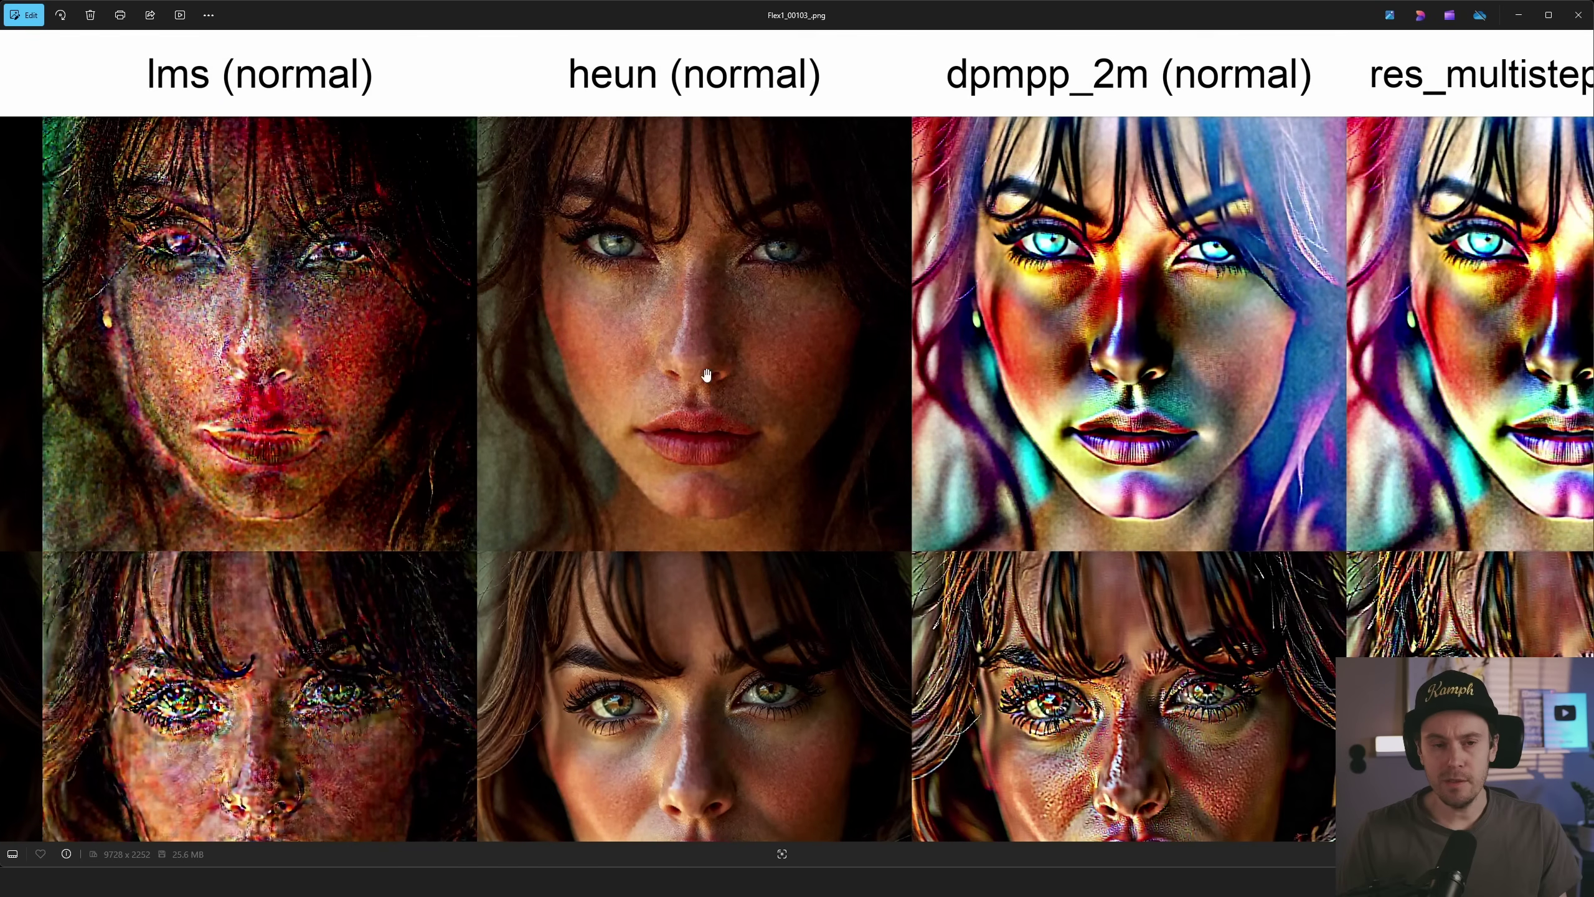
scroll(665, 628, down, 3)
scroll(656, 656, right, 2)
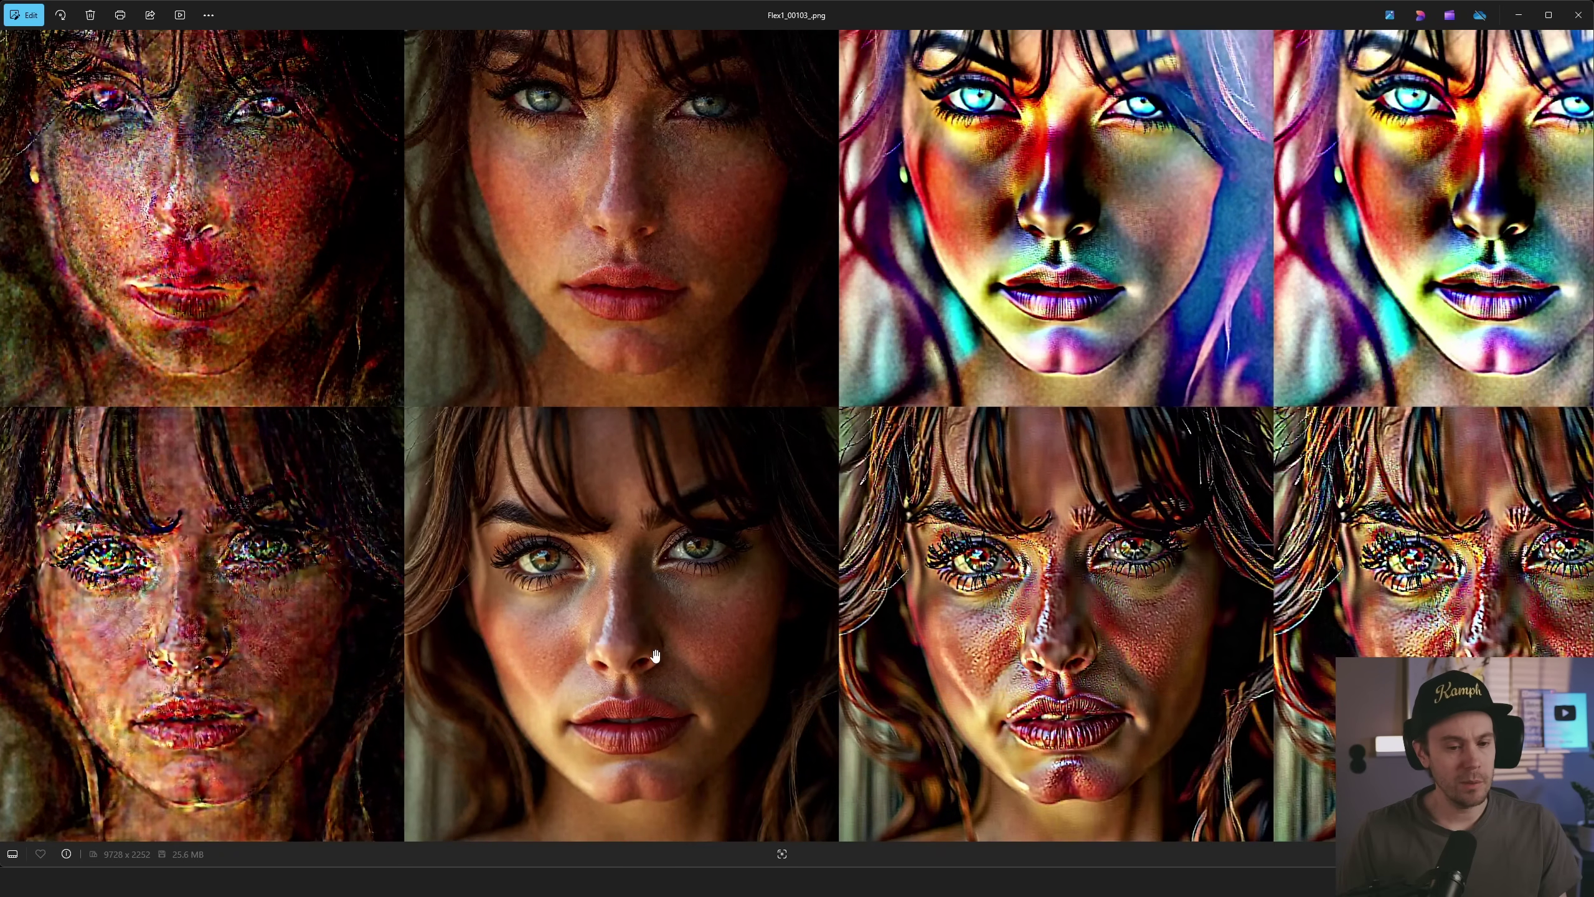
scroll(654, 656, up, 3)
scroll(665, 658, down, 1)
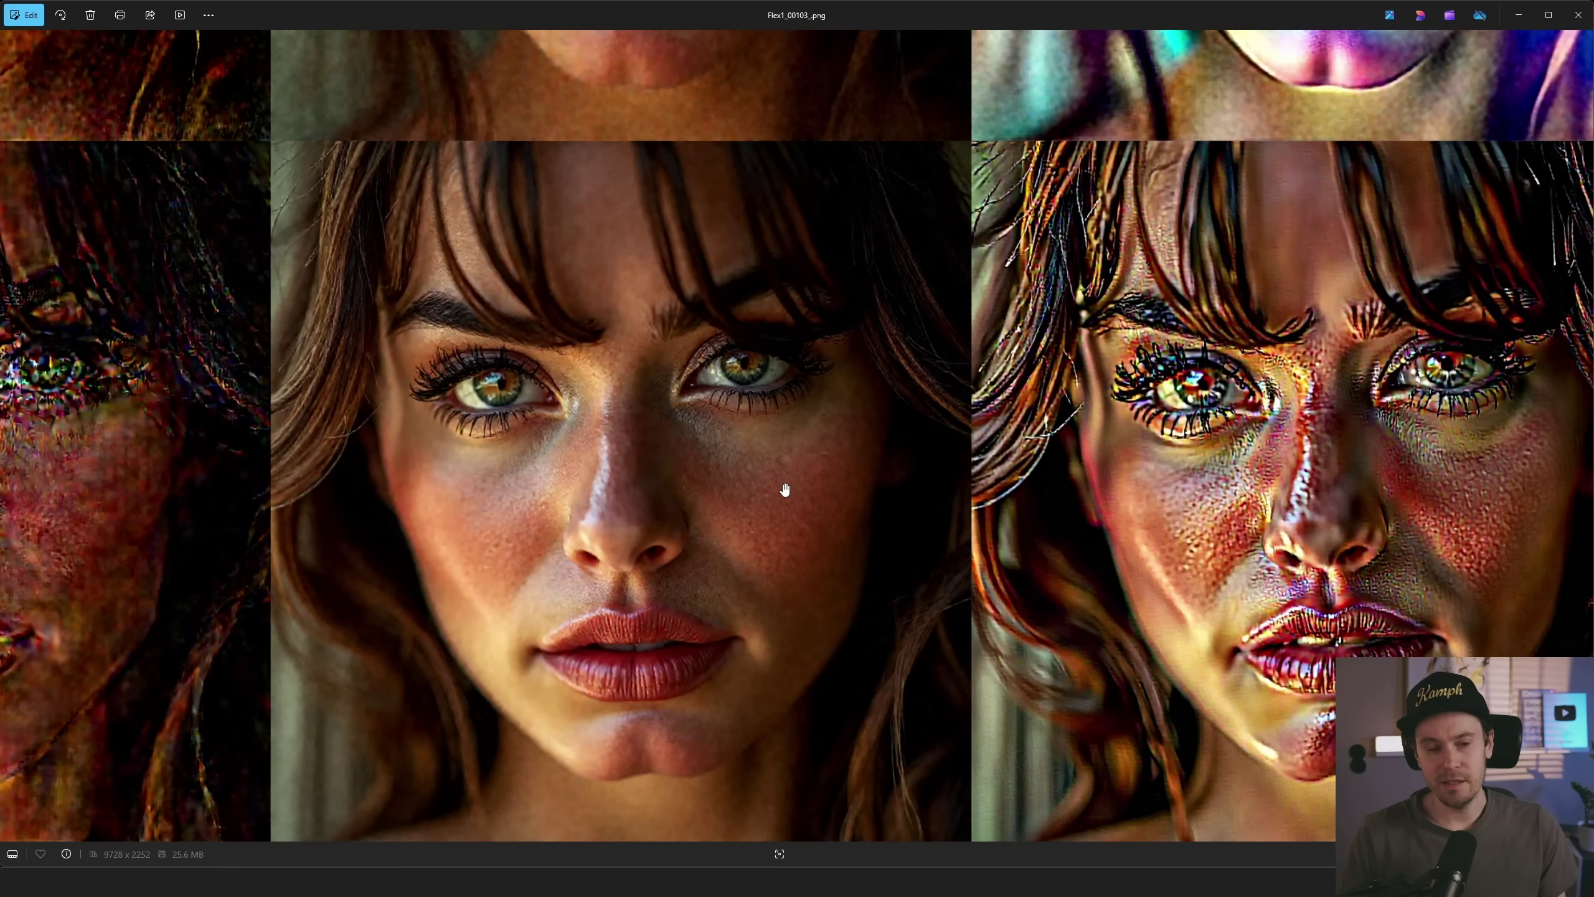
scroll(776, 473, down, 5)
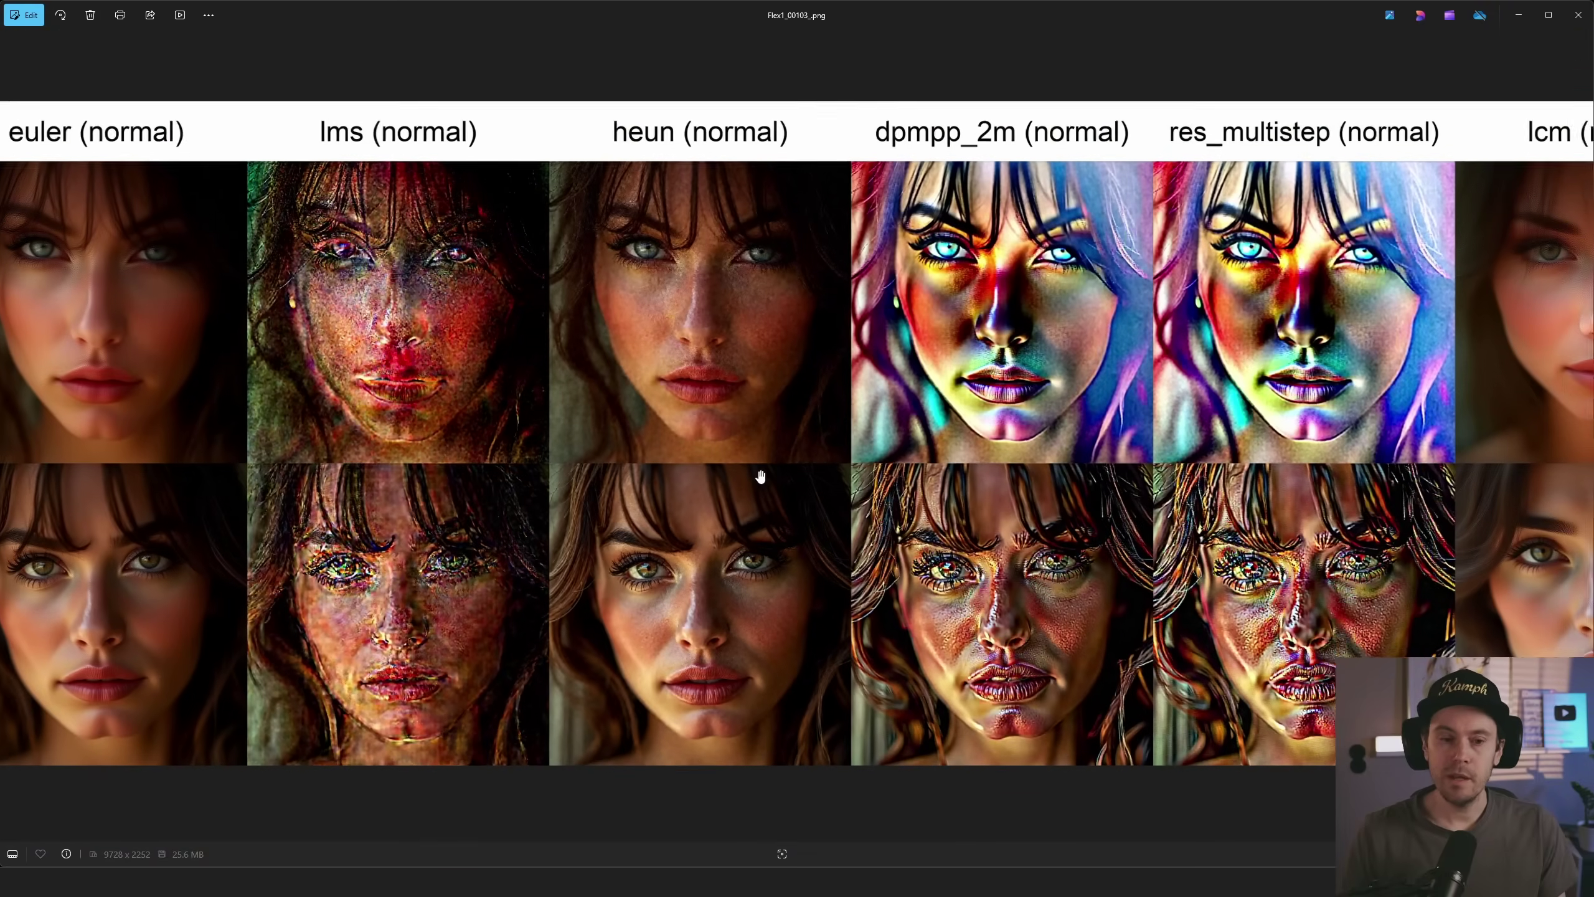
scroll(761, 477, down, 2)
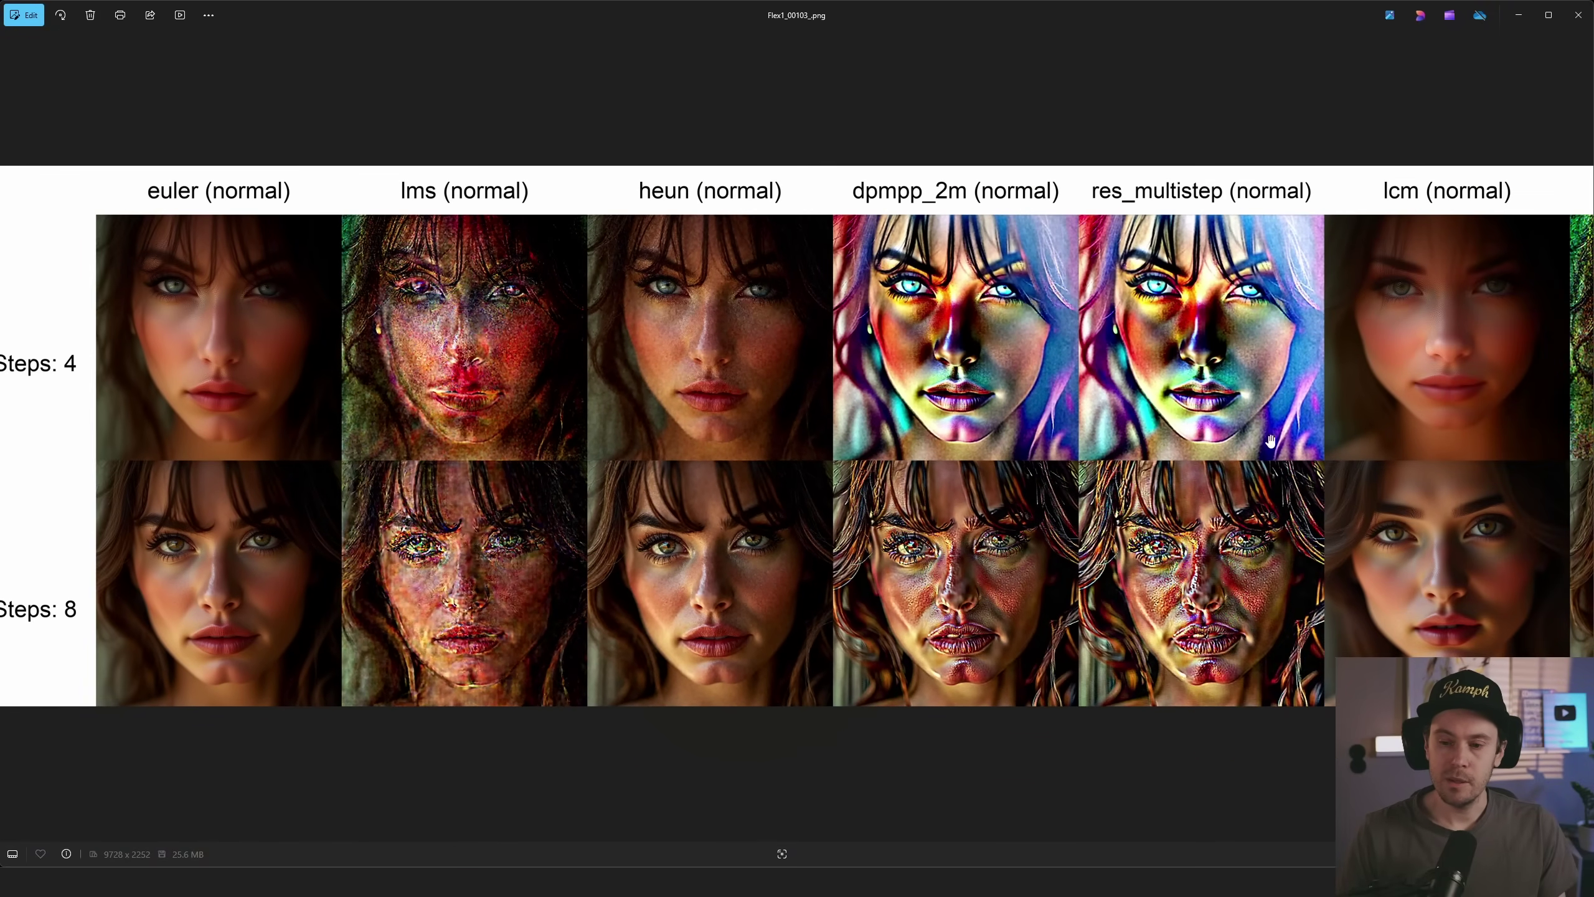
Step: Pan across the deis, ddim, uni_pc, heun and dpmpp_2m columns back to euler, then close Photos
drag(1493, 449, 627, 458)
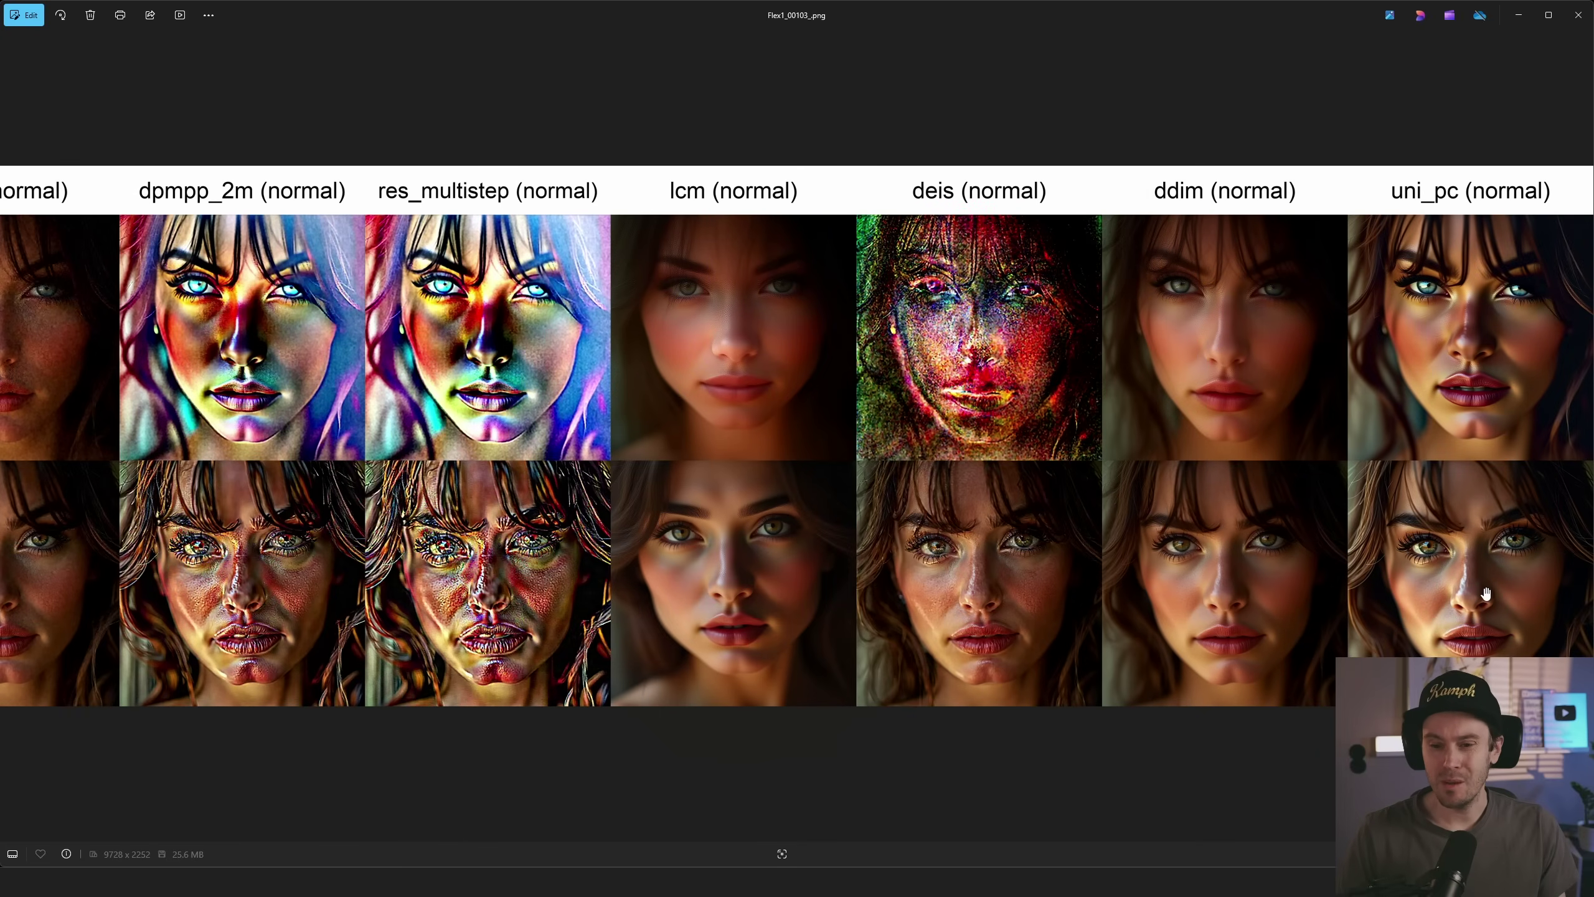
scroll(1477, 518, up, 3)
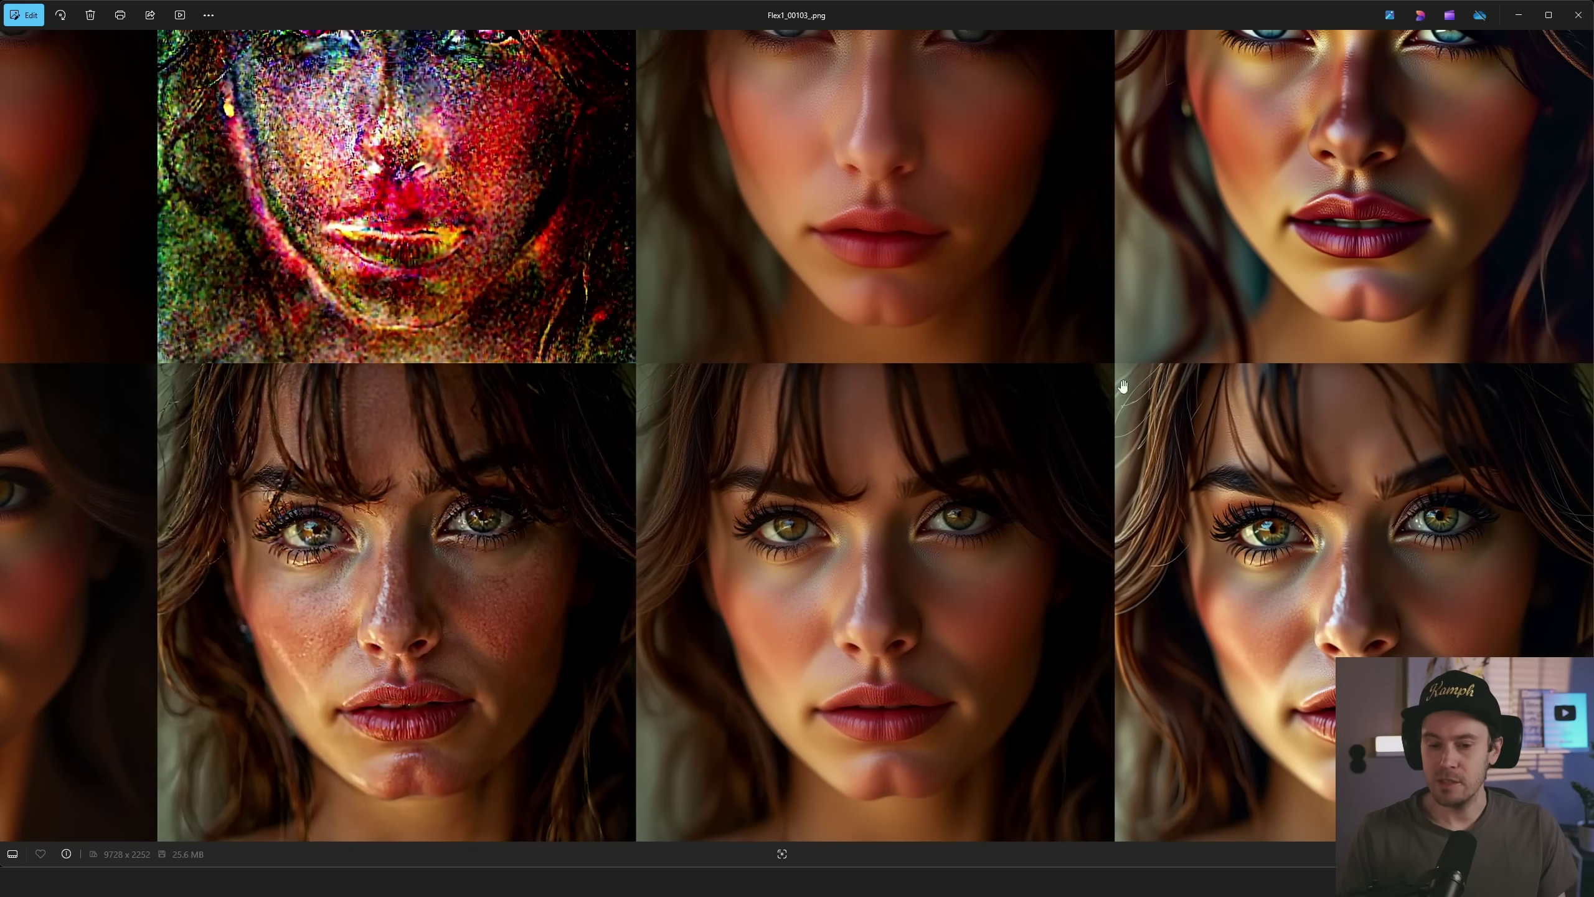
drag(646, 356, 1157, 332)
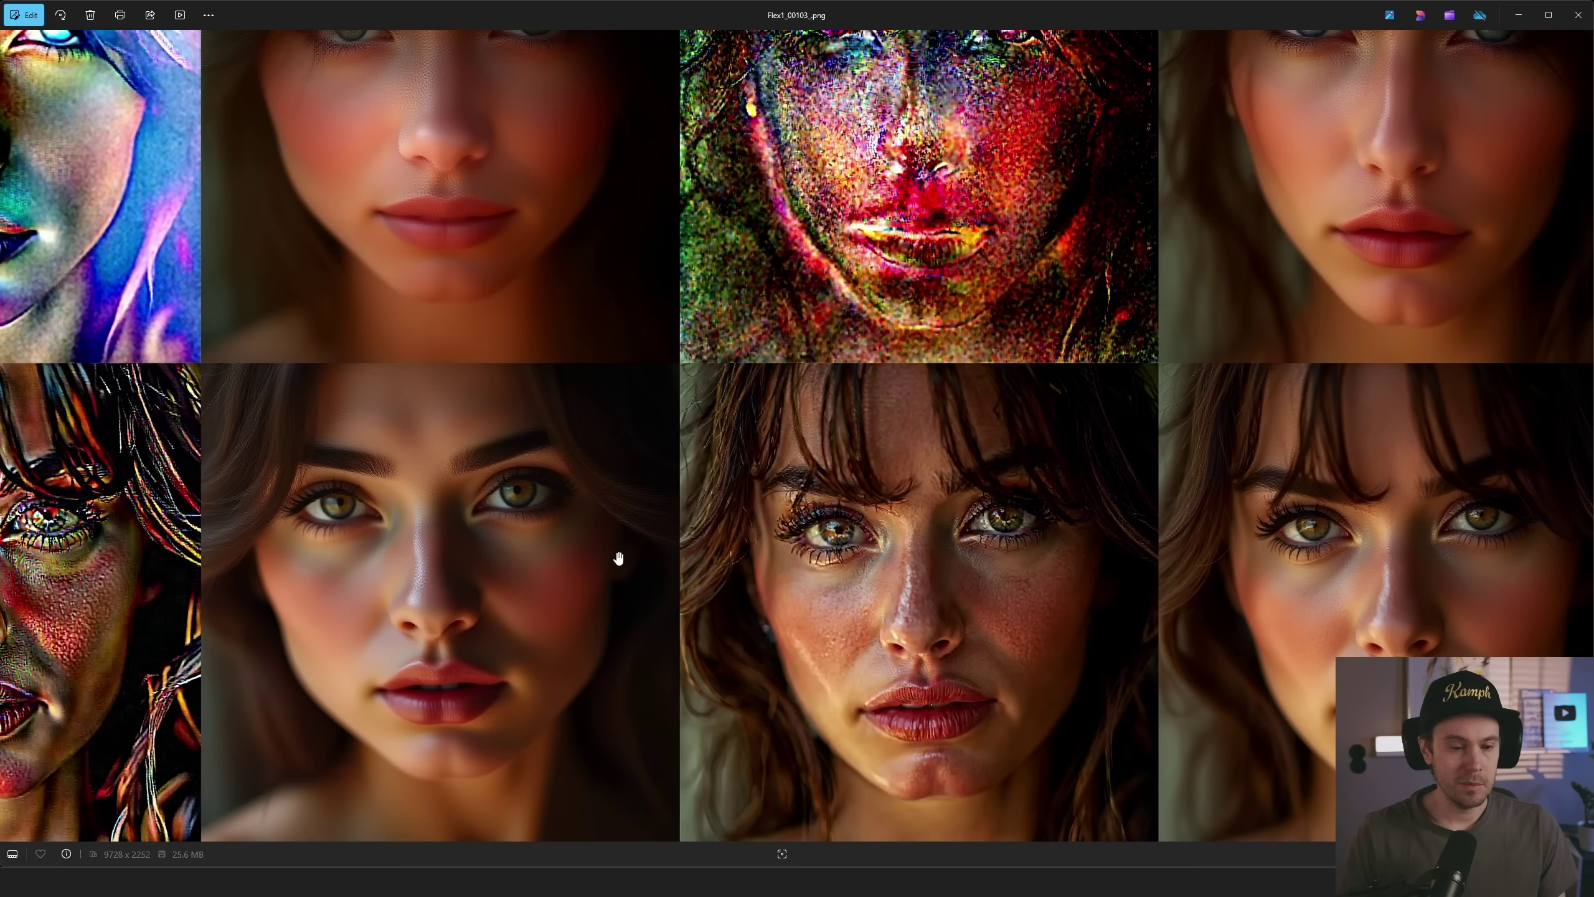
scroll(592, 536, down, 3)
drag(291, 512, 896, 511)
scroll(356, 516, down, 2)
drag(282, 540, 694, 364)
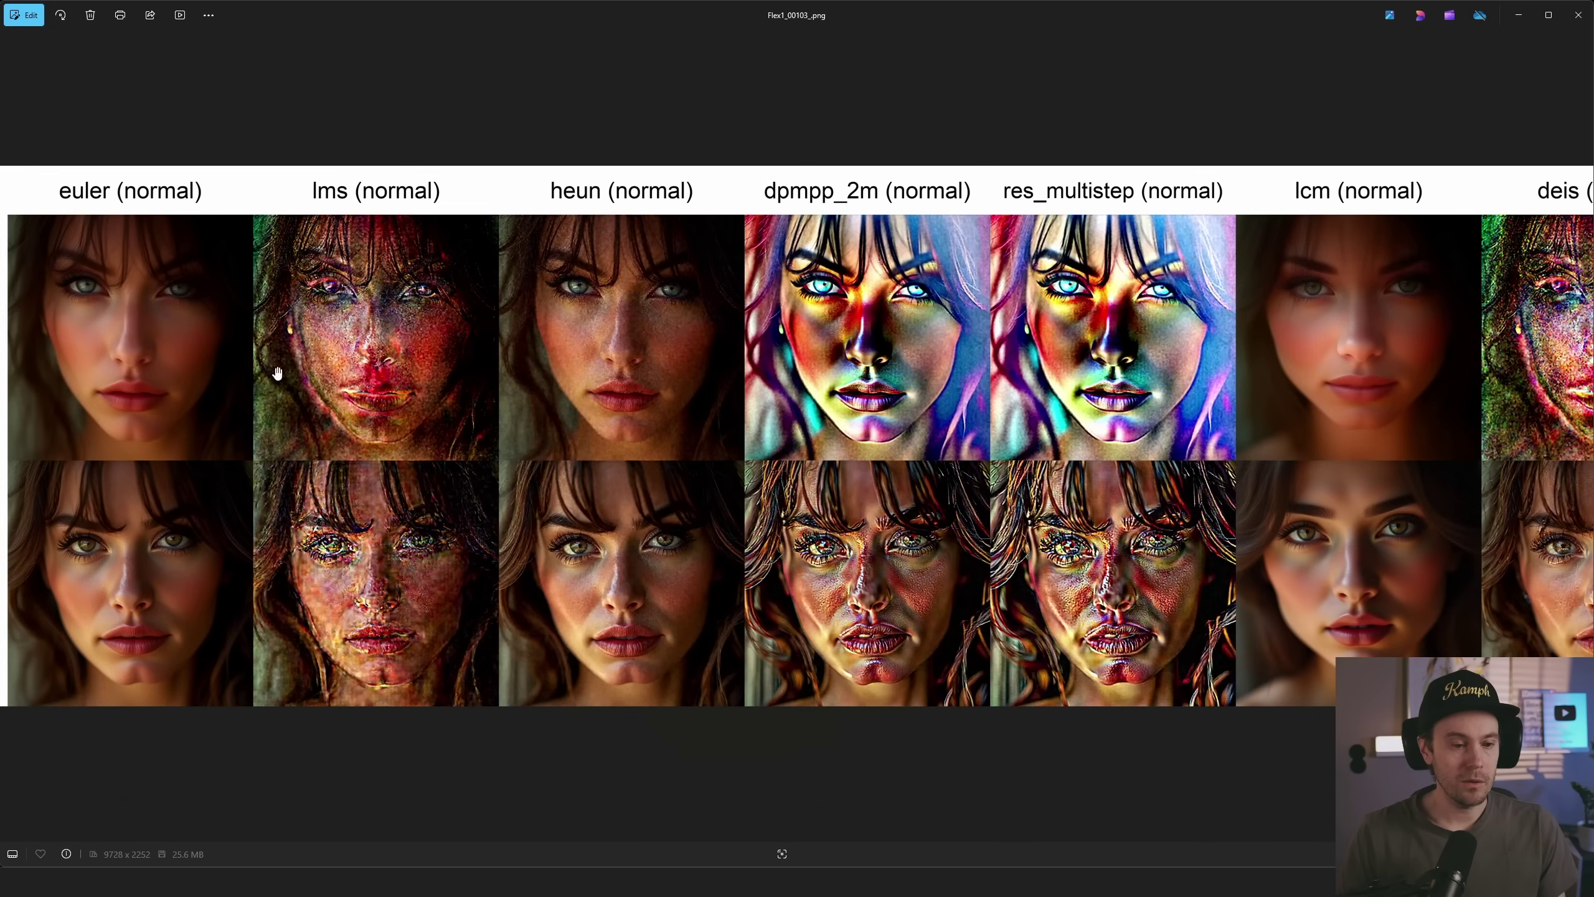
drag(277, 373, 559, 384)
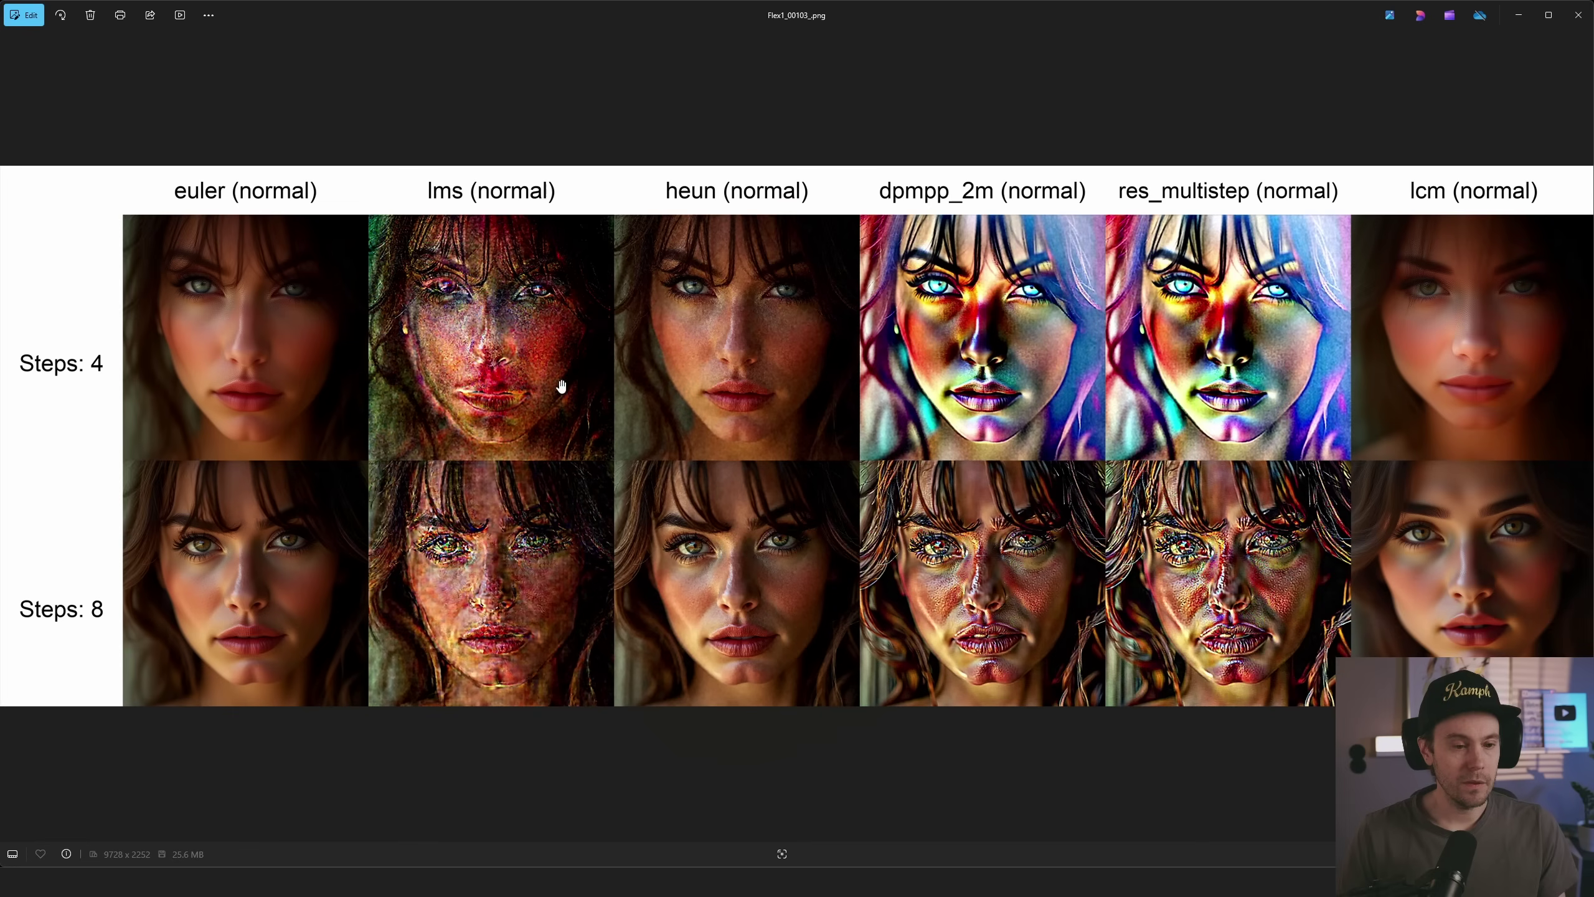
click(1579, 14)
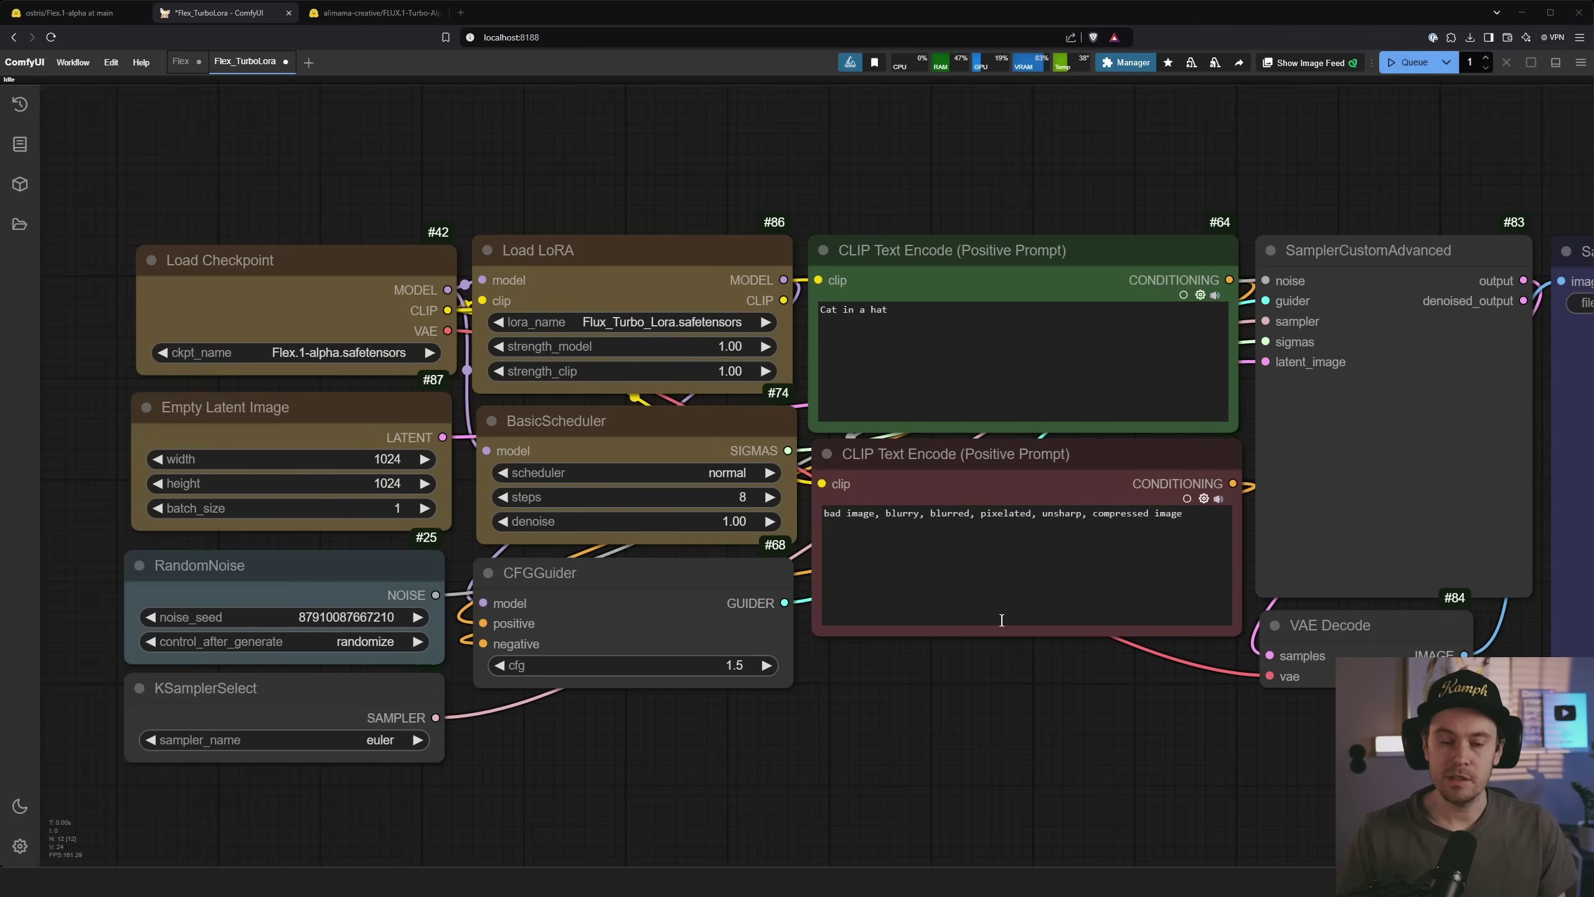
Step: Switch to the Flex workflow and pan across its 8-step Turbo LoRA, 20-step Turbo LoRA and no-LoRA portraits
scroll(1002, 620, down, 3)
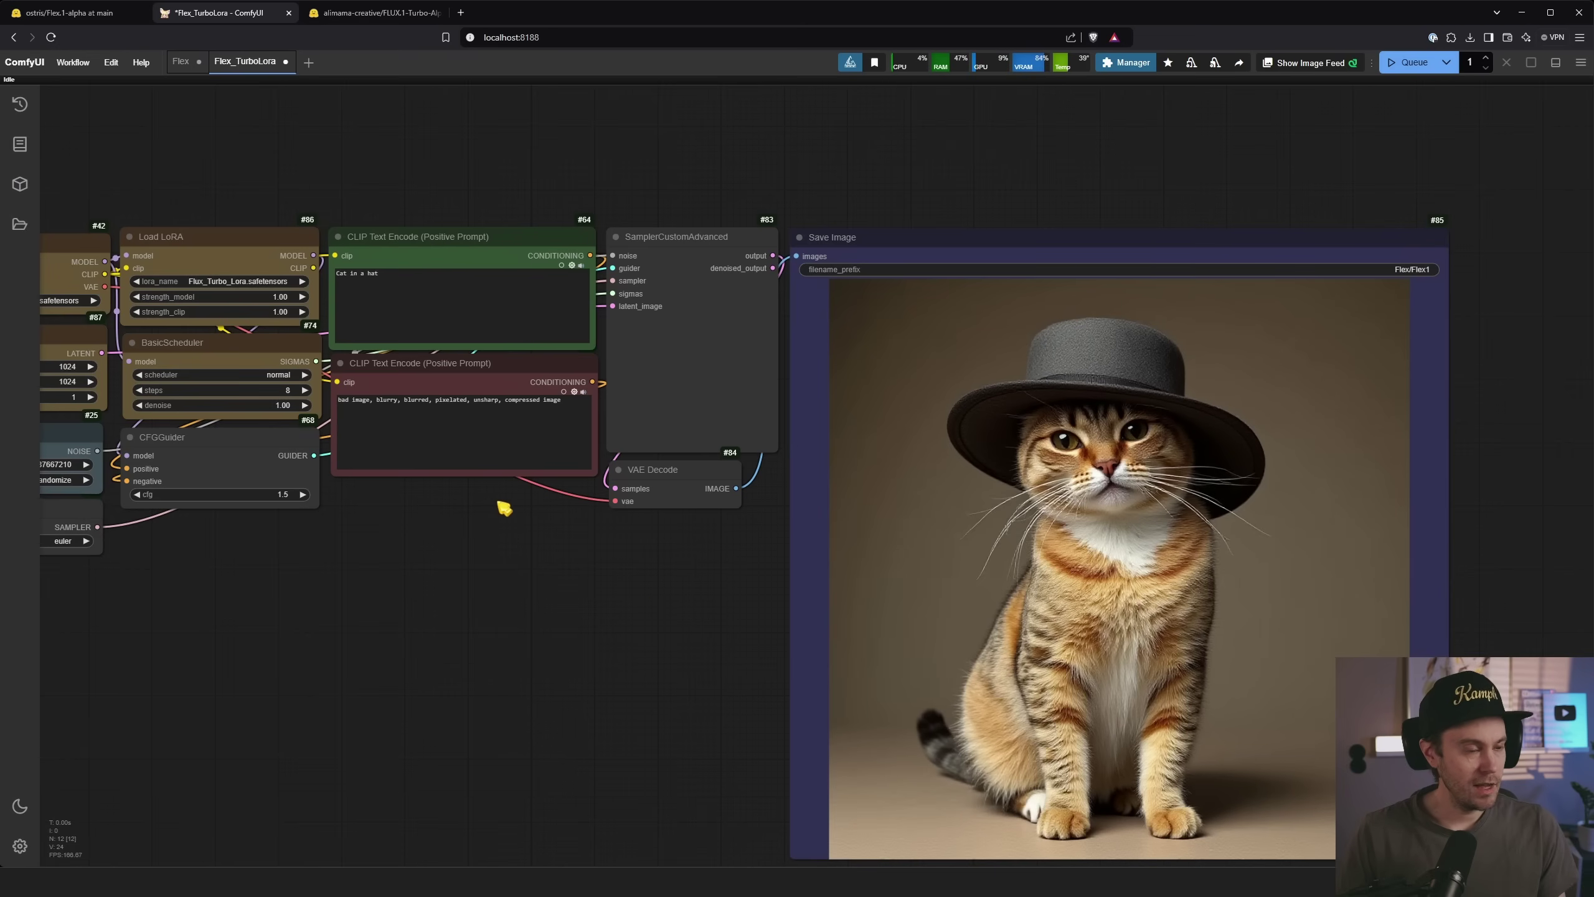
drag(504, 509, 641, 548)
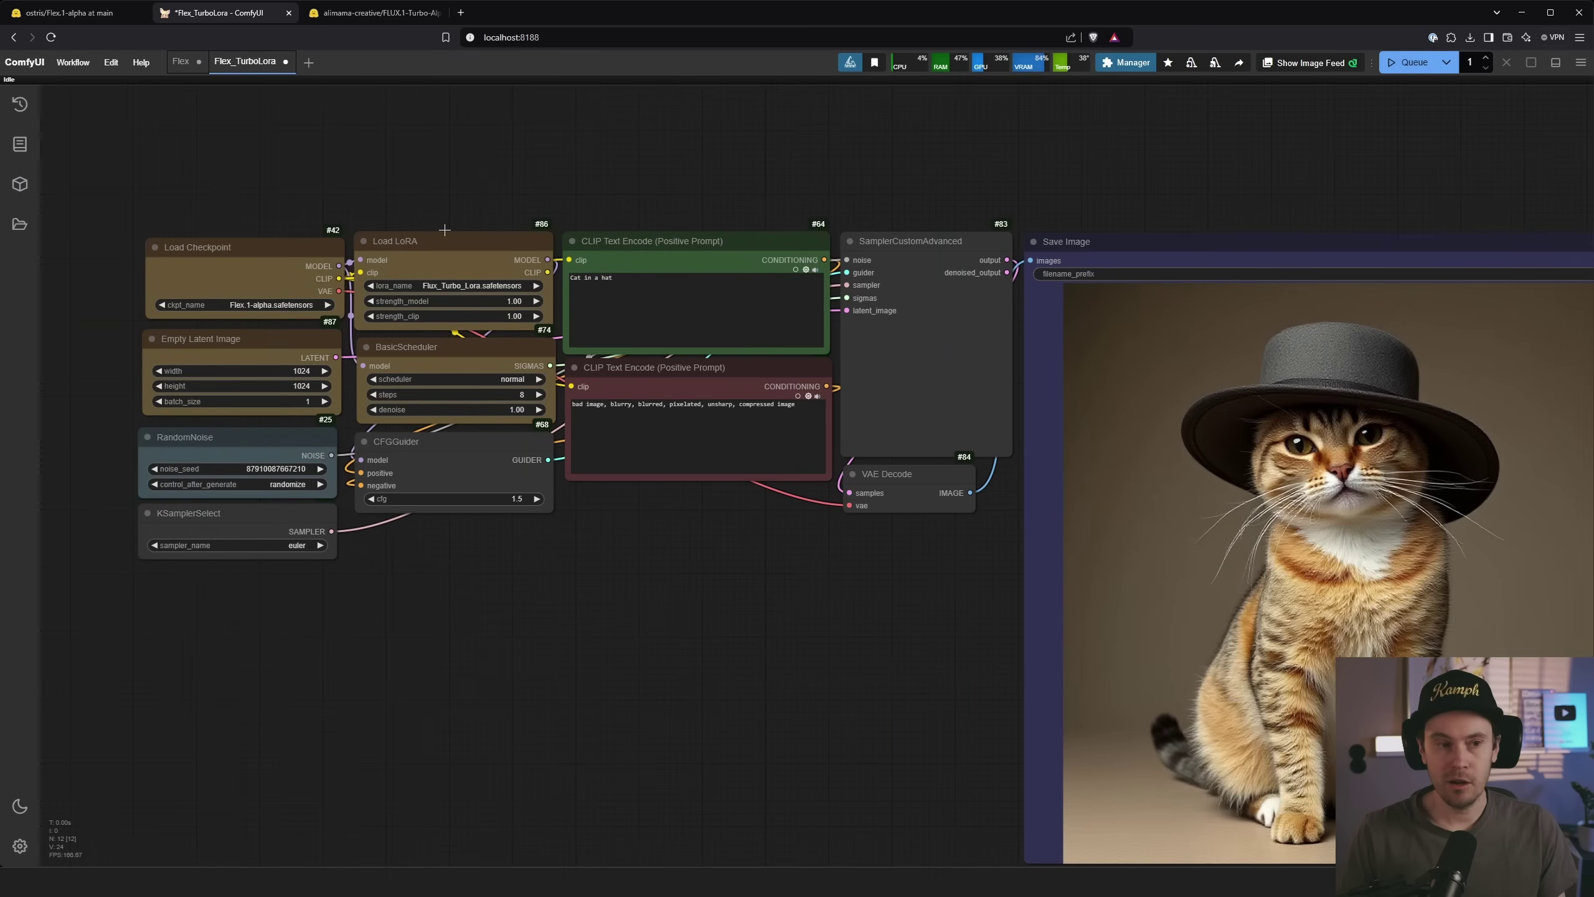
click(180, 61)
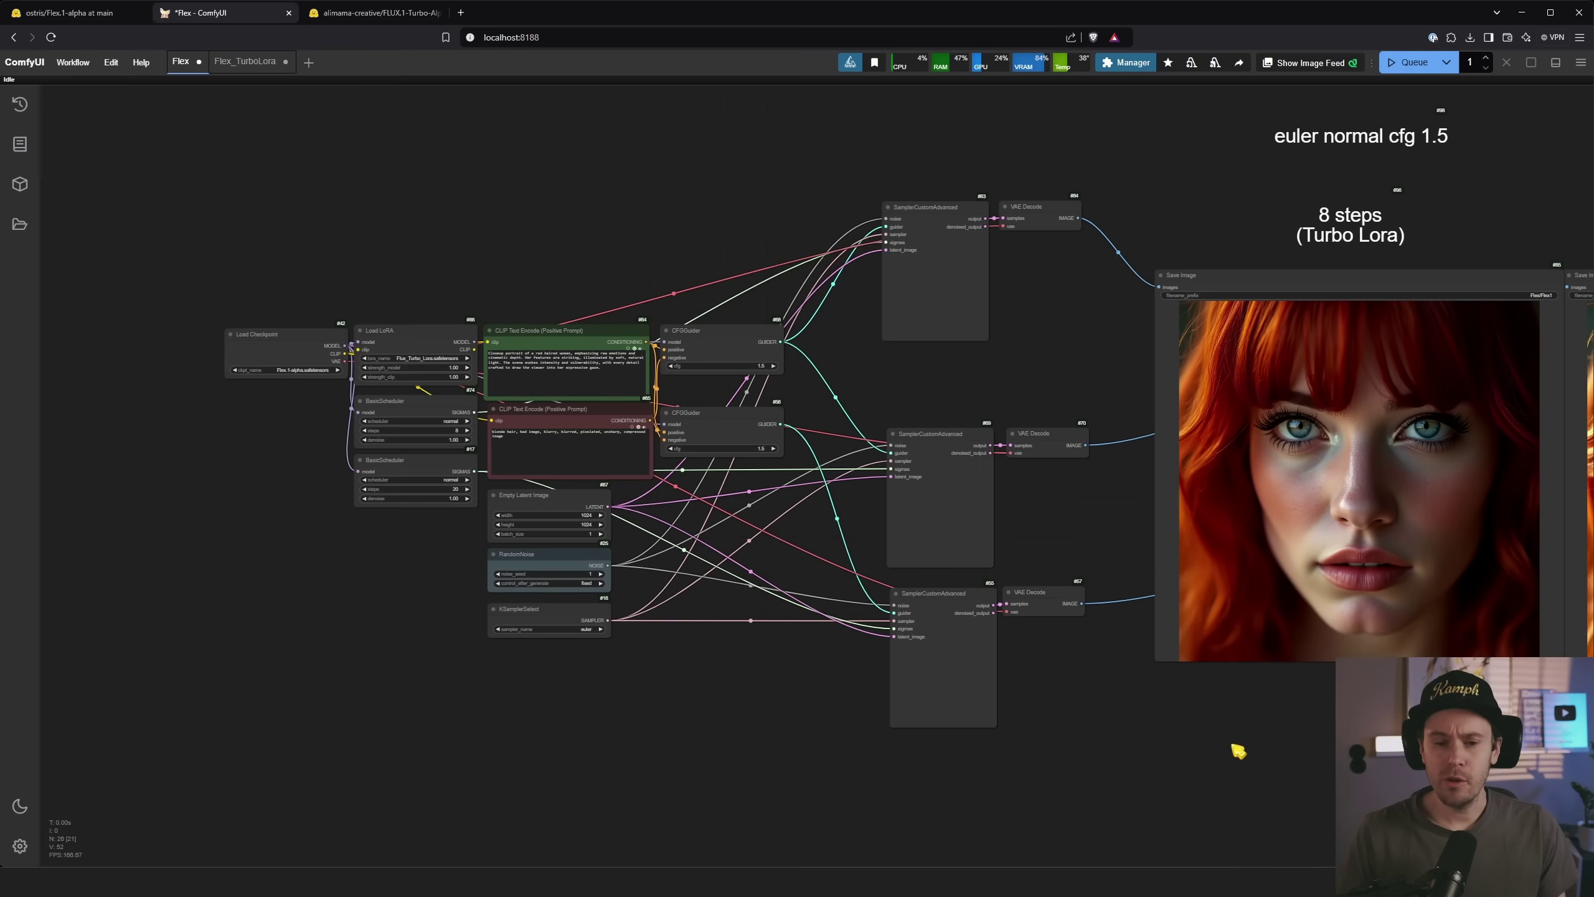
drag(1238, 750, 633, 645)
scroll(634, 644, right, 5)
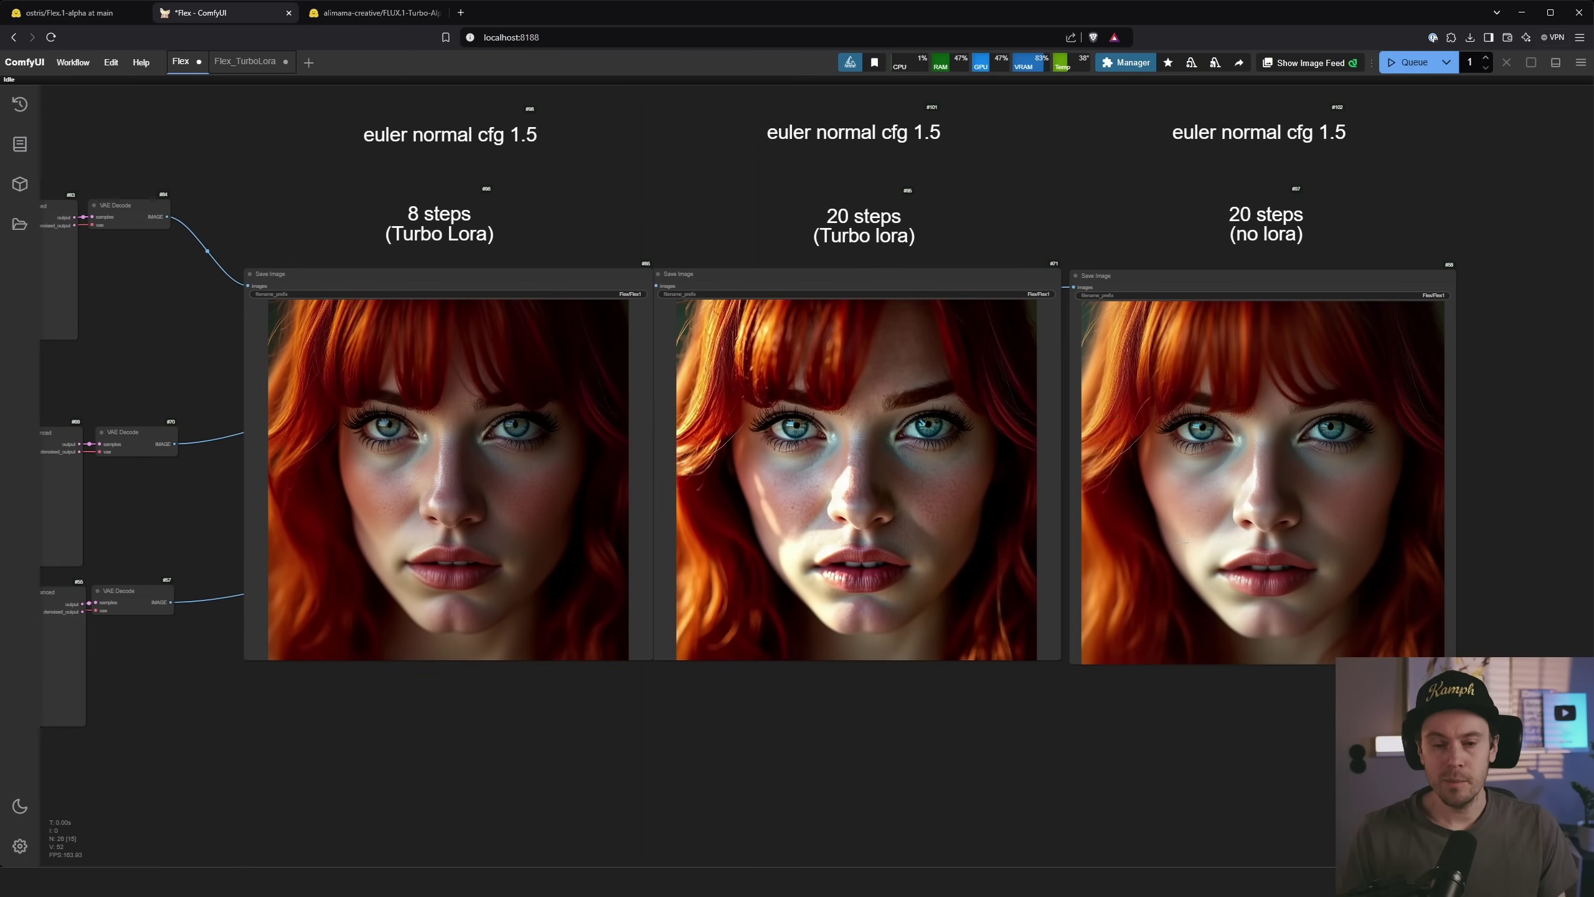
scroll(1487, 343, up, 2)
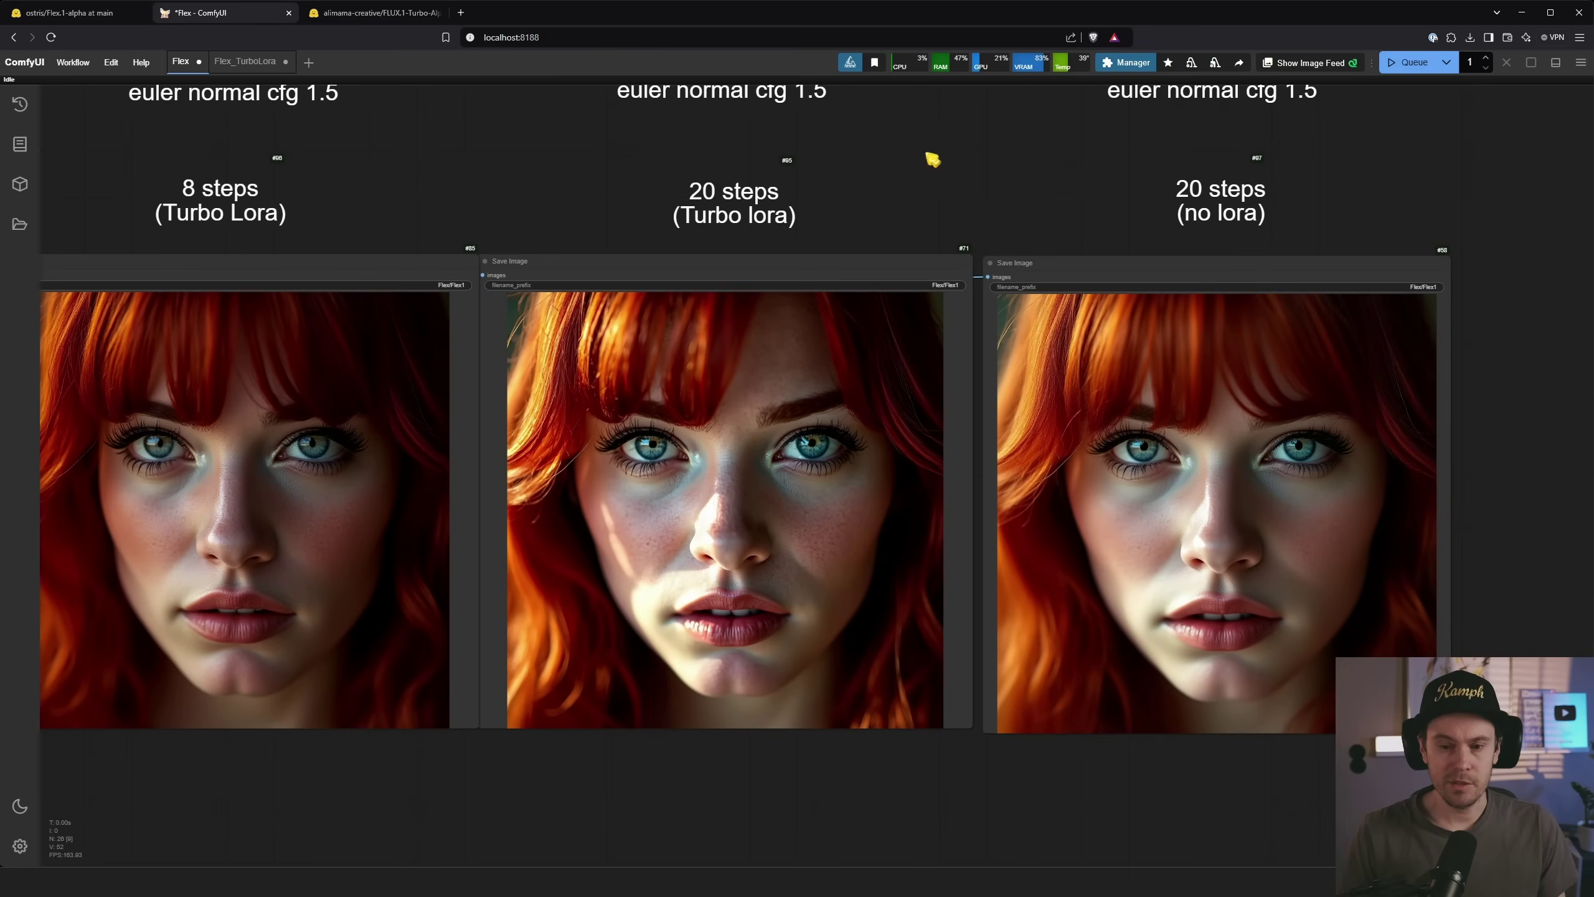
drag(1017, 181, 910, 225)
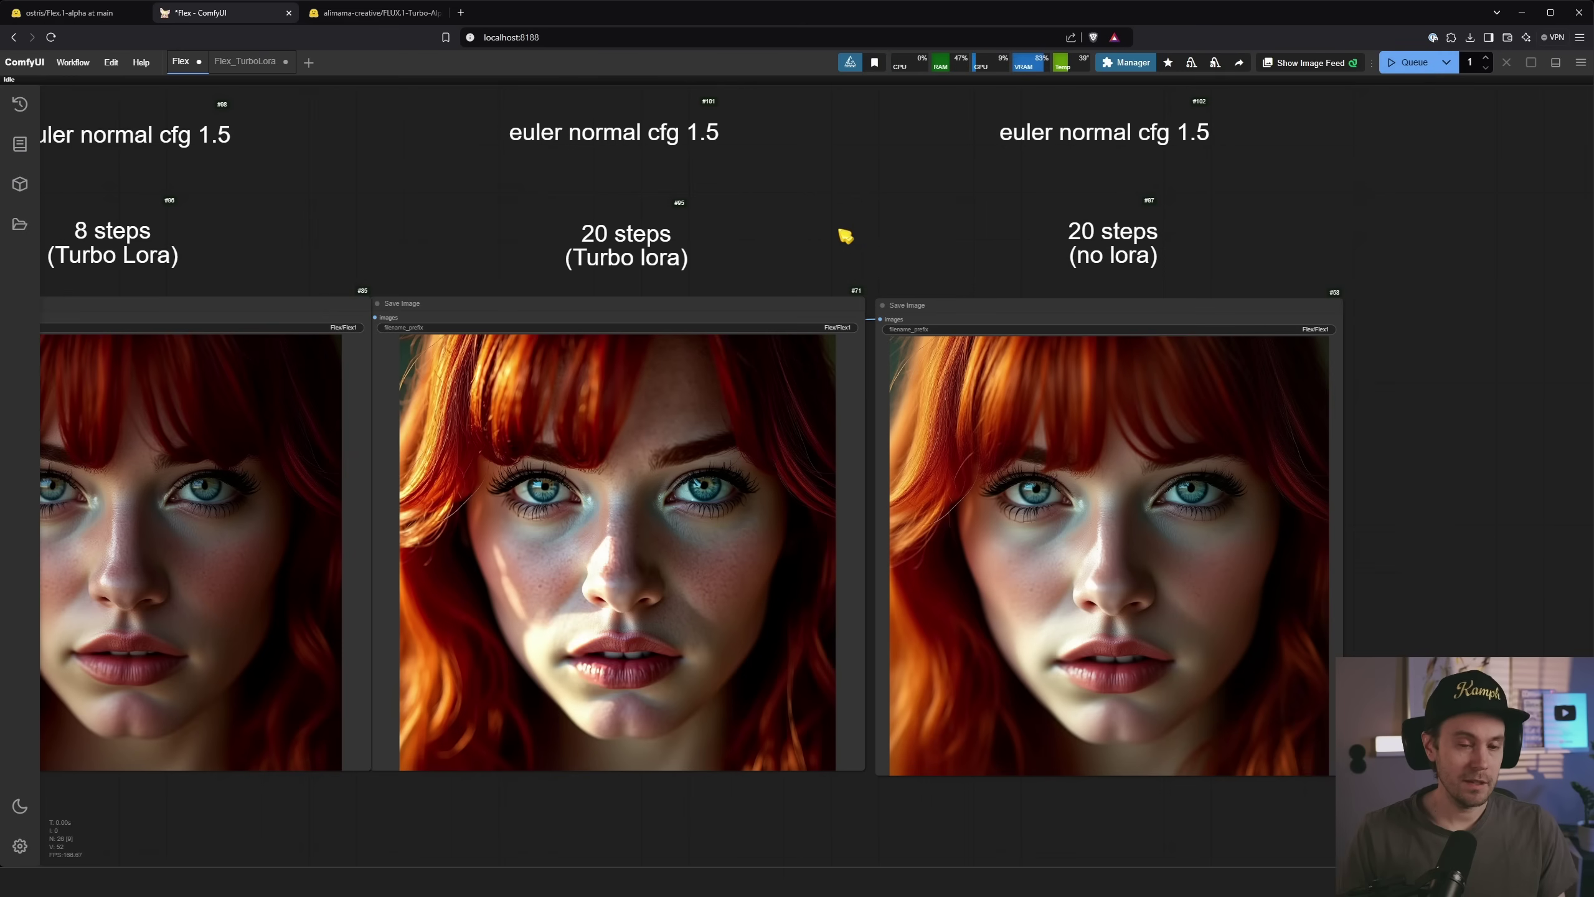
scroll(844, 235, left, 5)
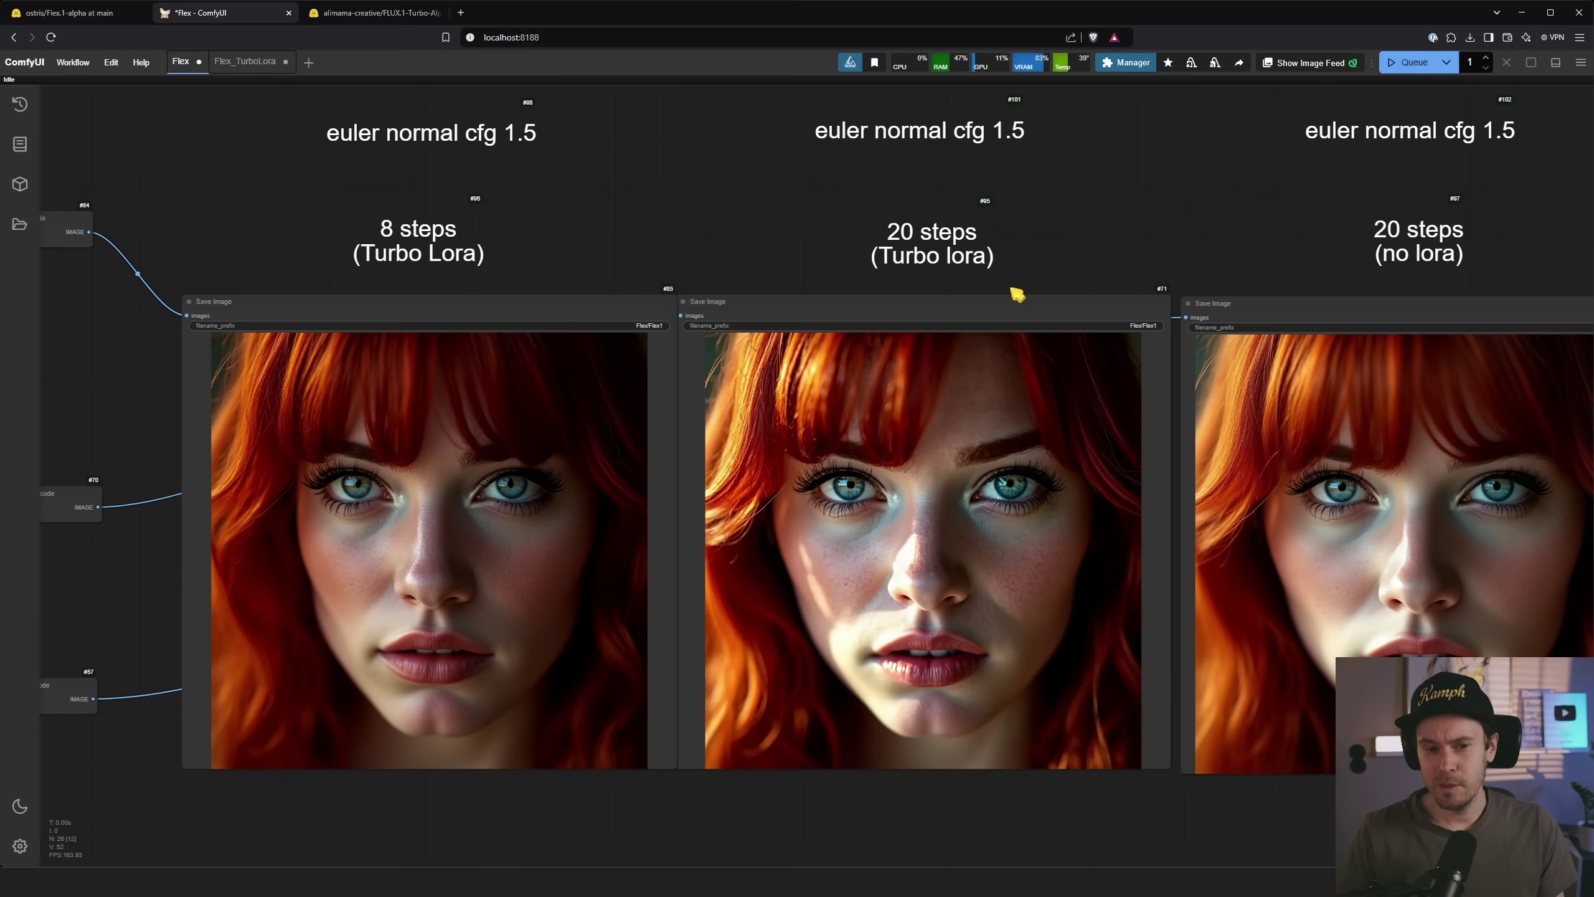
drag(1222, 312, 1214, 311)
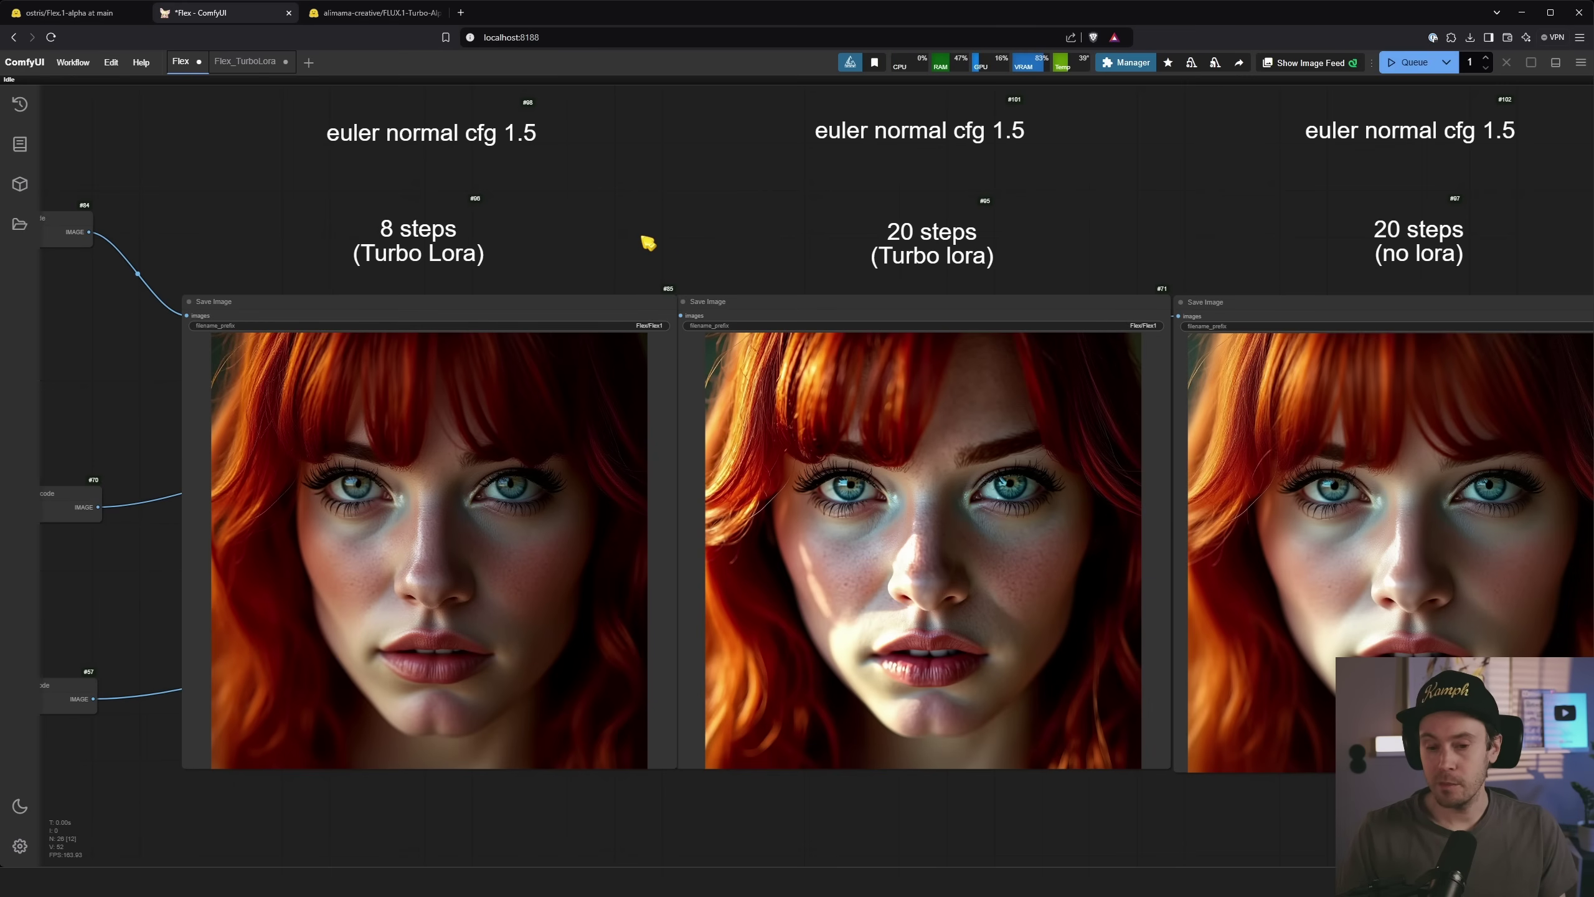
scroll(604, 234, down, 2)
scroll(604, 235, down, 1)
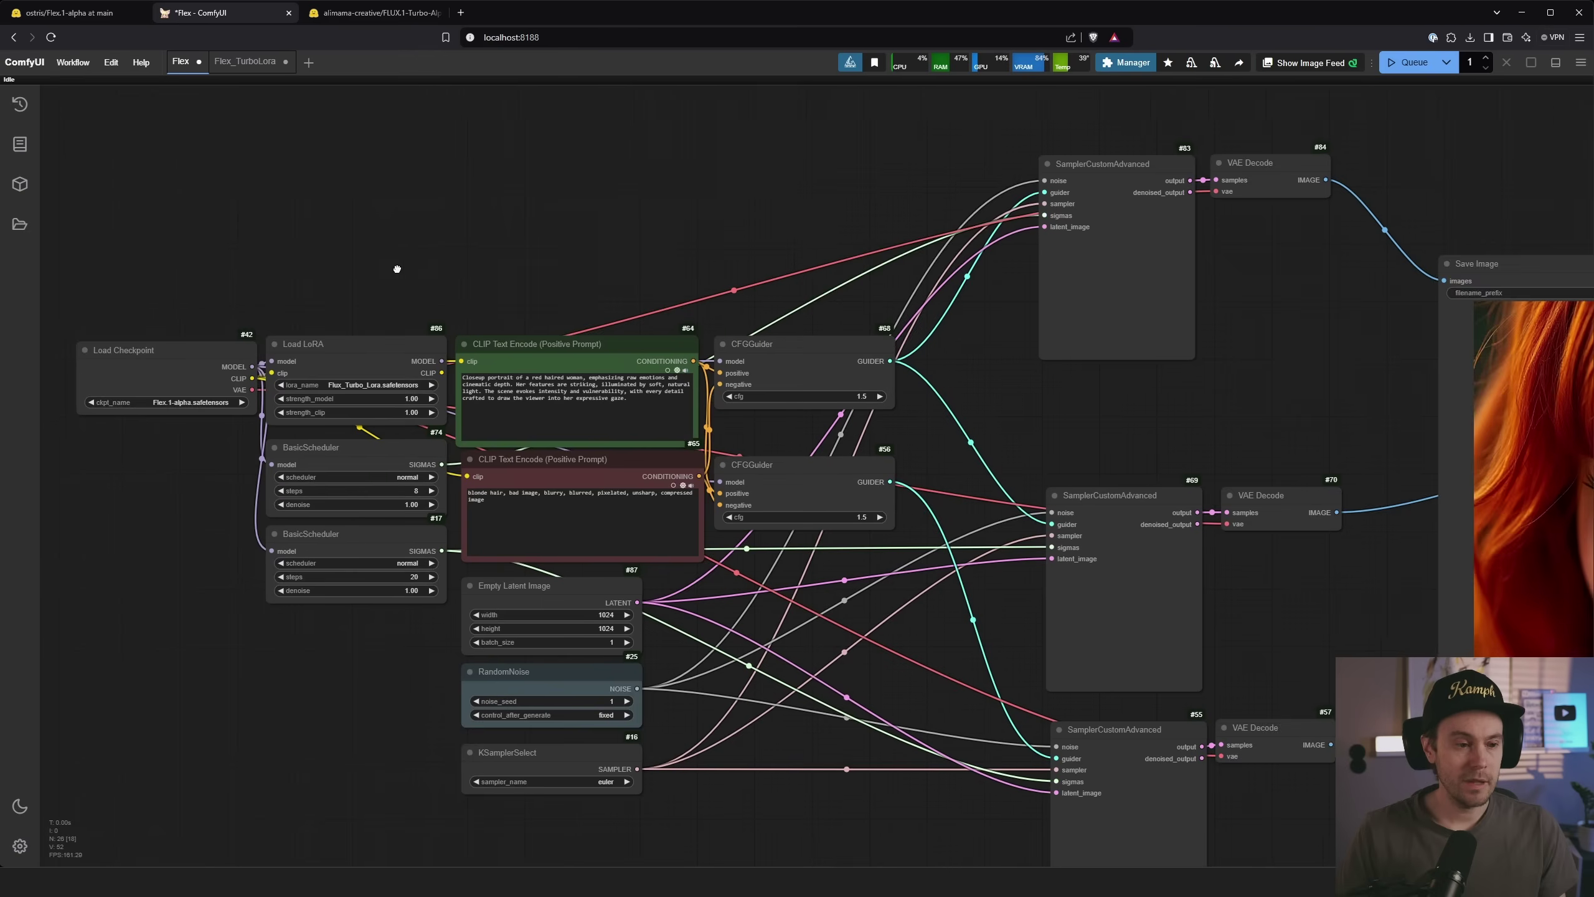
Step: Queue the viking prompt in the Flex_TurboLora workflow and view the new viking render
scroll(395, 259, up, 2)
click(245, 61)
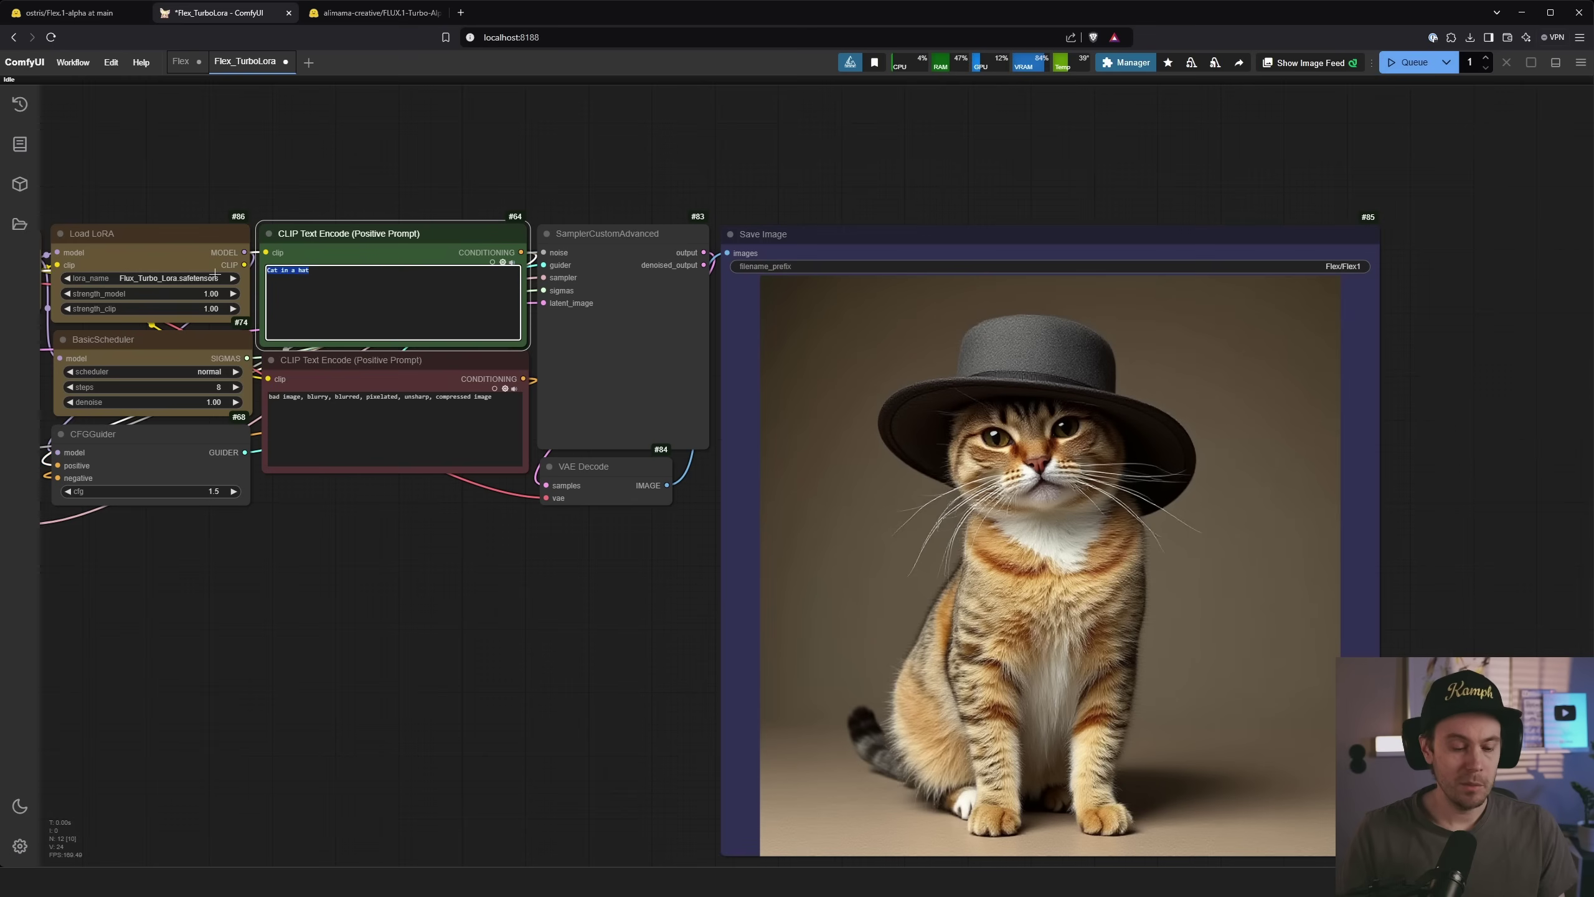
key(ctrl+Return)
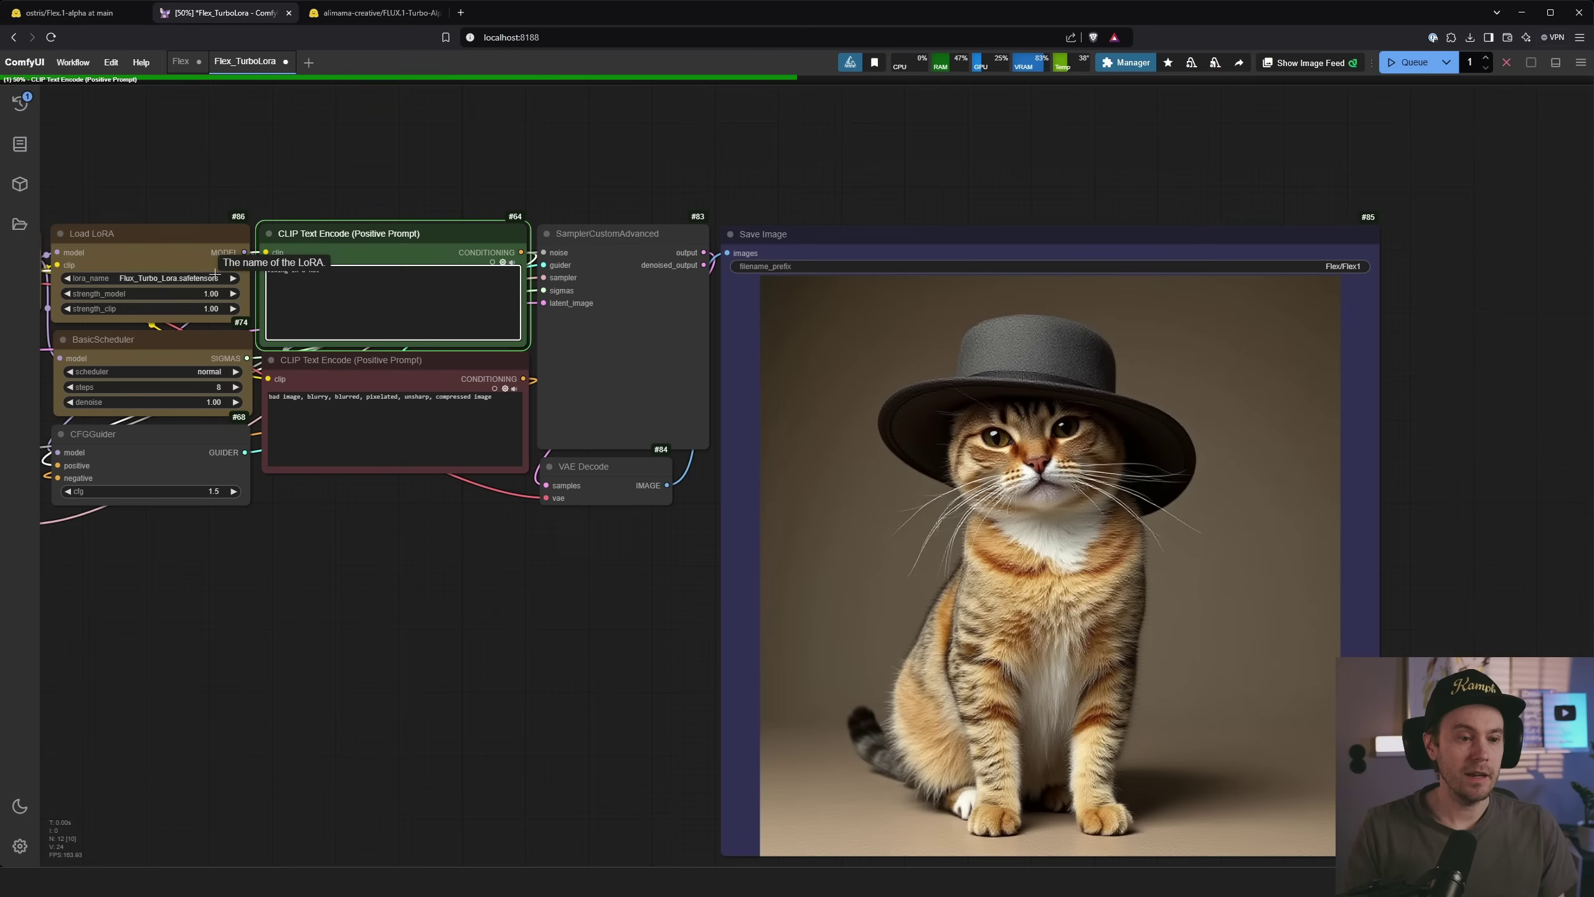
drag(562, 618, 676, 602)
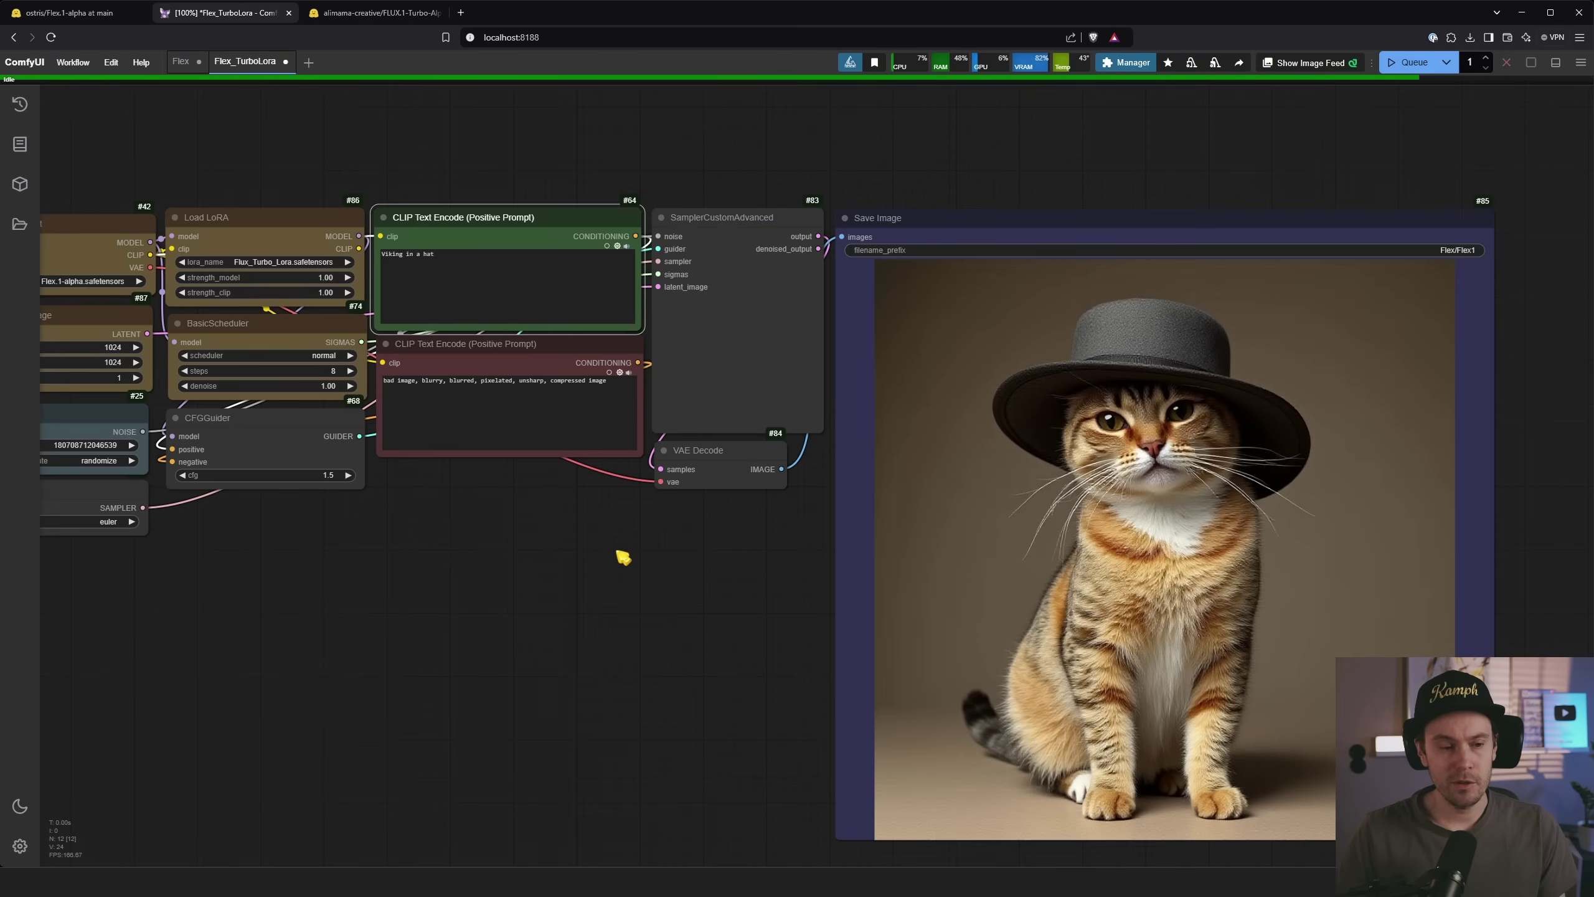
scroll(621, 554, down, 1)
mouse_move(619, 551)
mouse_down()
mouse_move(515, 499)
mouse_move(626, 561)
mouse_up()
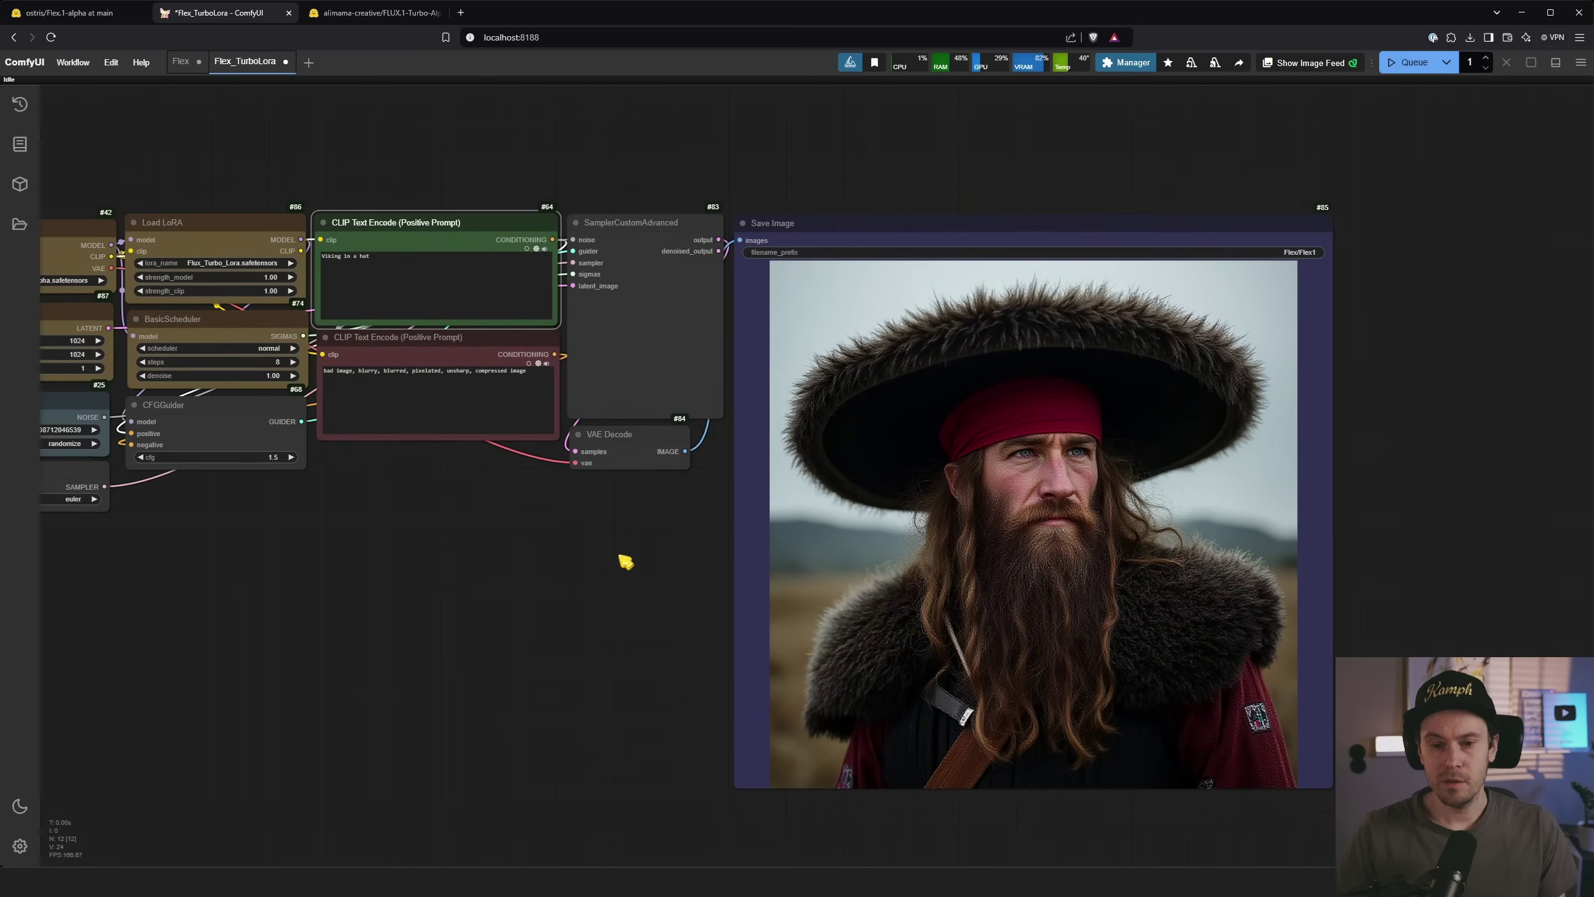
drag(367, 189, 412, 186)
Step: Replace the positive prompt with 'Dog in a hat' and render the dog image
click(459, 280)
key(ctrl+a)
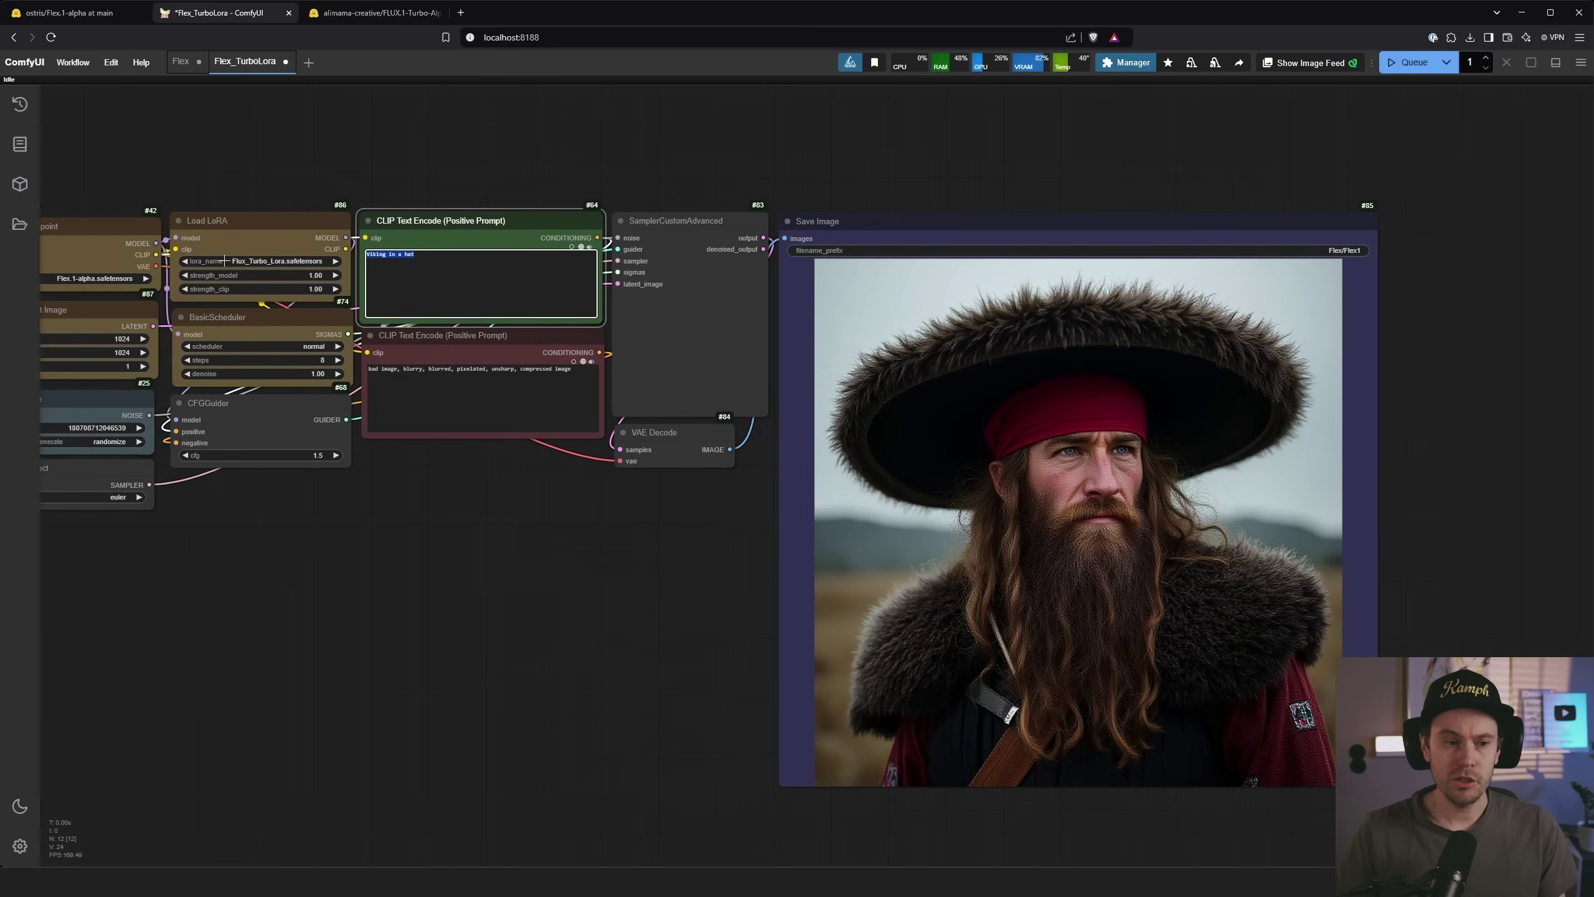
text(Dog in a hat)
key(ctrl+Return)
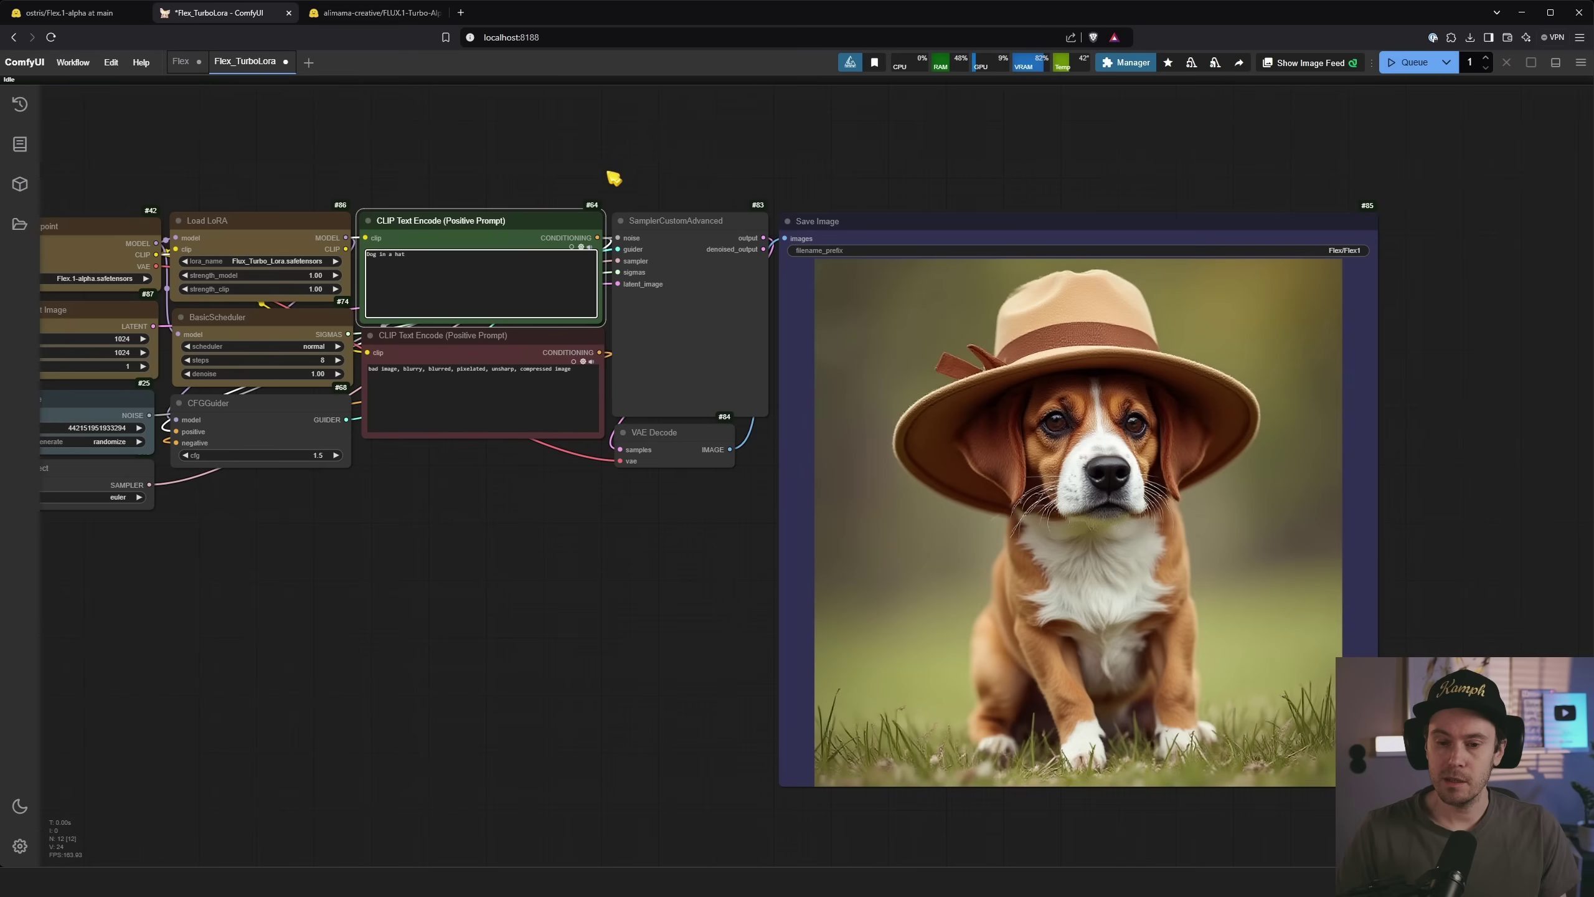
scroll(552, 537, down, 3)
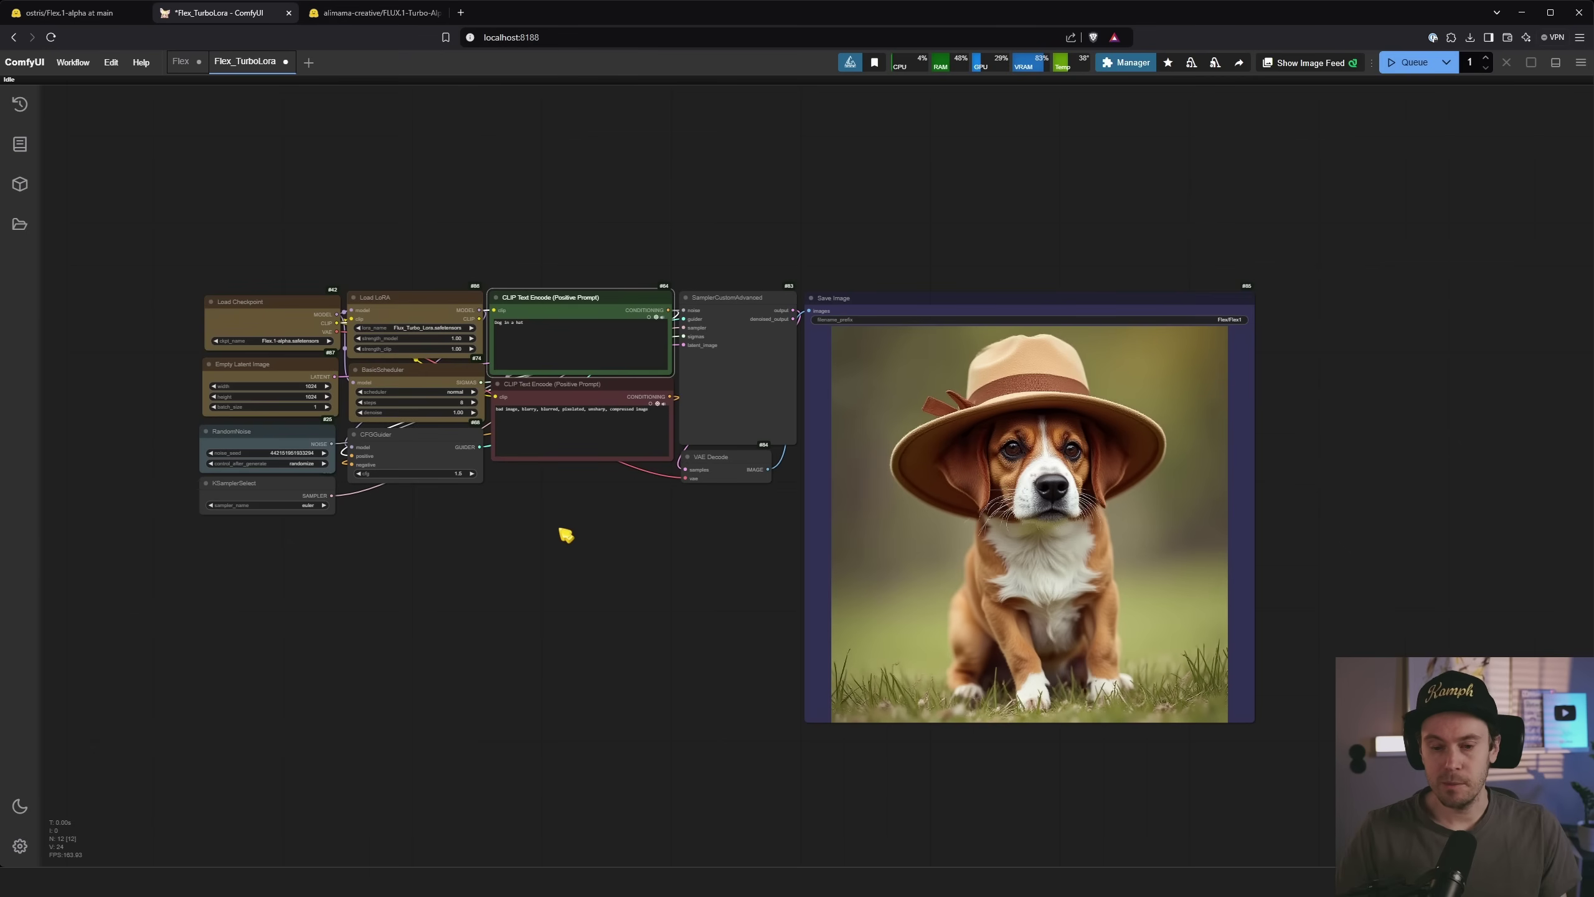
scroll(1293, 510, up, 2)
scroll(1306, 510, down, 2)
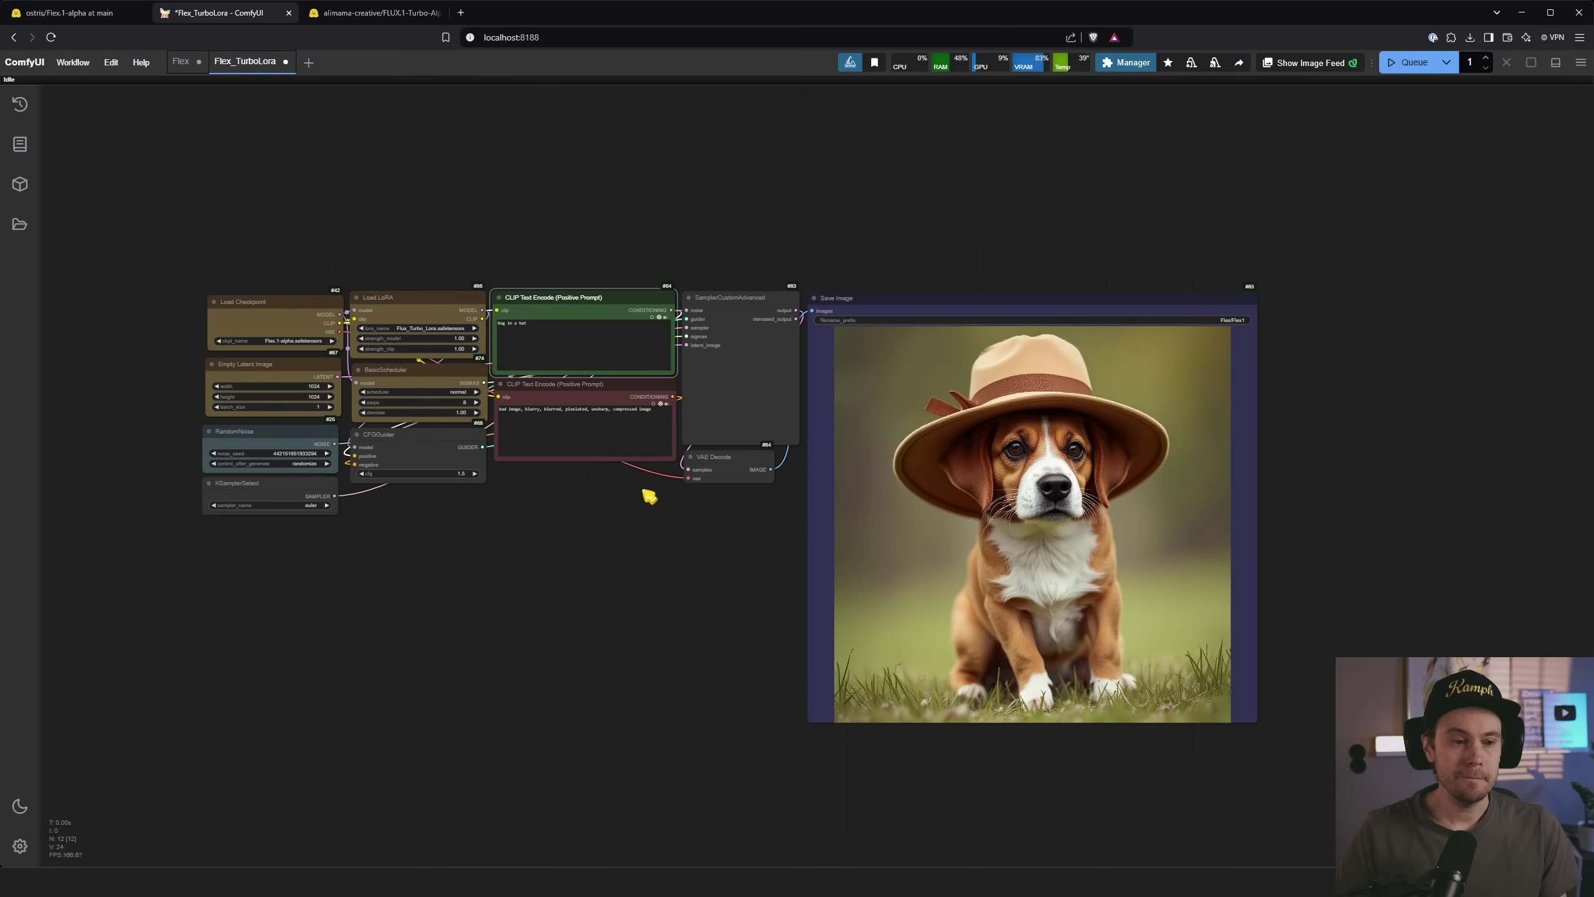
drag(649, 496, 692, 501)
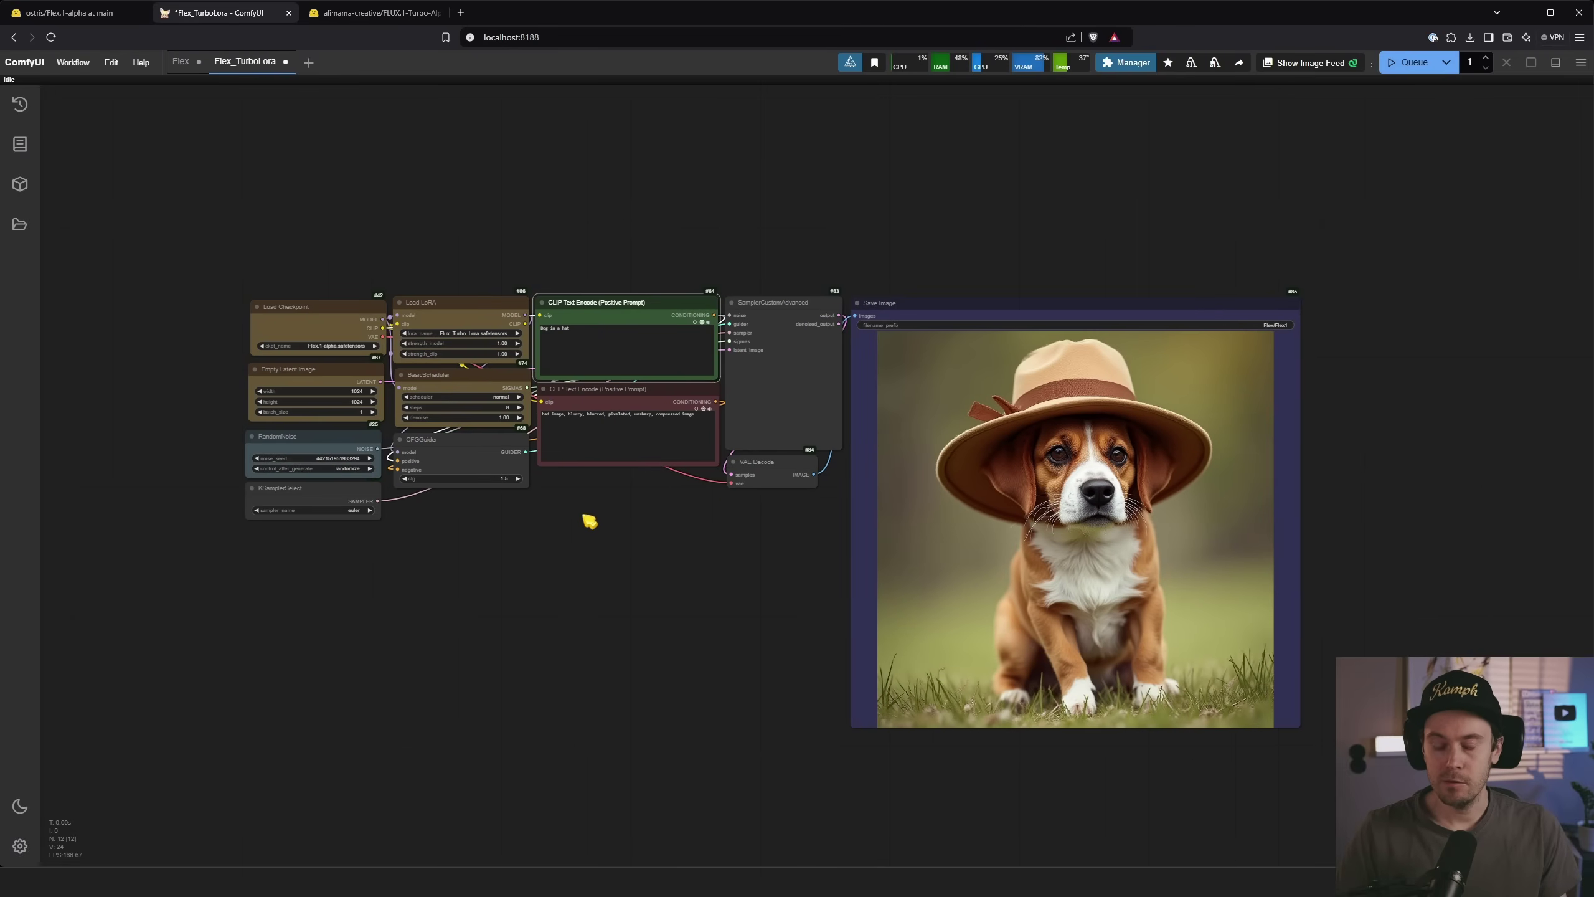